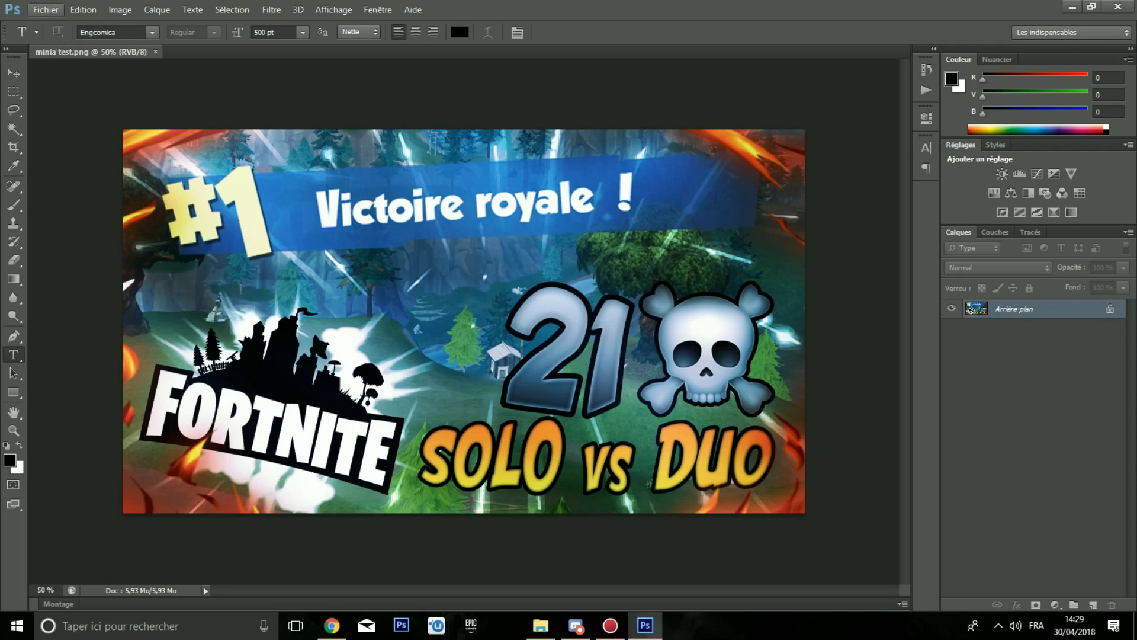
Step: Create a new 1920 × 1080 pixel document and switch to its tab
key("ctrl+n")
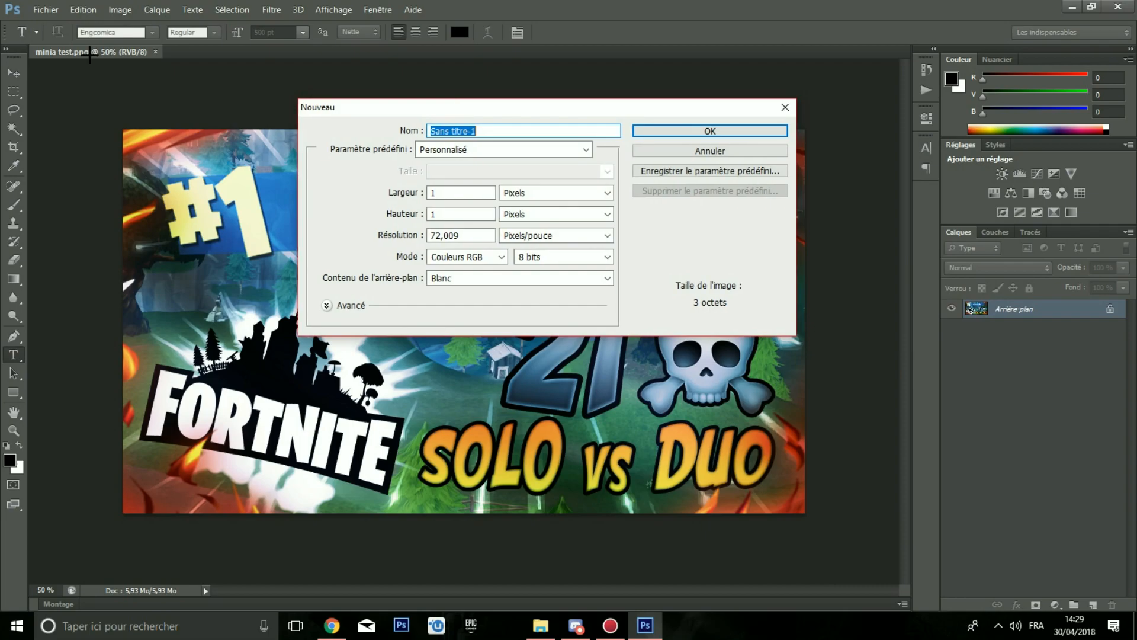
left_click(406, 193)
type("1920")
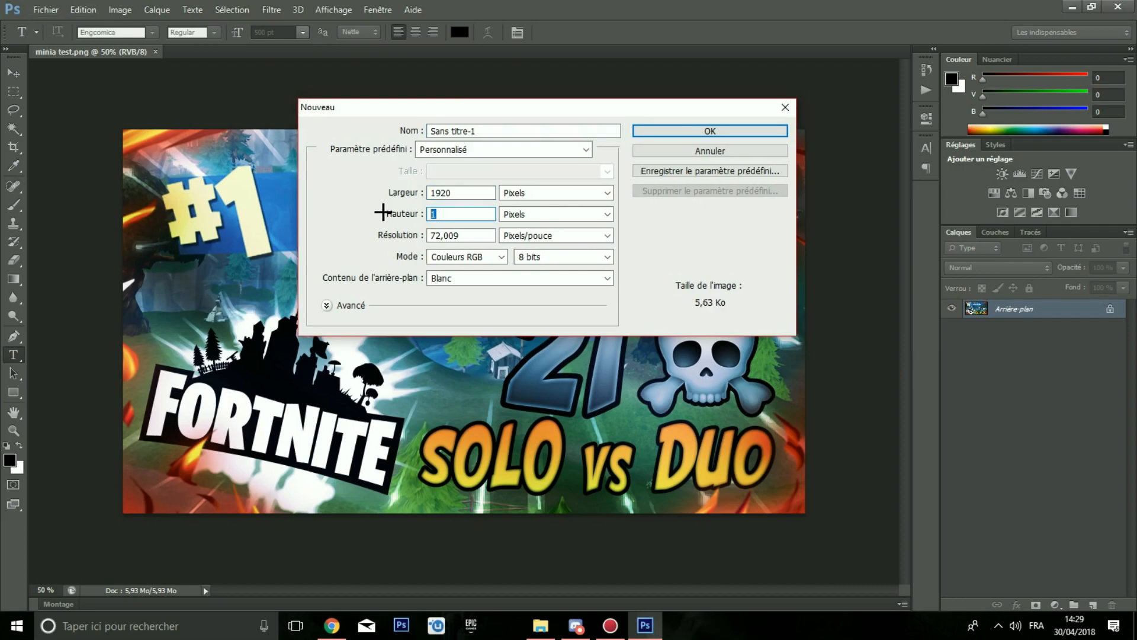
type("108")
left_click(663, 132)
left_click(94, 52)
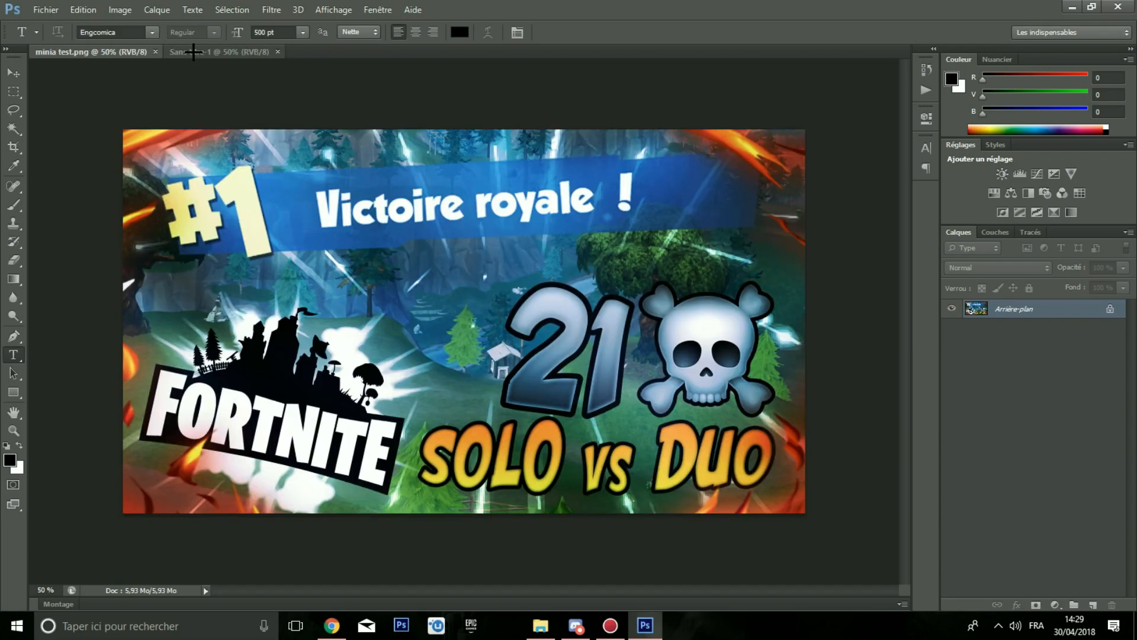
left_click(193, 52)
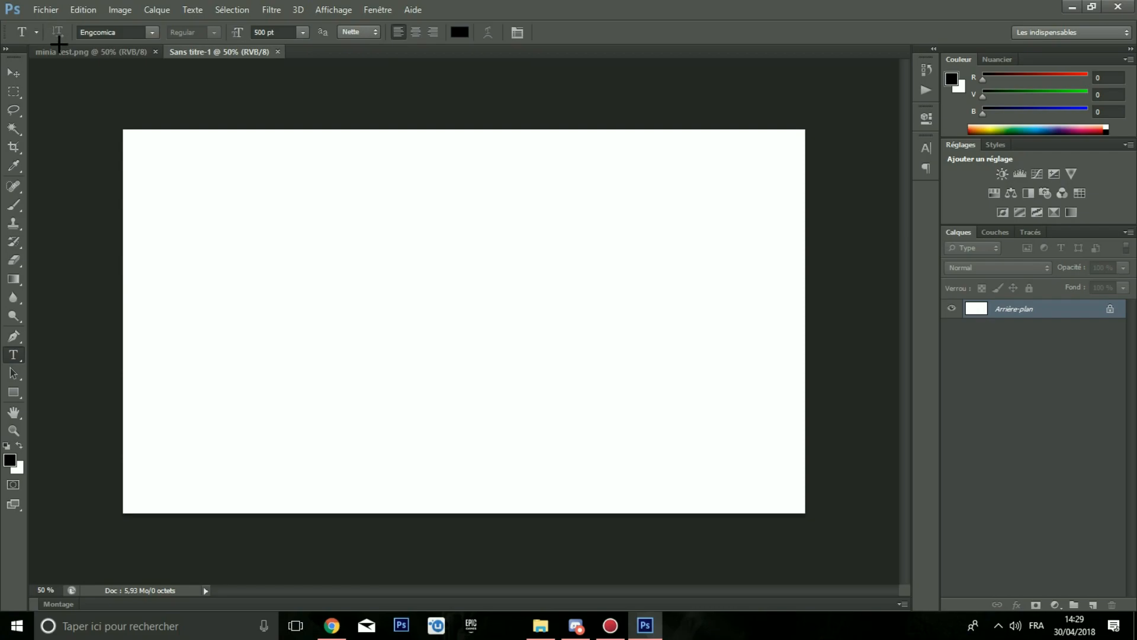
Step: Switch to Fortnite and open a saved replay from the Career replays list
left_click(501, 630)
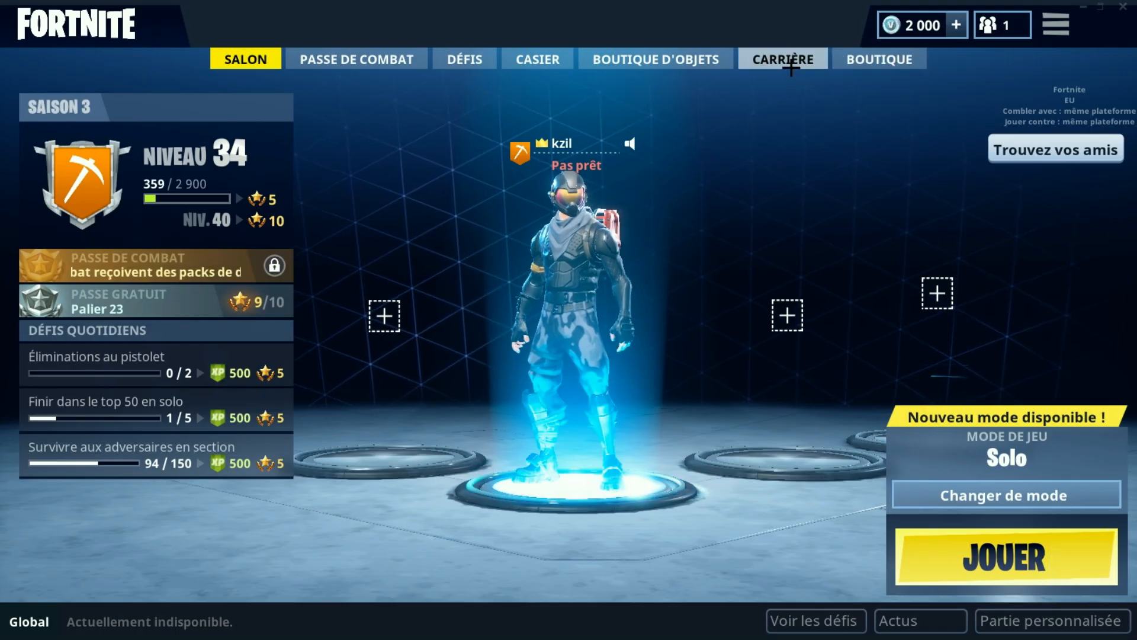
left_click(792, 57)
left_click(846, 231)
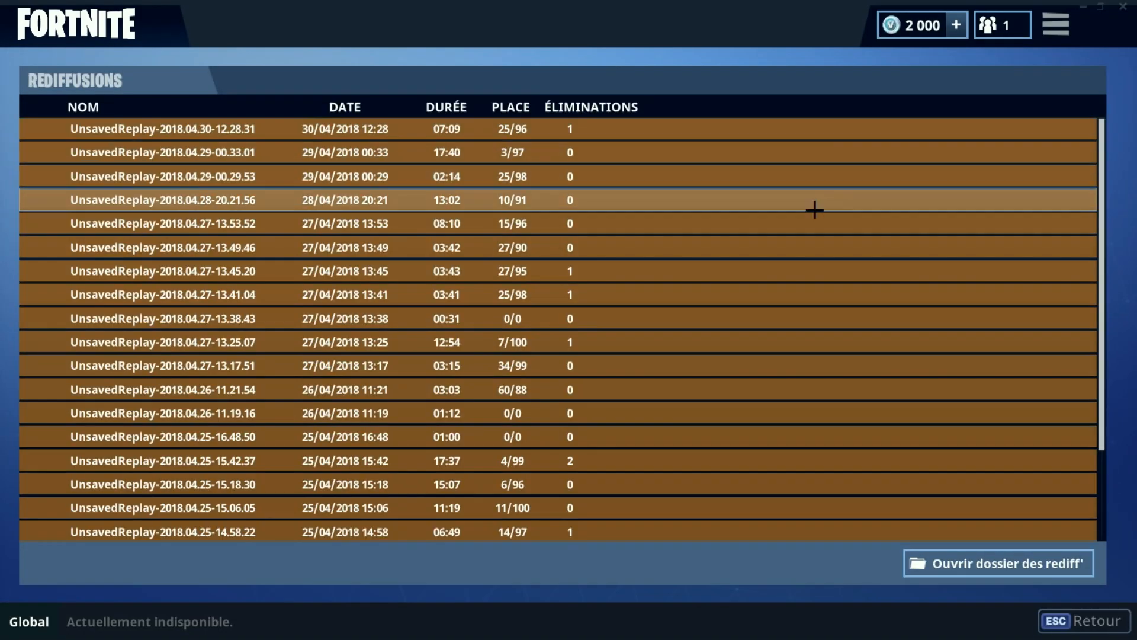
left_click(534, 178)
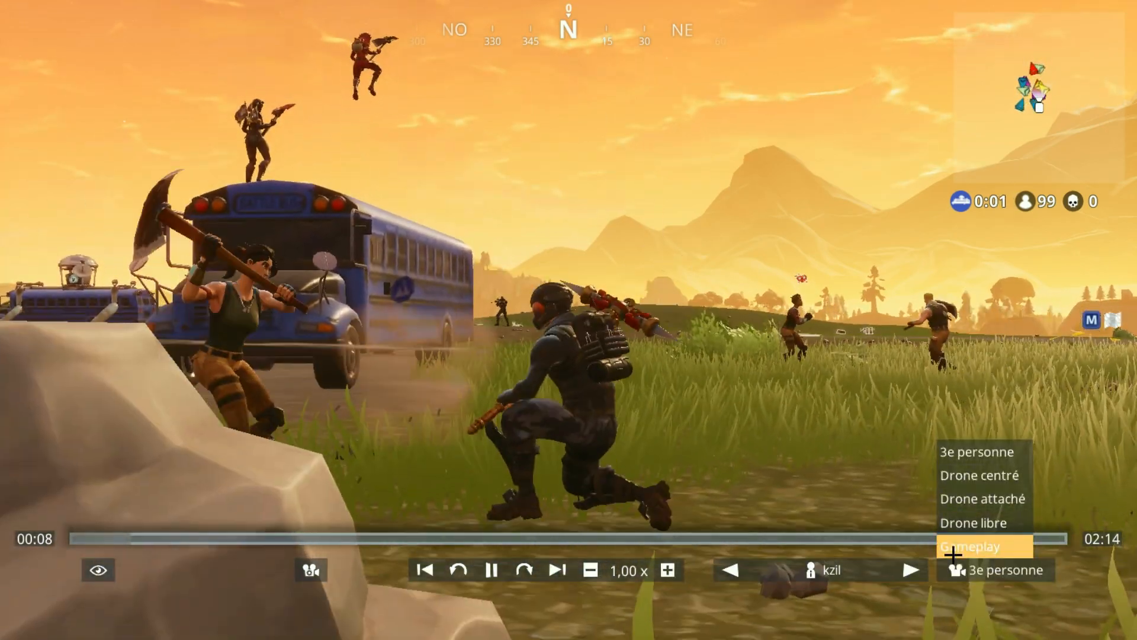
Step: Skip ahead in the replay and raise the playback speed to 4.00x
left_click(948, 546)
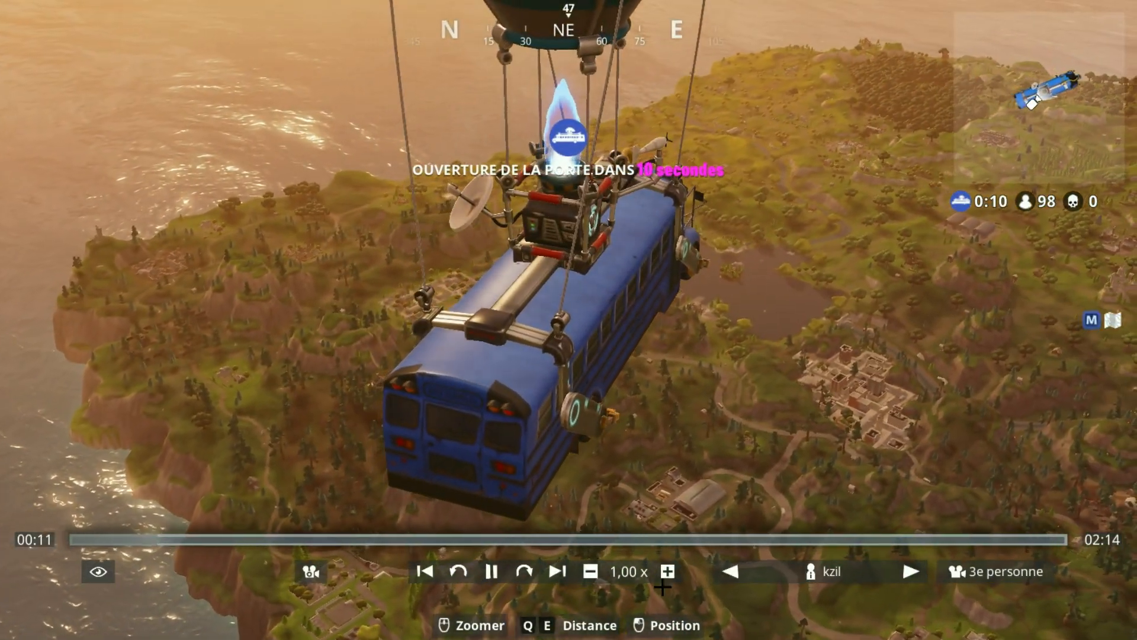
left_click(667, 571)
left_click(667, 571)
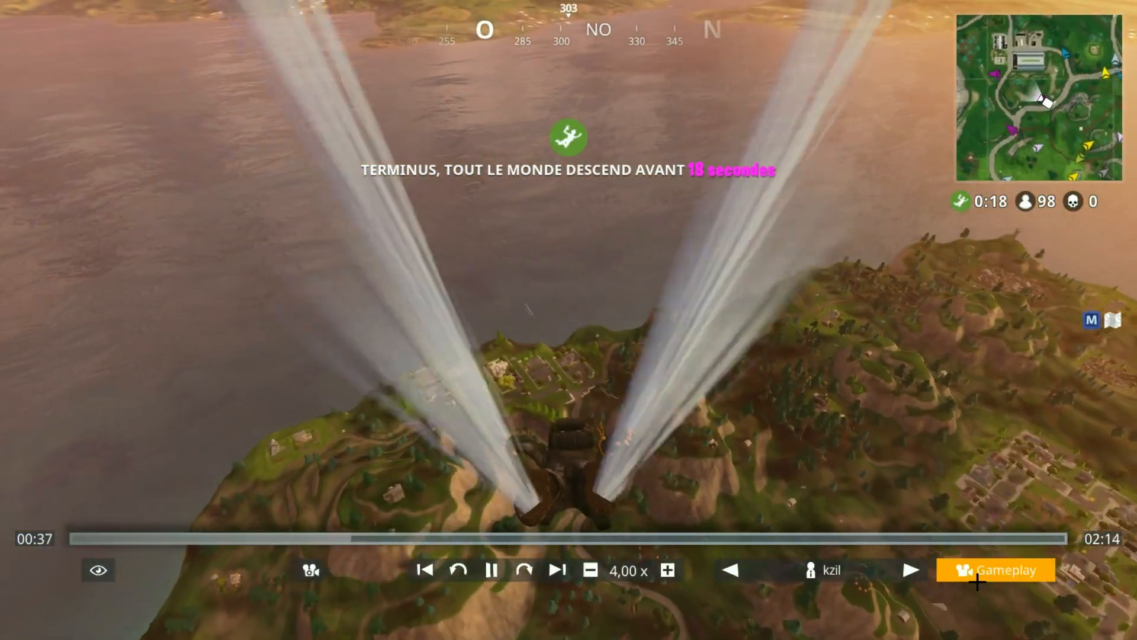
Step: Switch the replay camera to Drone libre and position the view
left_click(986, 570)
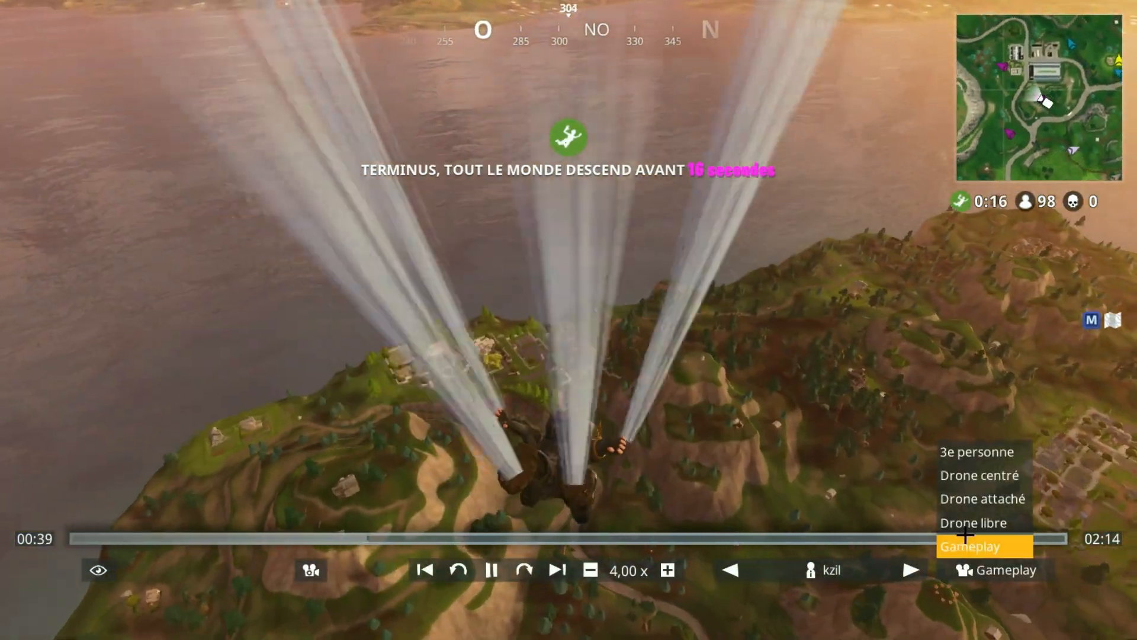
left_click(970, 524)
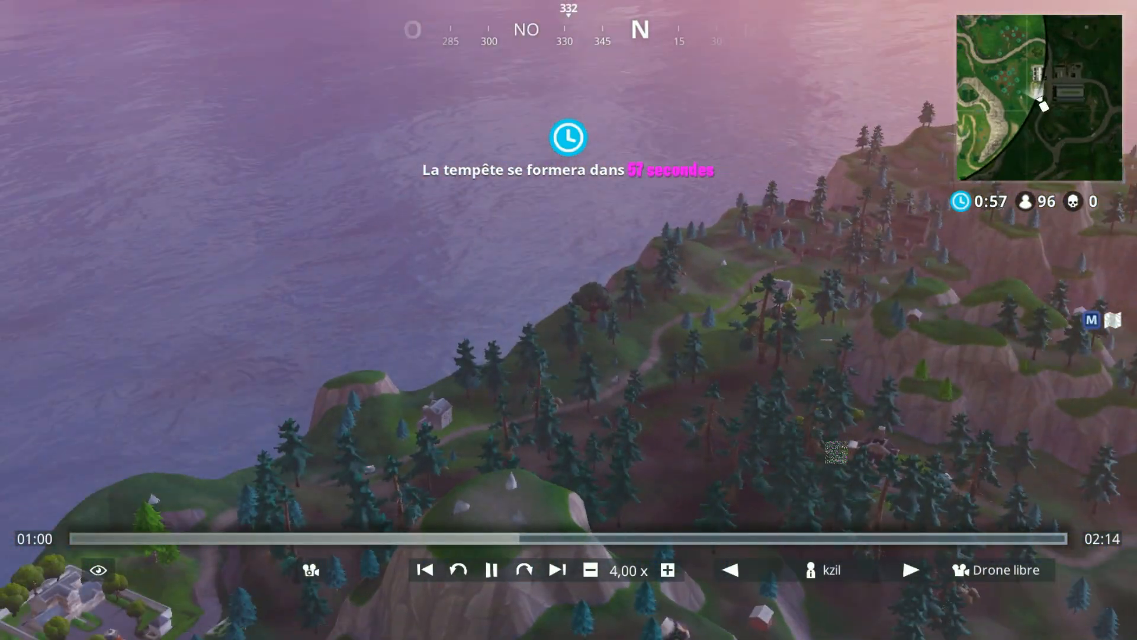
left_click_drag(836, 452, 849, 449)
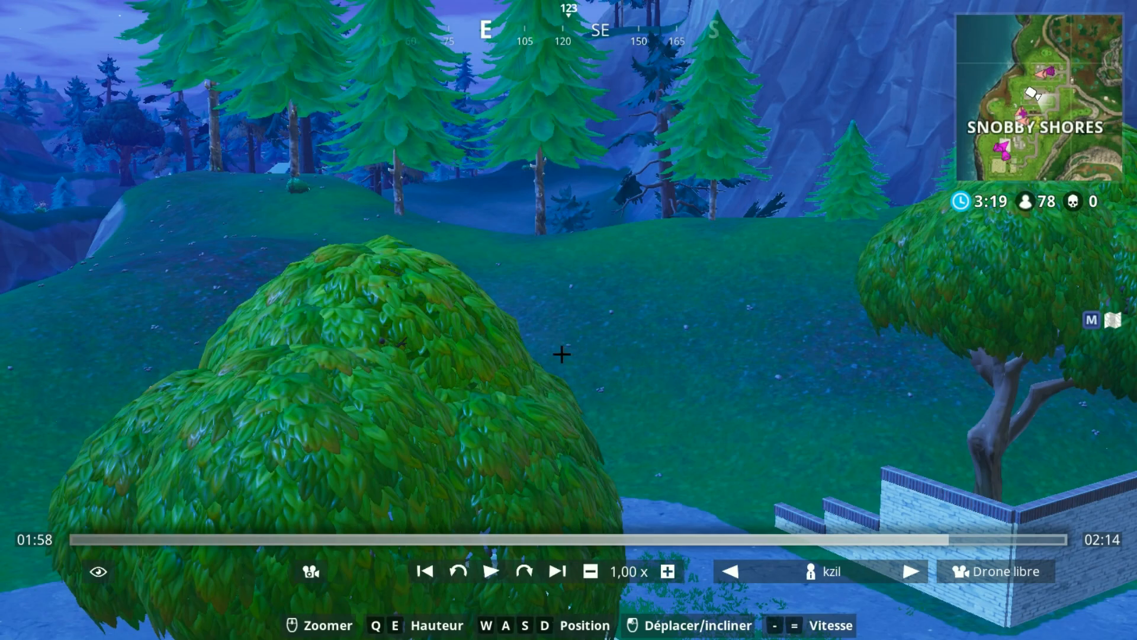
Step: Adjust the drone camera's focal length by zooming and hide the replay interface for a clean frame
scroll(472, 452, "down", 6)
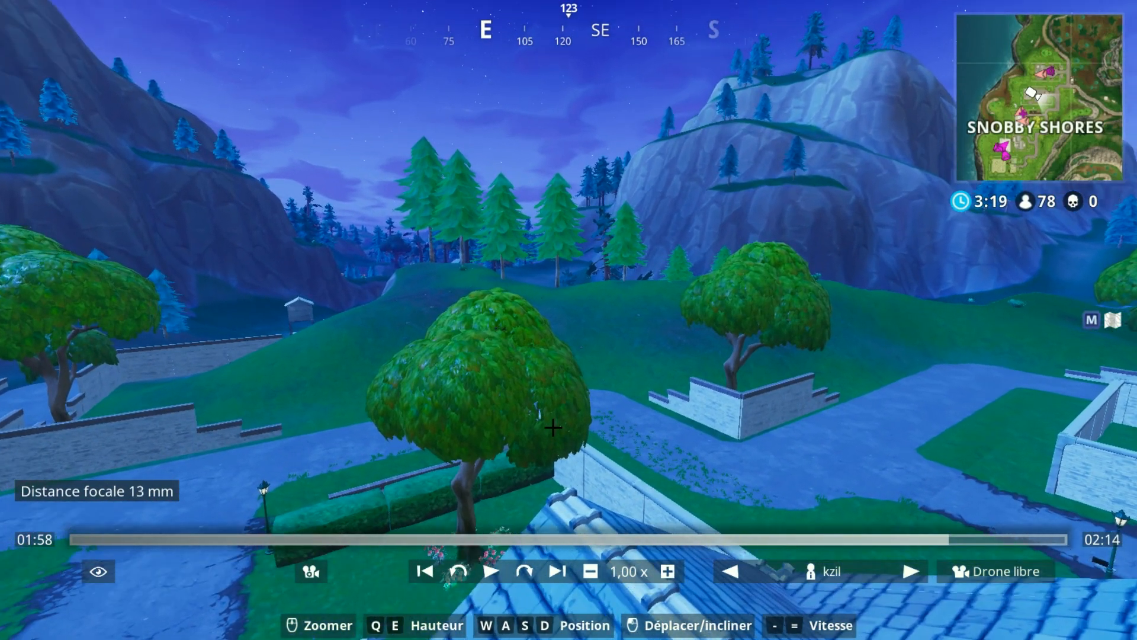
scroll(553, 426, "up", 4)
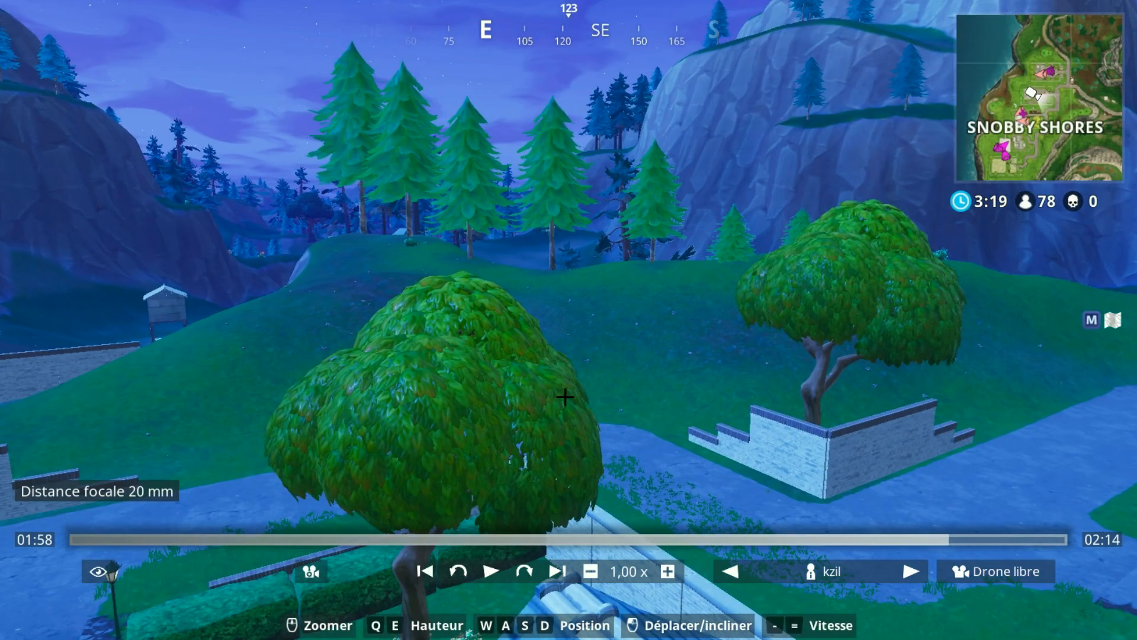
scroll(578, 373, "down", 1)
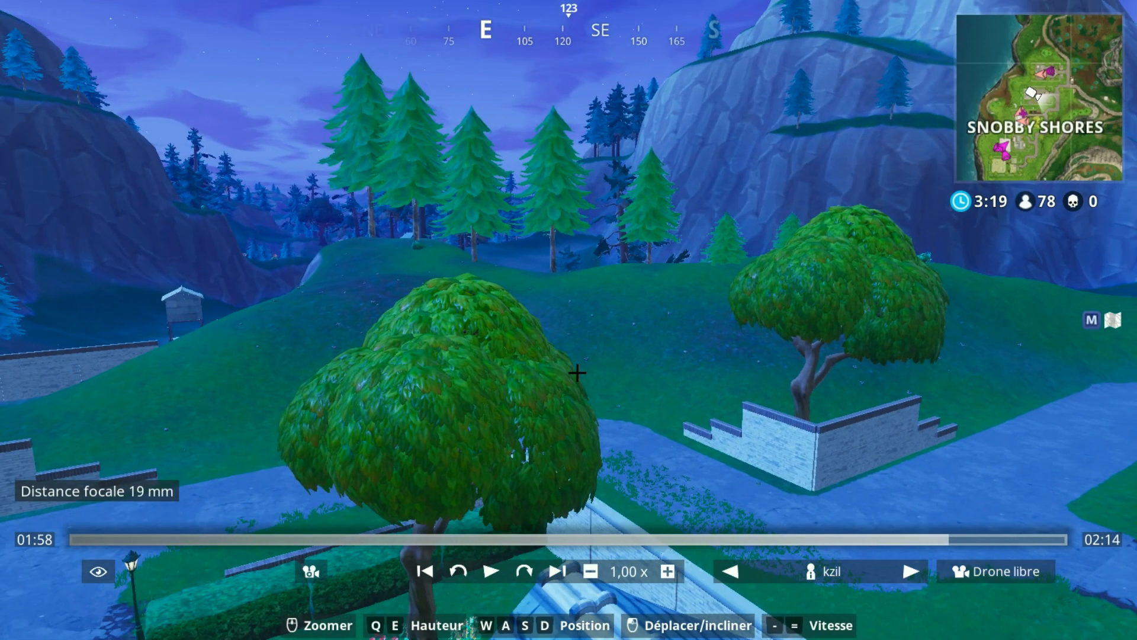
scroll(579, 373, "up", 4)
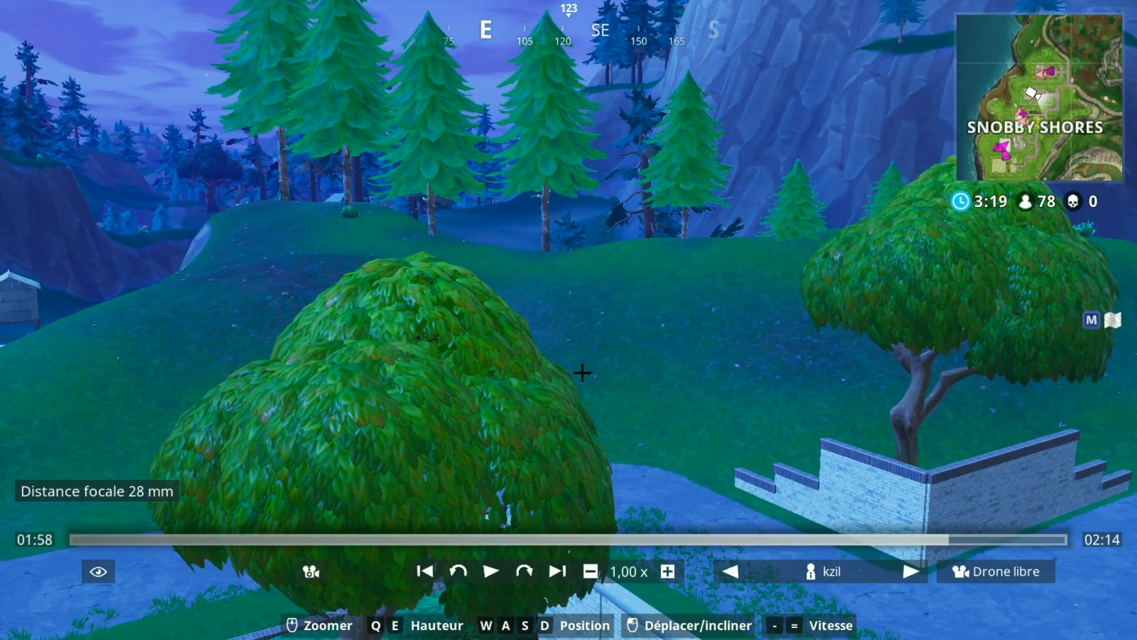
scroll(581, 373, "up", 2)
scroll(578, 374, "down", 5)
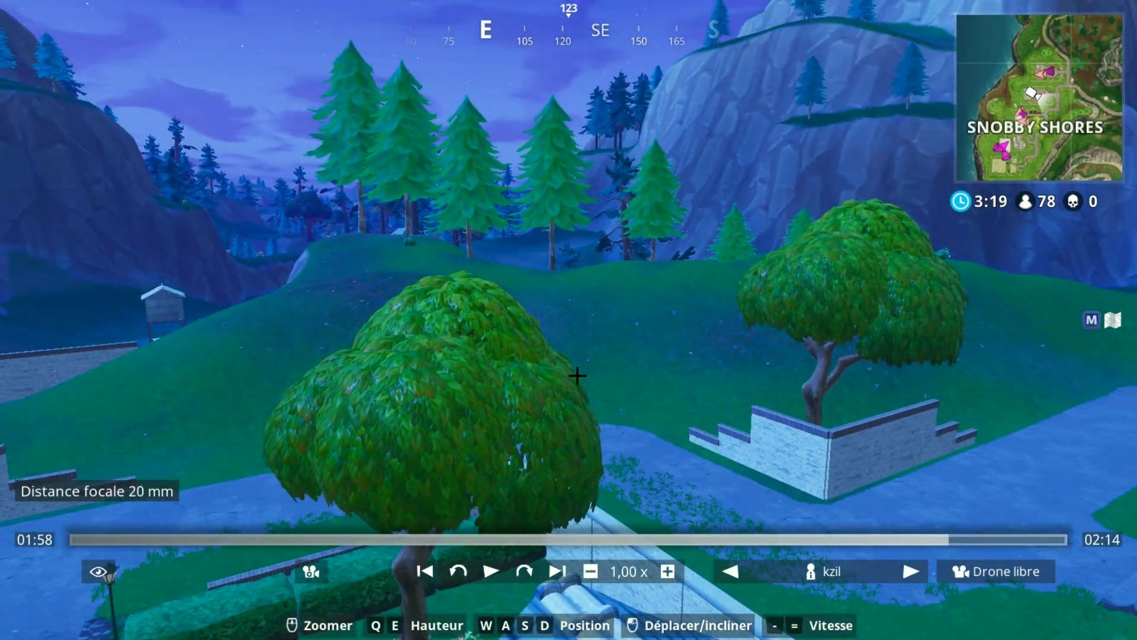
scroll(637, 286, "down", 1)
scroll(630, 296, "up", 2)
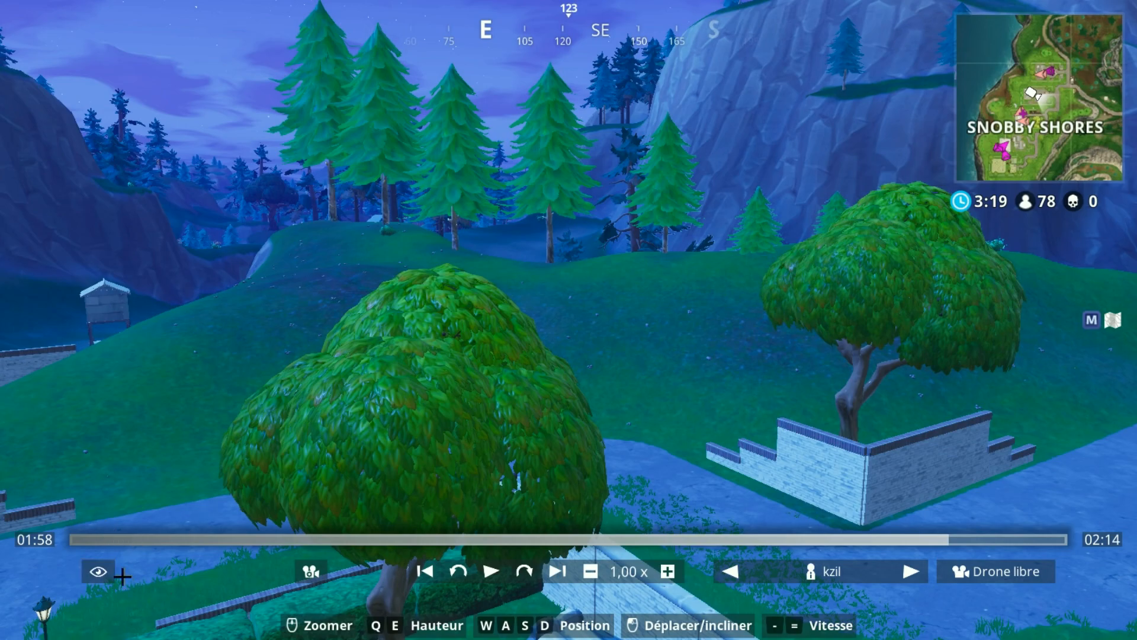
left_click(89, 572)
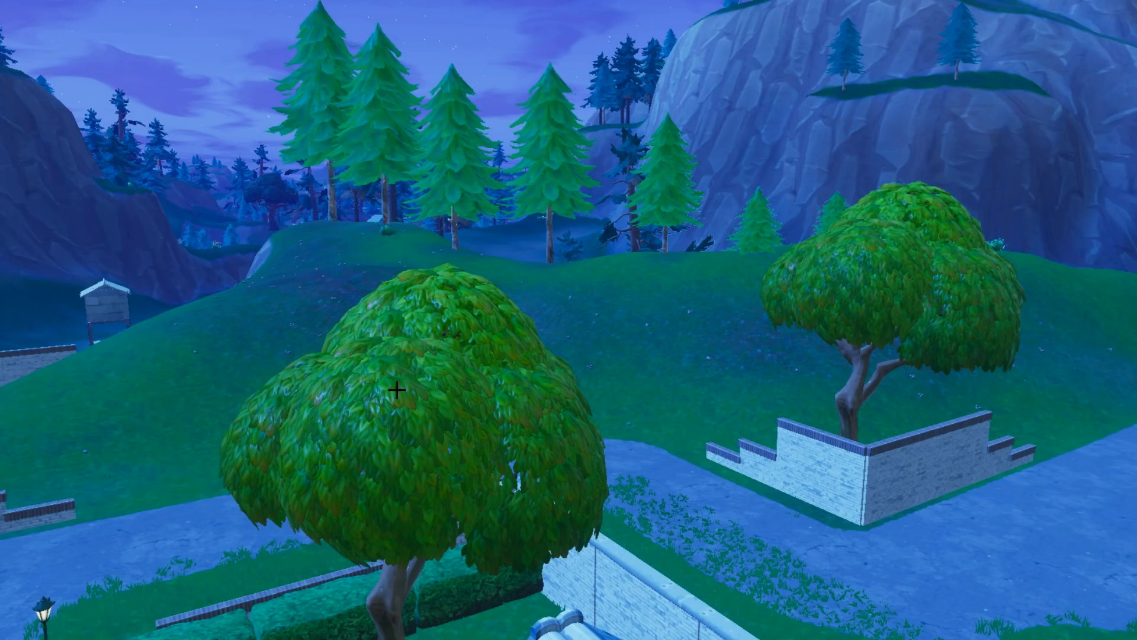
Step: Switch back to Photoshop
key("alt+Tab")
key("alt+Tab")
key("alt+Tab")
key("alt+Tab")
key("alt+Tab")
key("alt+Tab")
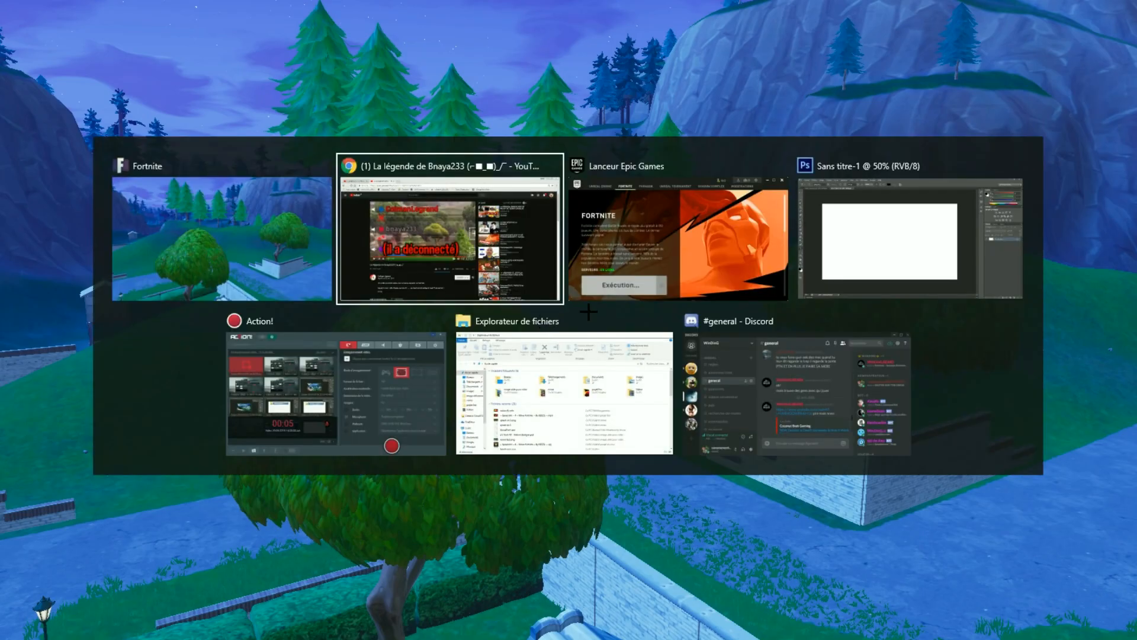
left_click(849, 243)
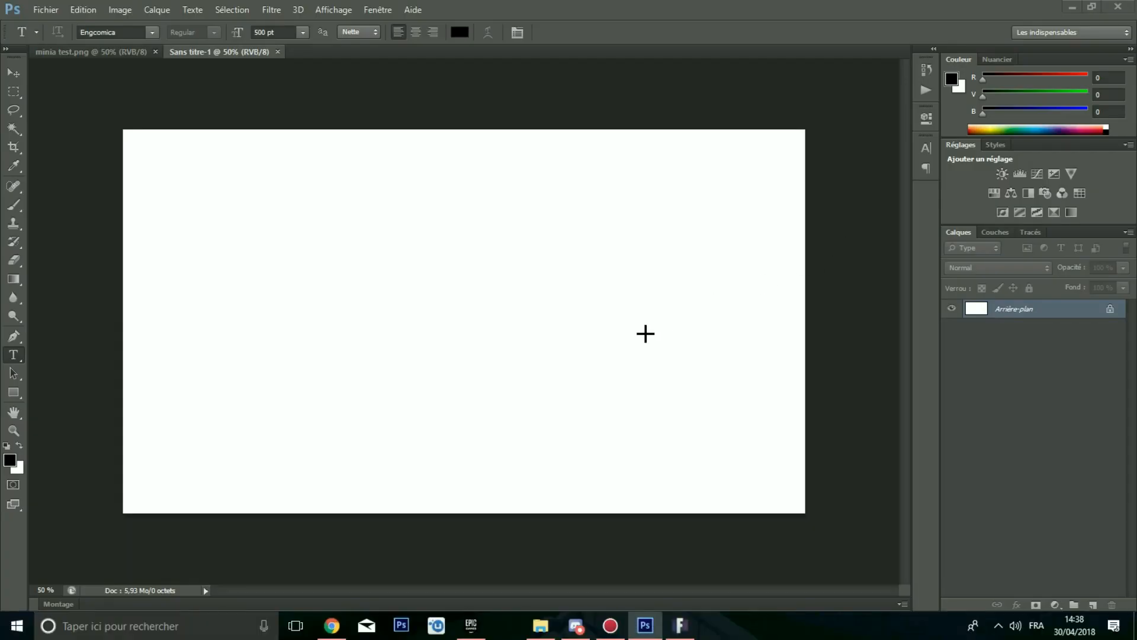
Step: Paste the clipboard into the new document and delete the pasted layer
key("ctrl+v")
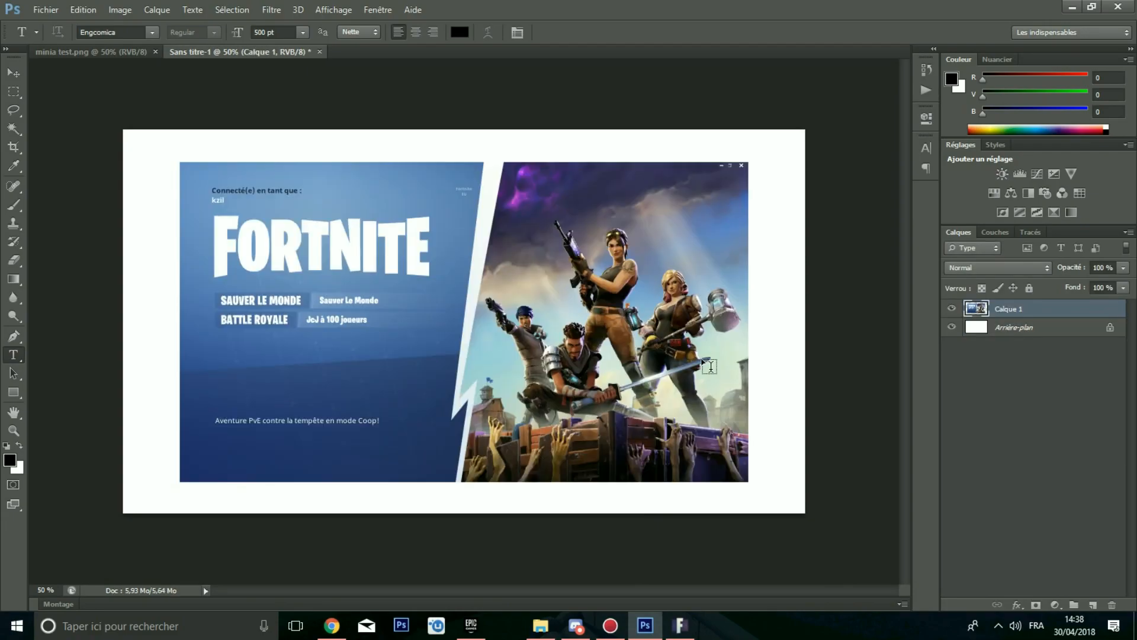
right_click(998, 309)
left_click(859, 134)
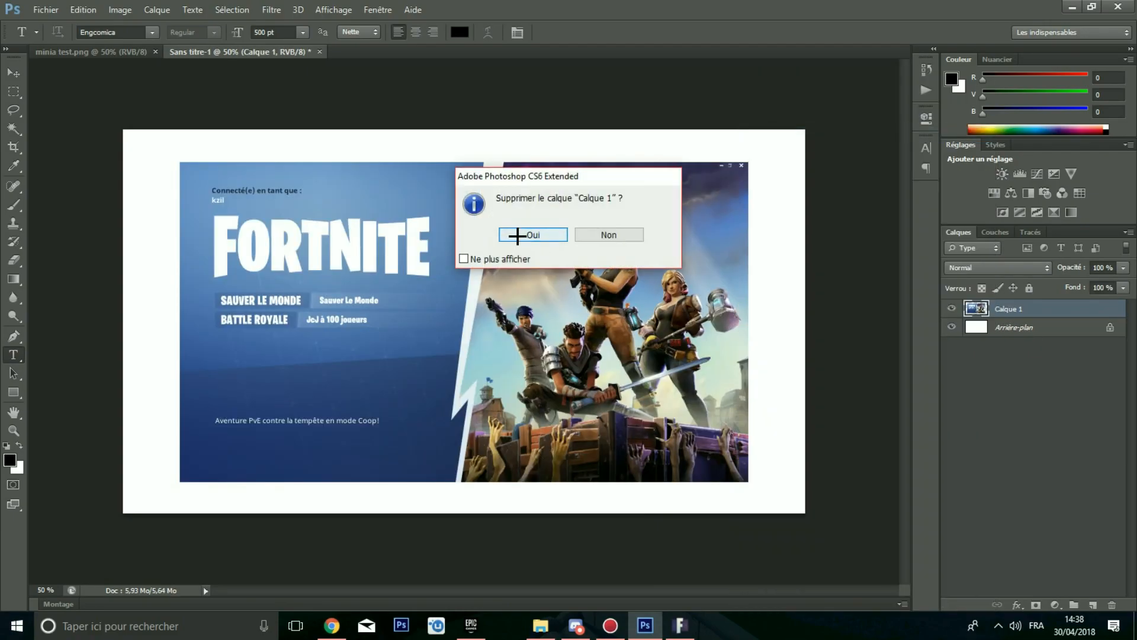
left_click(496, 234)
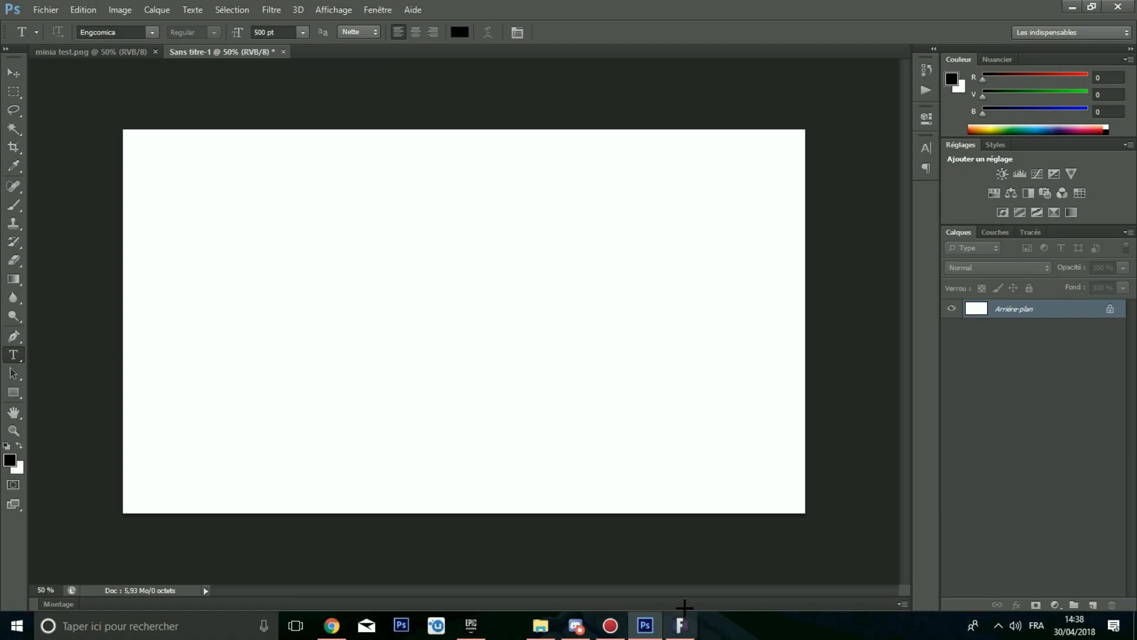
Step: Check the Action! recorder window and return to the Fortnite replay
left_click(610, 625)
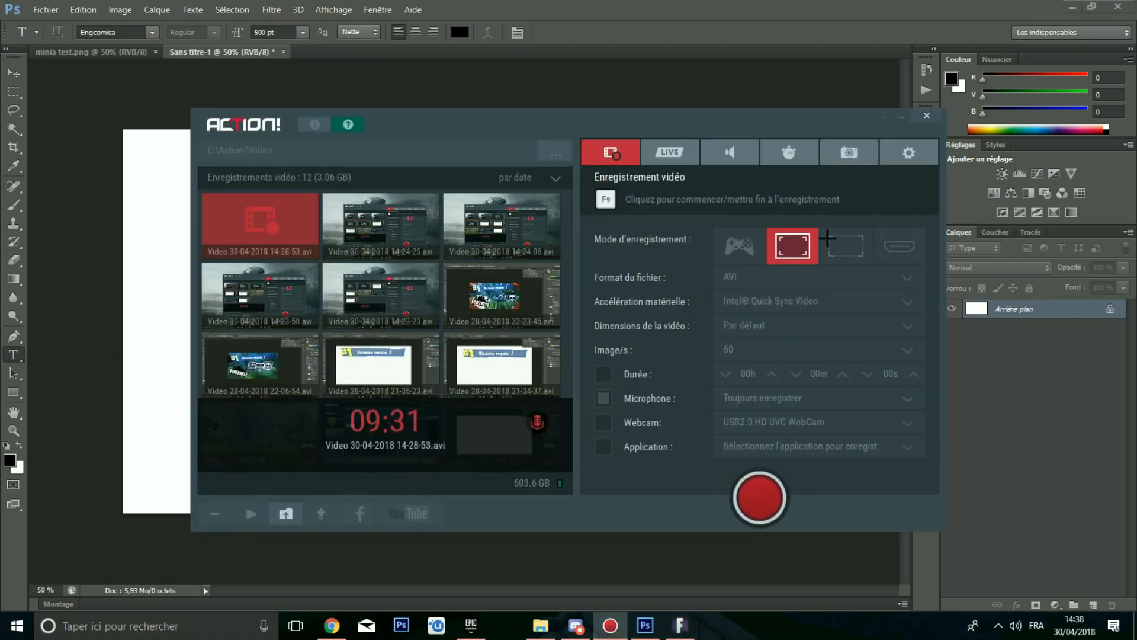
left_click(899, 116)
left_click(681, 626)
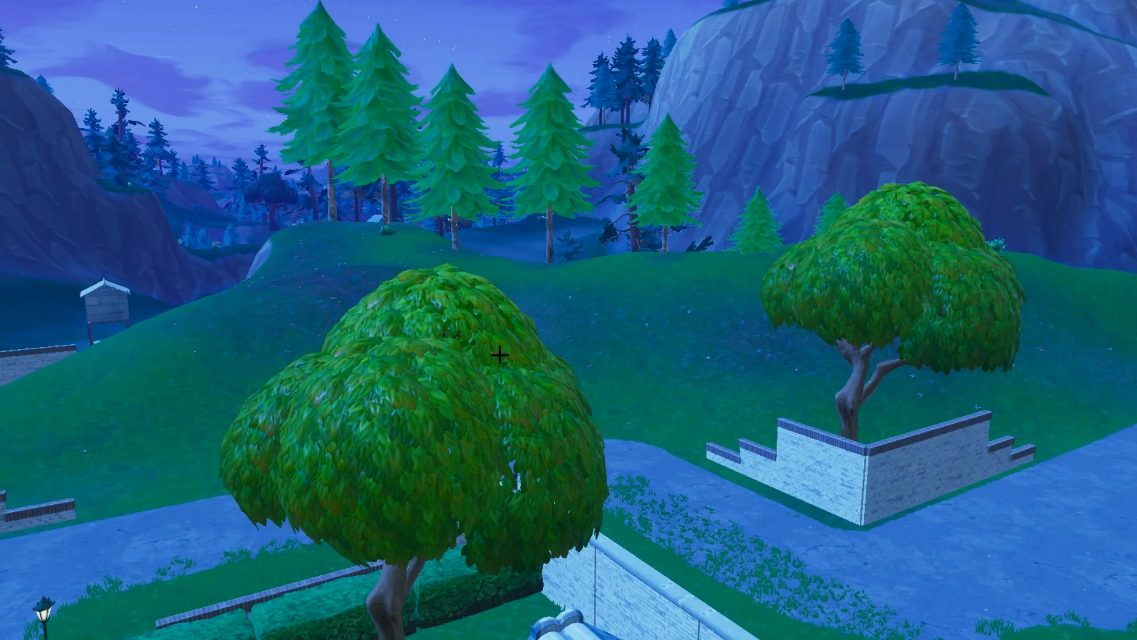
Step: Switch back to Photoshop
key("alt+Tab")
key("alt+Tab")
key("alt+Tab")
key("alt+Tab")
key("alt+Tab")
left_click(391, 243, "alt")
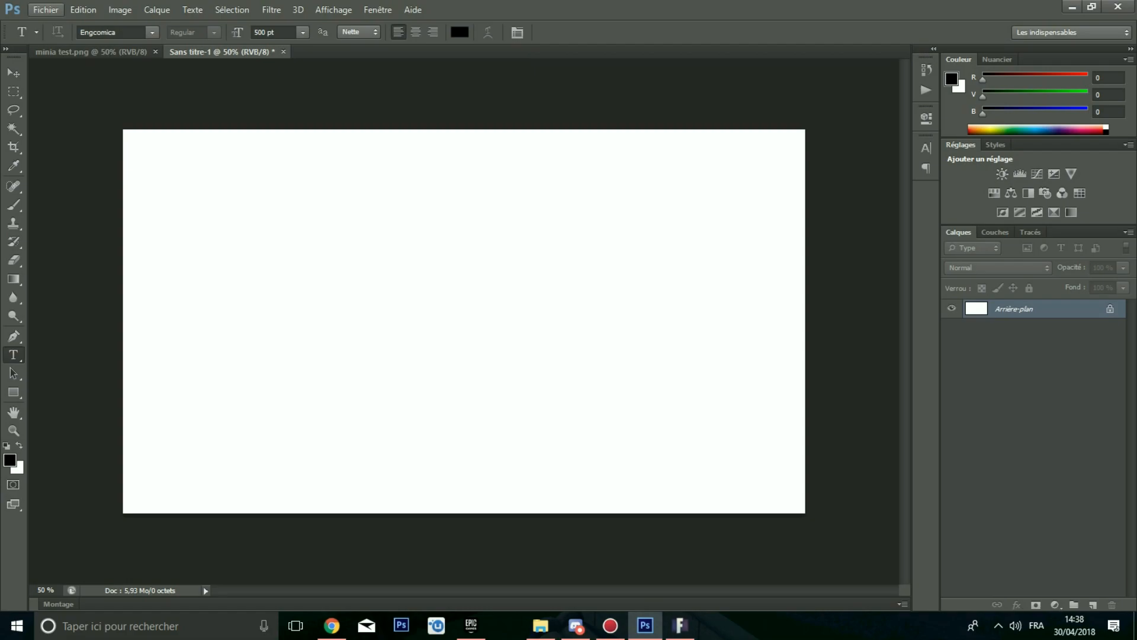
Step: Open the latest Fortnite screenshot from the Action! Screenshots folder inside the Videos library
left_click(46, 9)
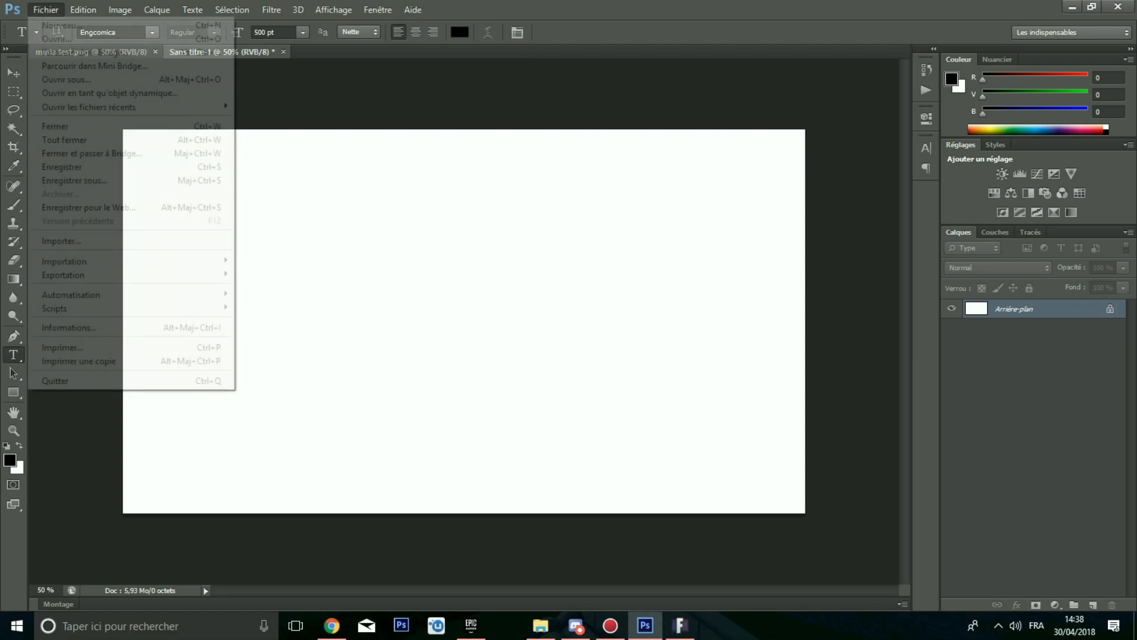
left_click(57, 38)
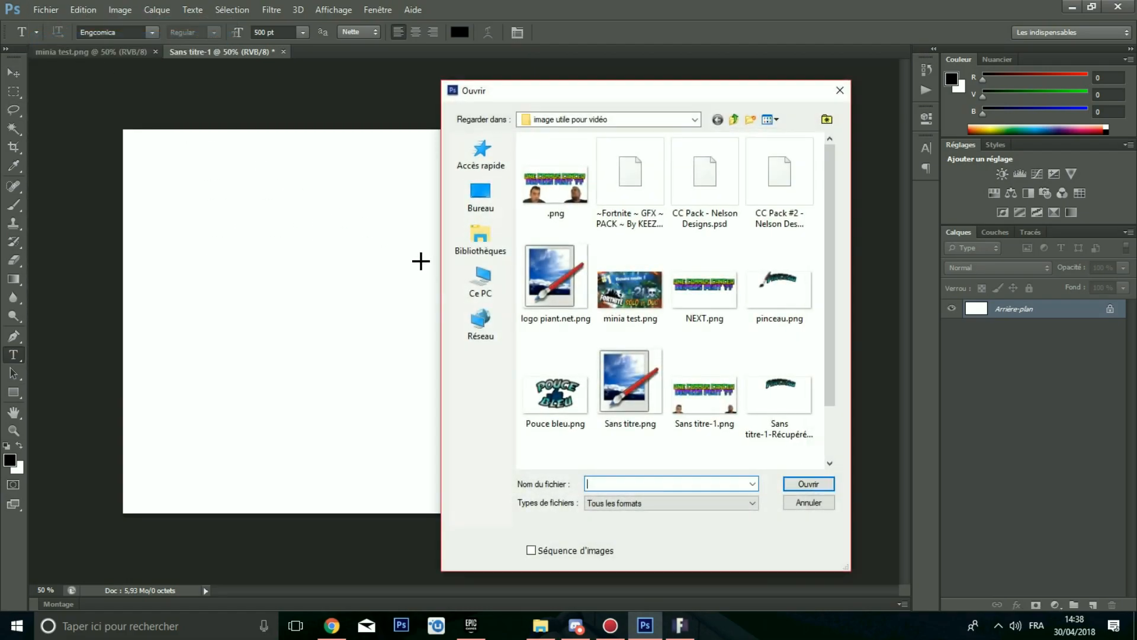
left_click(480, 289)
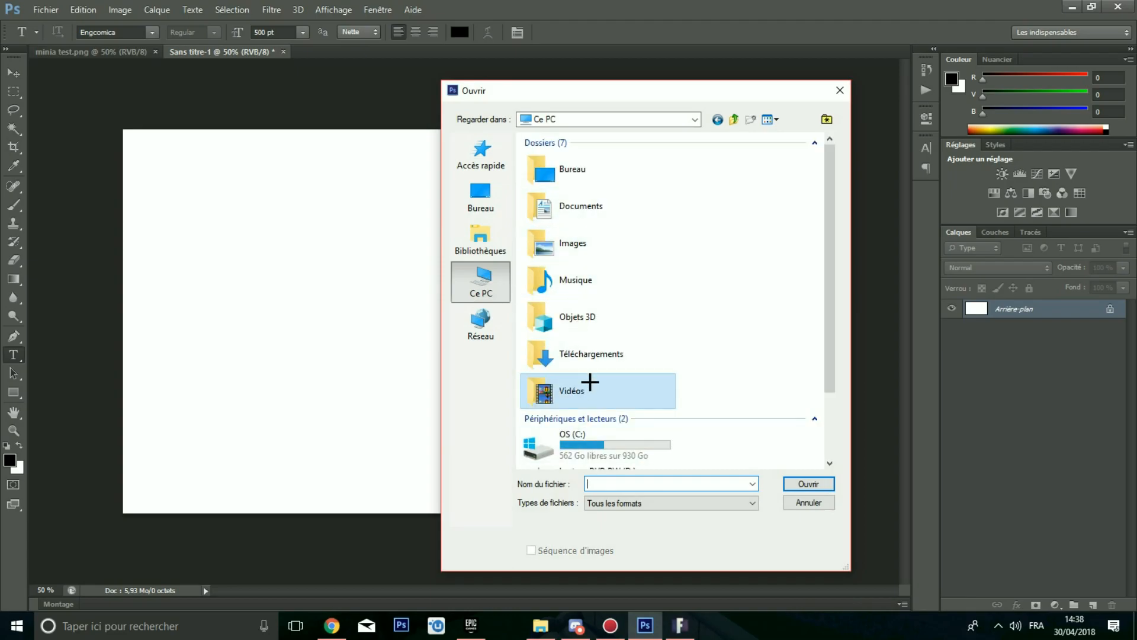
scroll(610, 386, "down", 1)
left_click(618, 368)
double_click(627, 366)
double_click(542, 192)
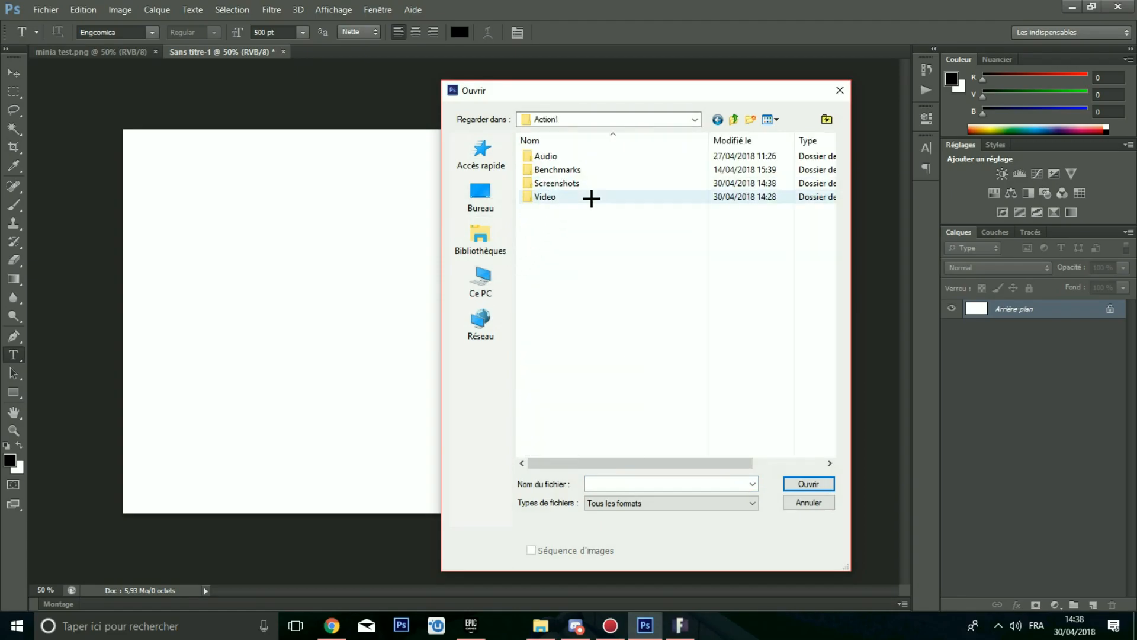
double_click(586, 185)
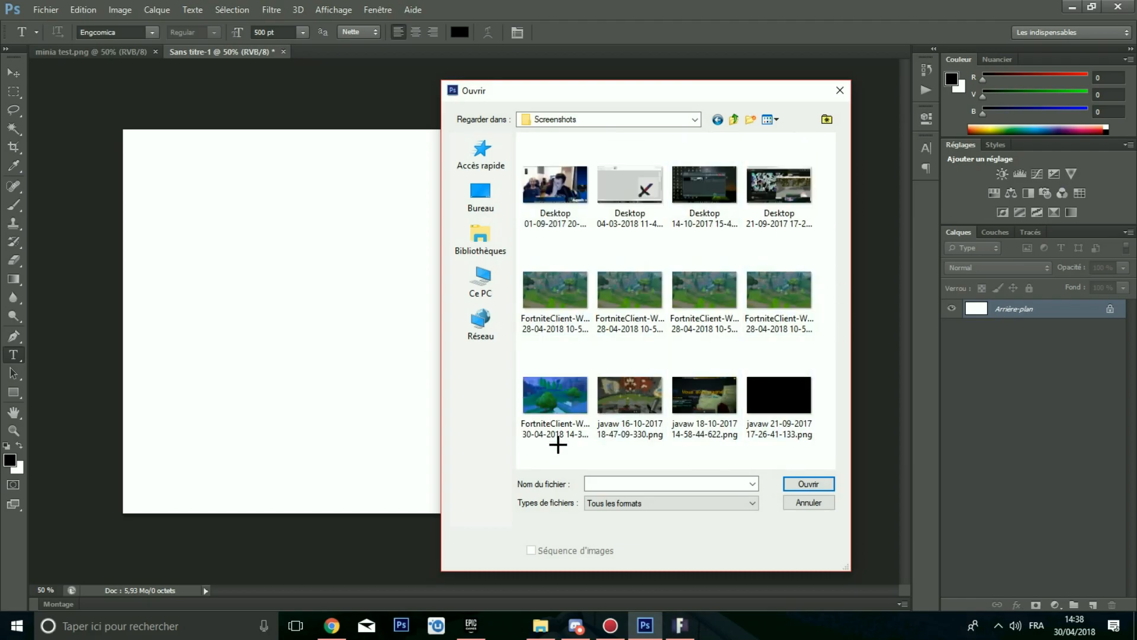
left_click(557, 394)
left_click(806, 483)
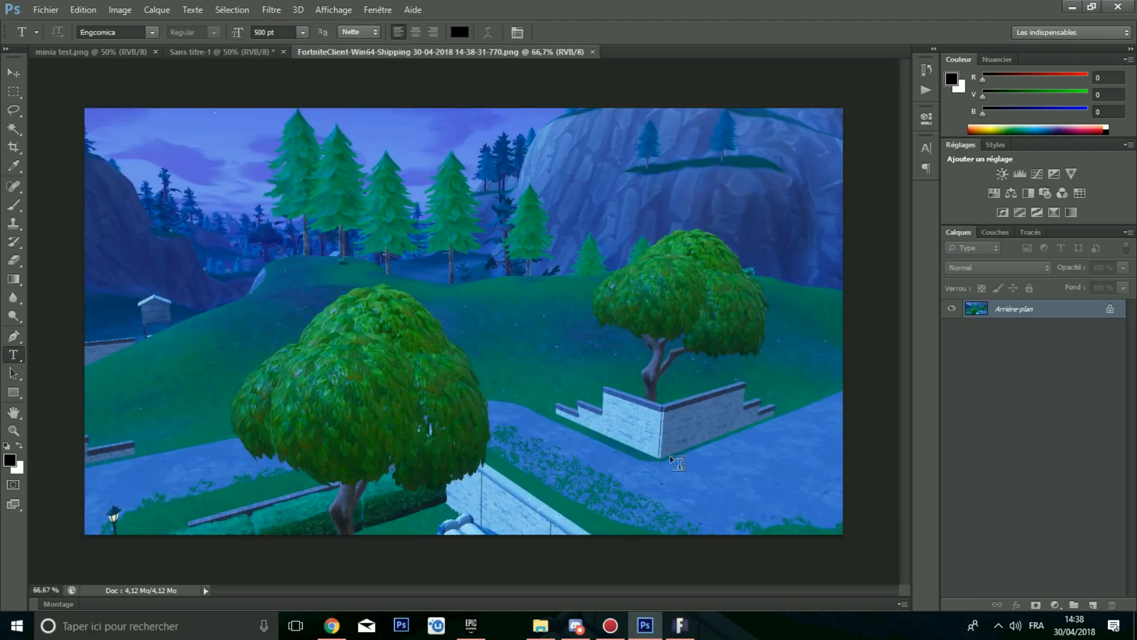
Step: Duplicate the screenshot's background layer into the Sans titre-1 document
key("ctrl+minus")
key("ctrl+minus")
key("ctrl+plus")
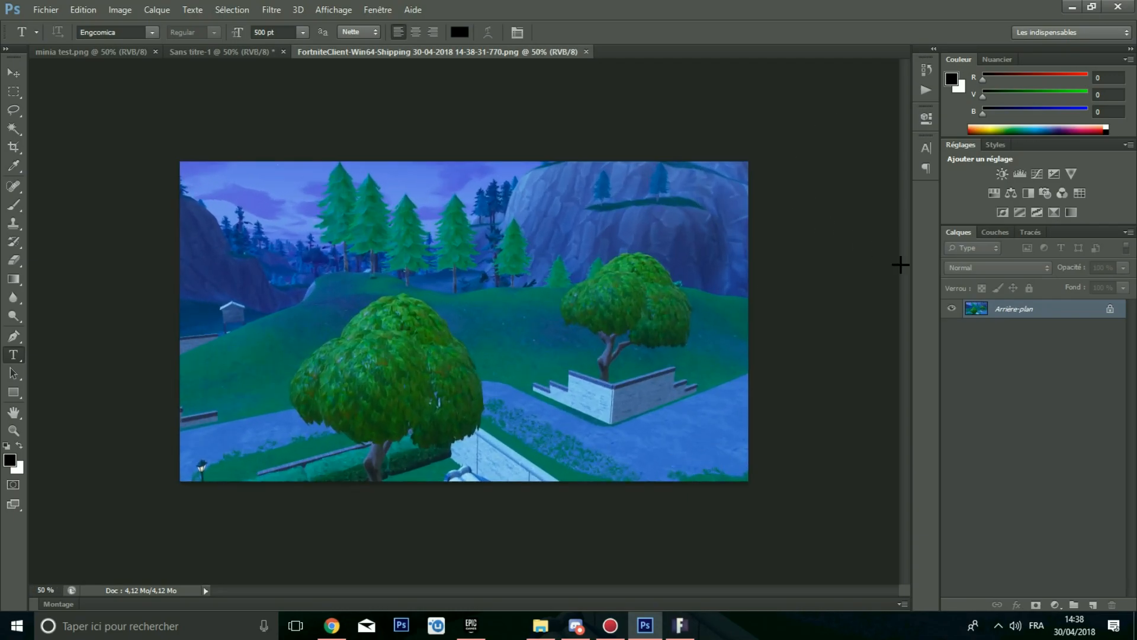
right_click(980, 307)
left_click(901, 332)
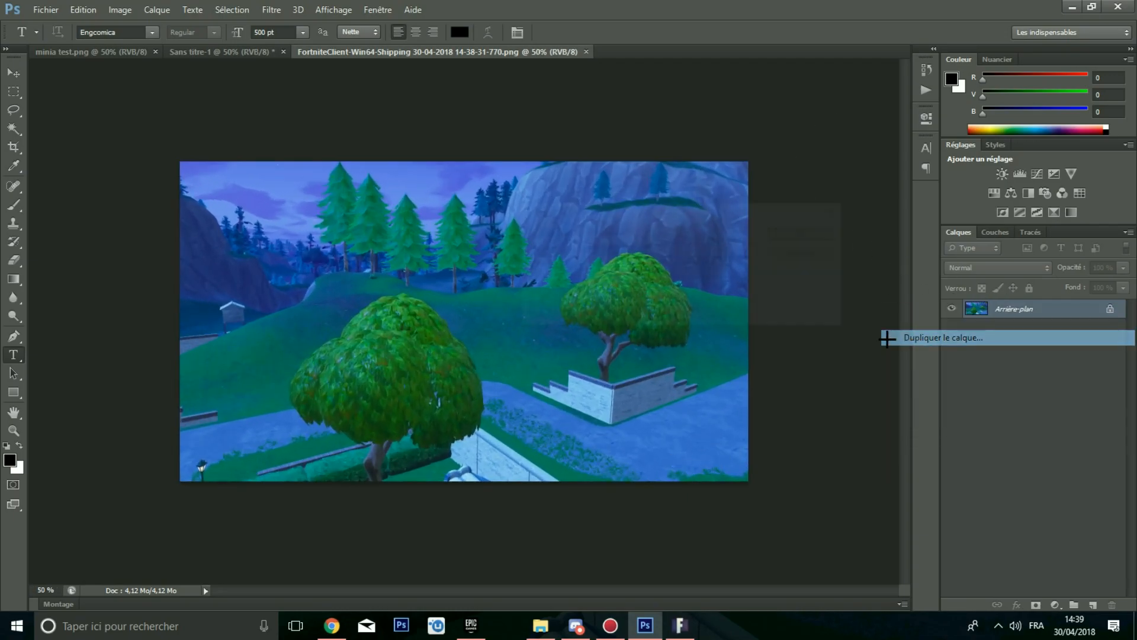
left_click(694, 286)
left_click(598, 310)
left_click(808, 233)
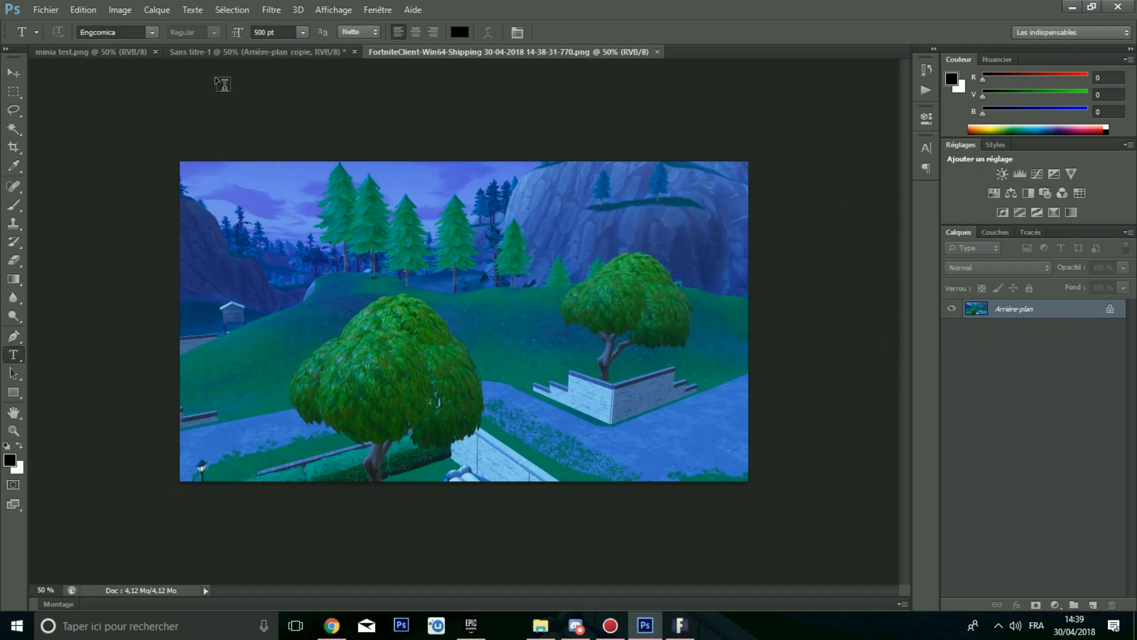
Step: Scale and rotate the pasted screenshot layer with Free Transform so it fills the Sans titre-1 canvas
left_click(195, 52)
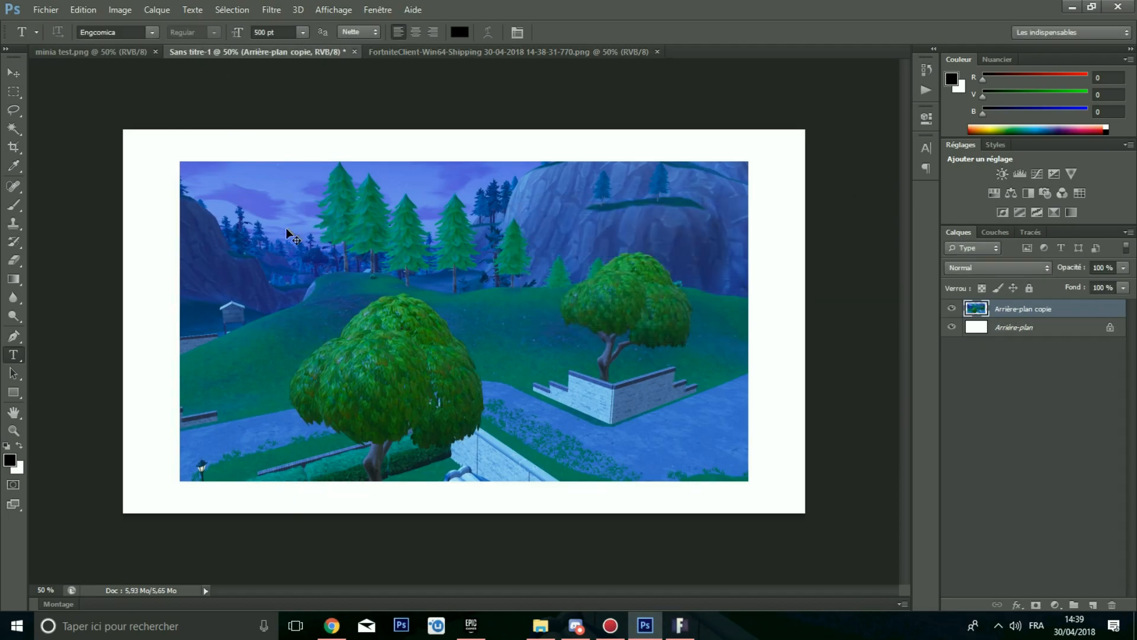
key("ctrl+t")
left_click_drag(555, 286, 469, 238)
left_click_drag(662, 432, 822, 563)
left_click_drag(622, 311, 656, 294)
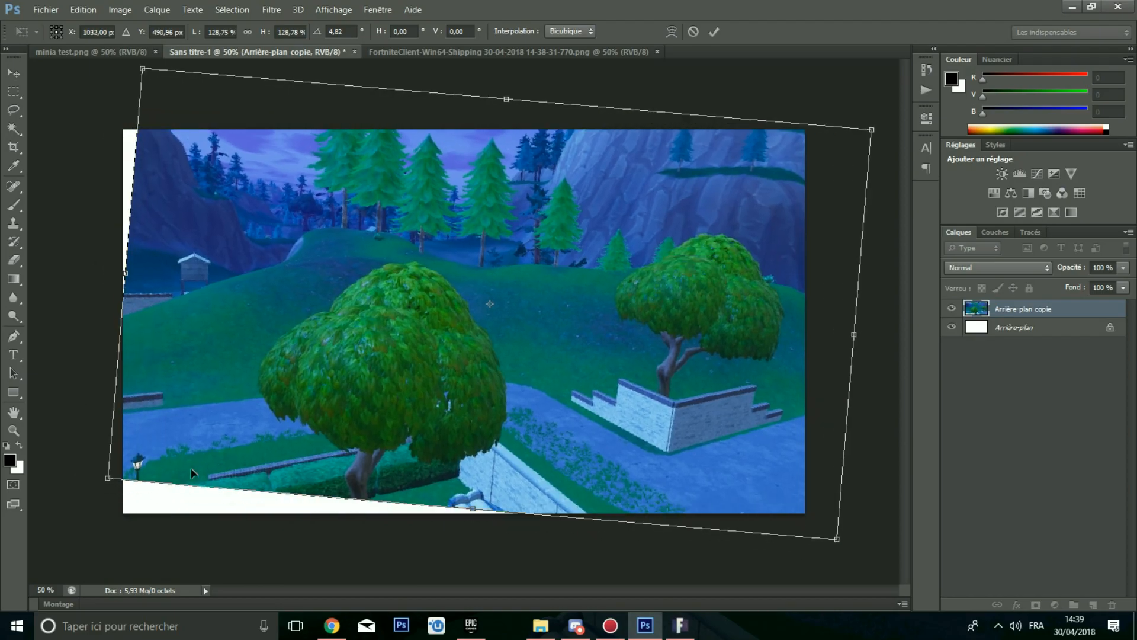
left_click_drag(104, 476, 52, 473)
key("Return")
key("t")
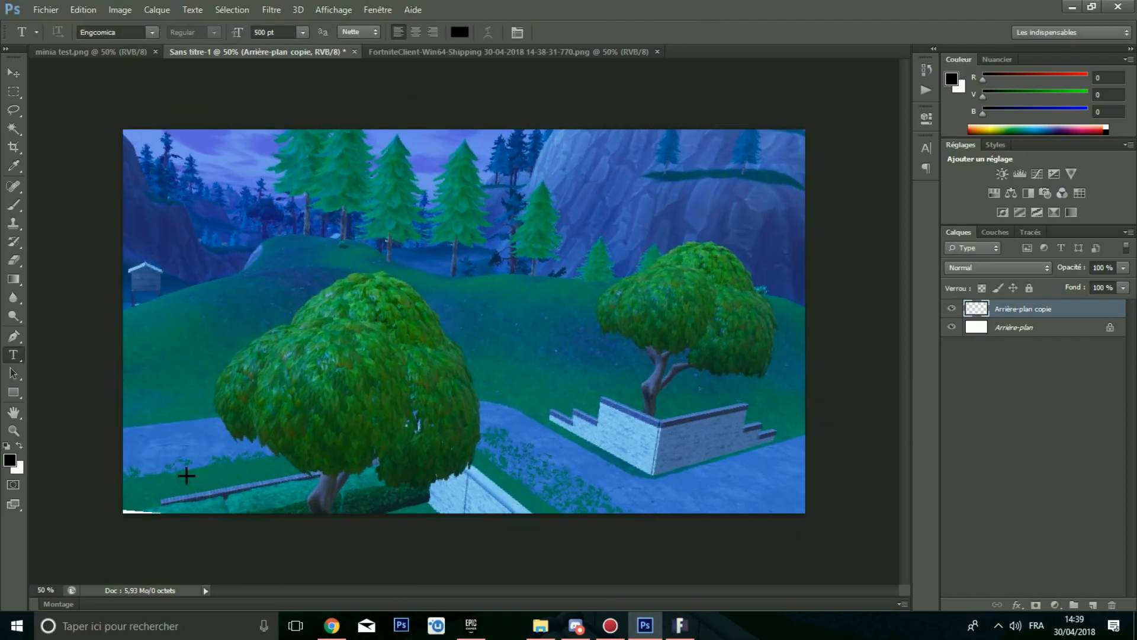
Step: Open the FORTNITE GFX PACK BY NOFELT.psd file
scroll(189, 483, "down", 1, "alt")
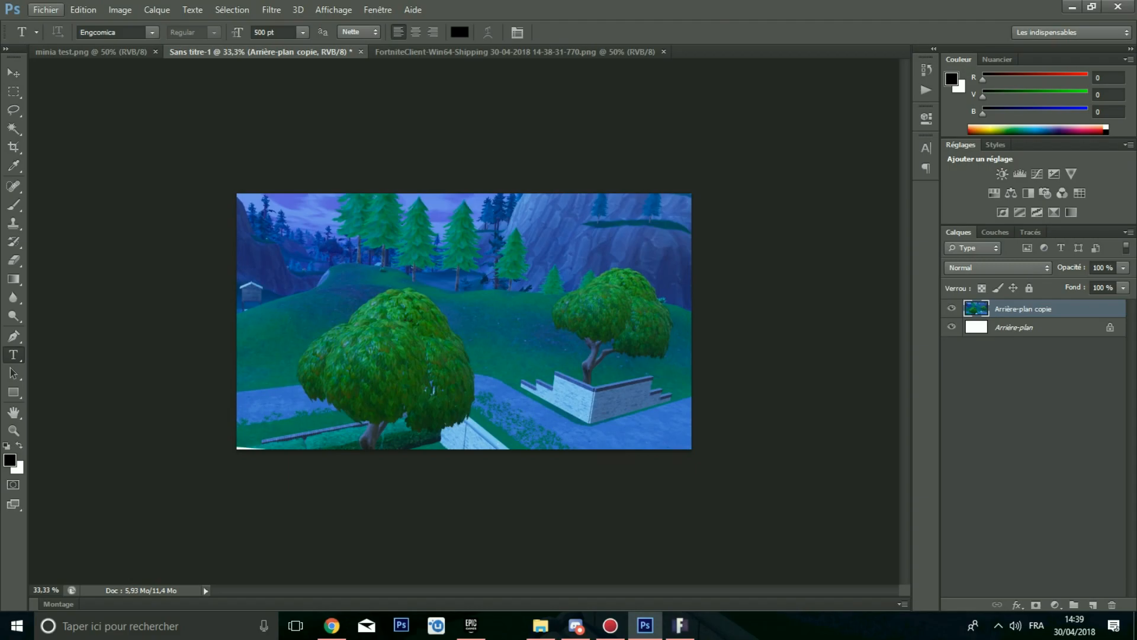
left_click(46, 10)
left_click(57, 39)
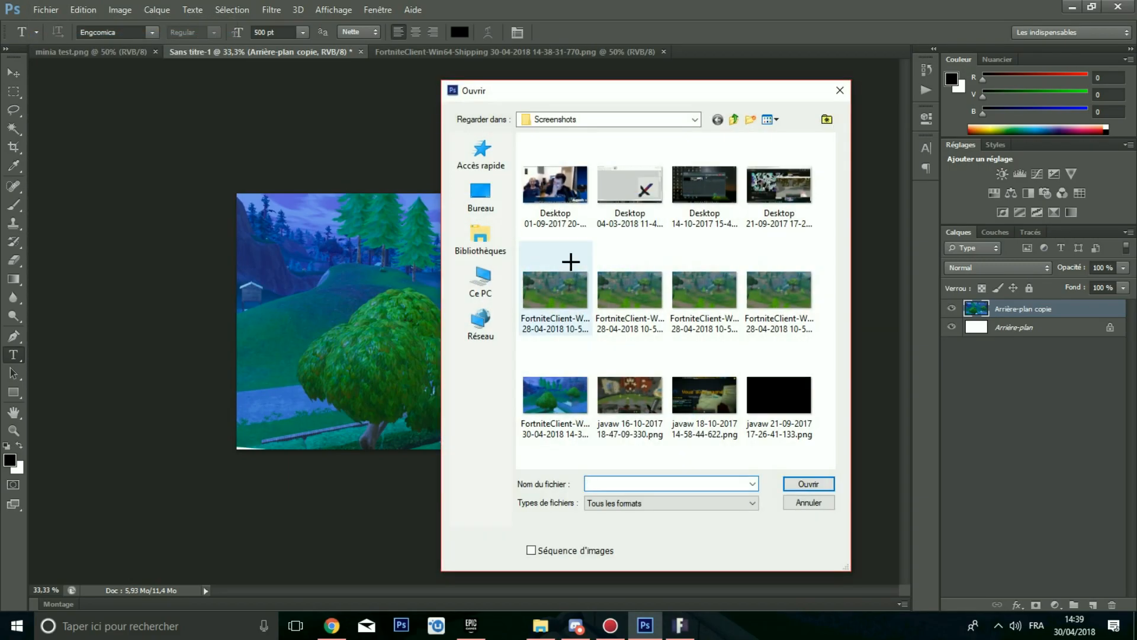
left_click(481, 282)
scroll(563, 310, "down", 3)
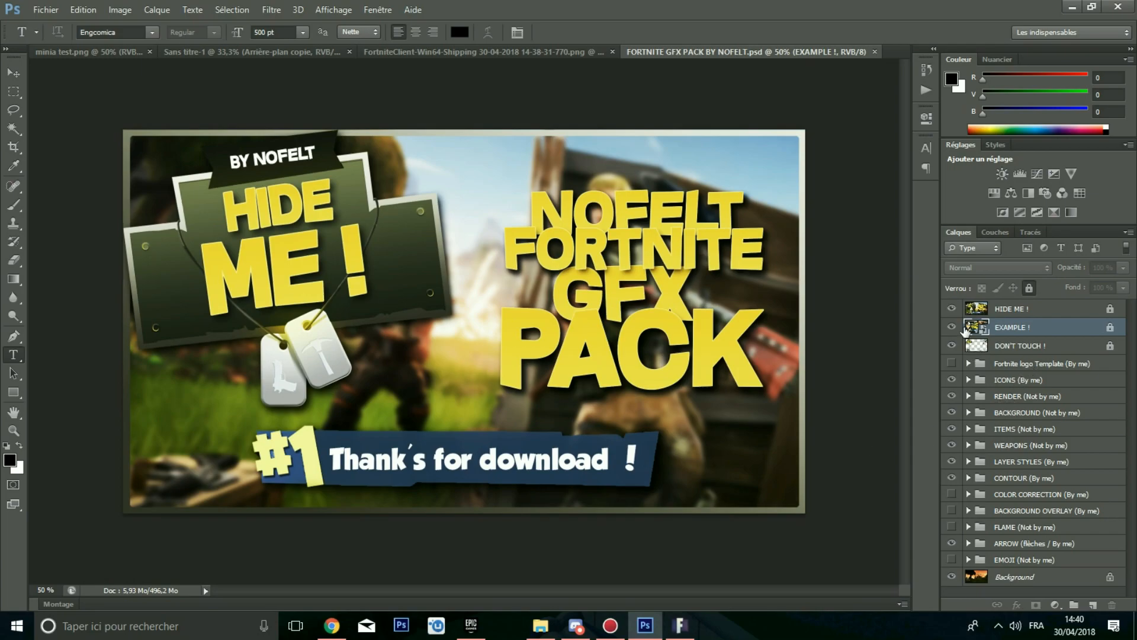
Step: Hide the HIDE ME and EXAMPLE layers and preview the Top 1 icon inside the ICONS group
left_click(951, 326)
left_click(951, 308)
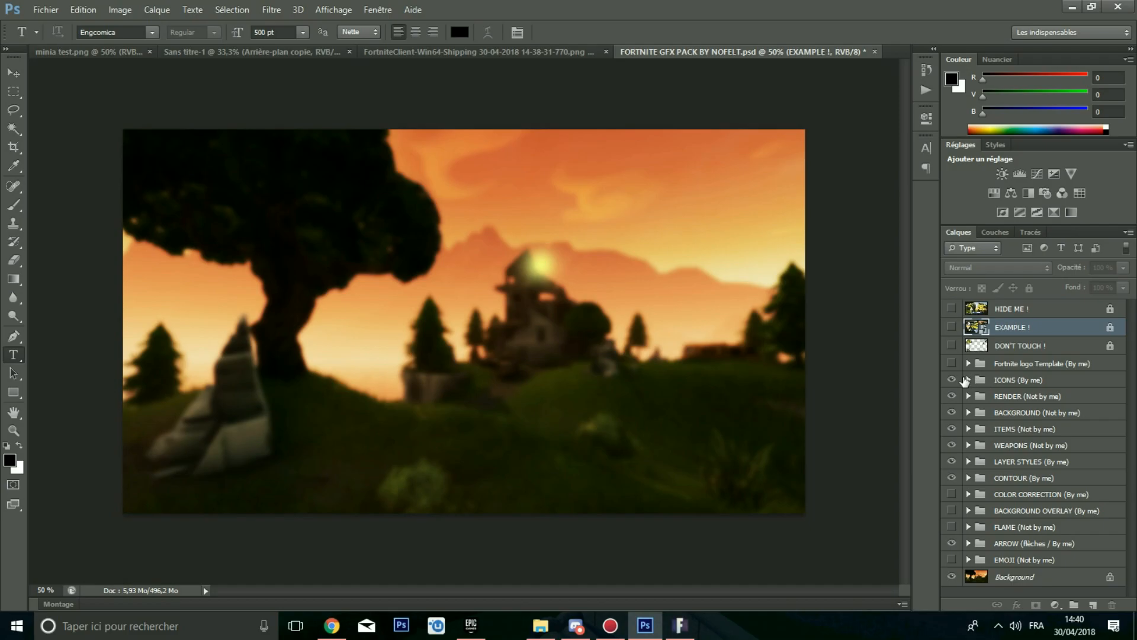
left_click(968, 380)
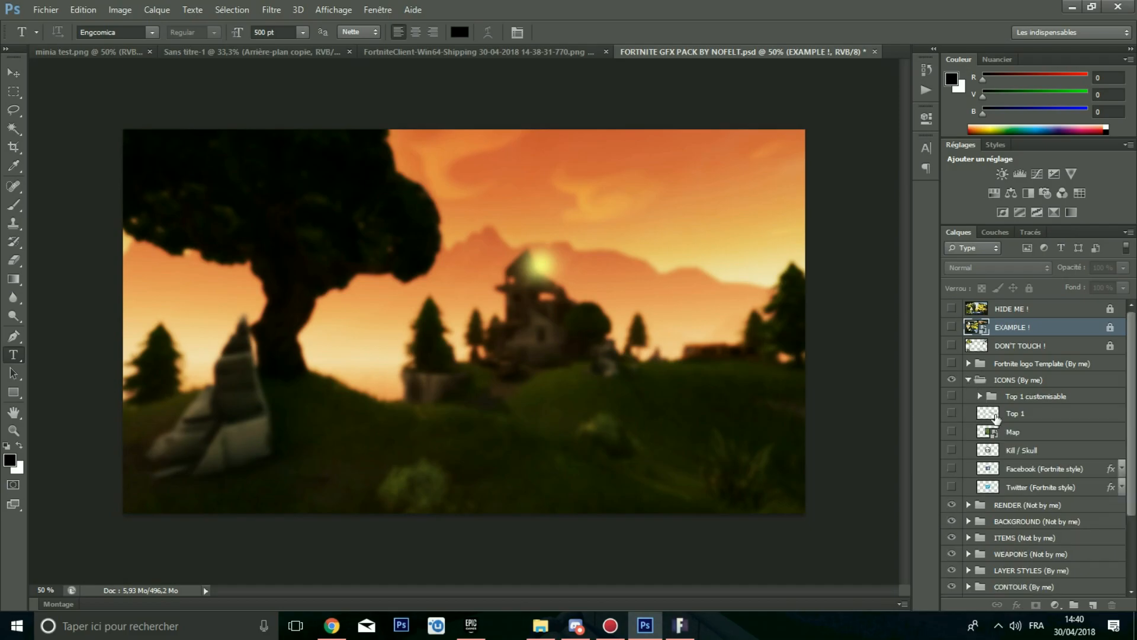
left_click(972, 413)
left_click(952, 413)
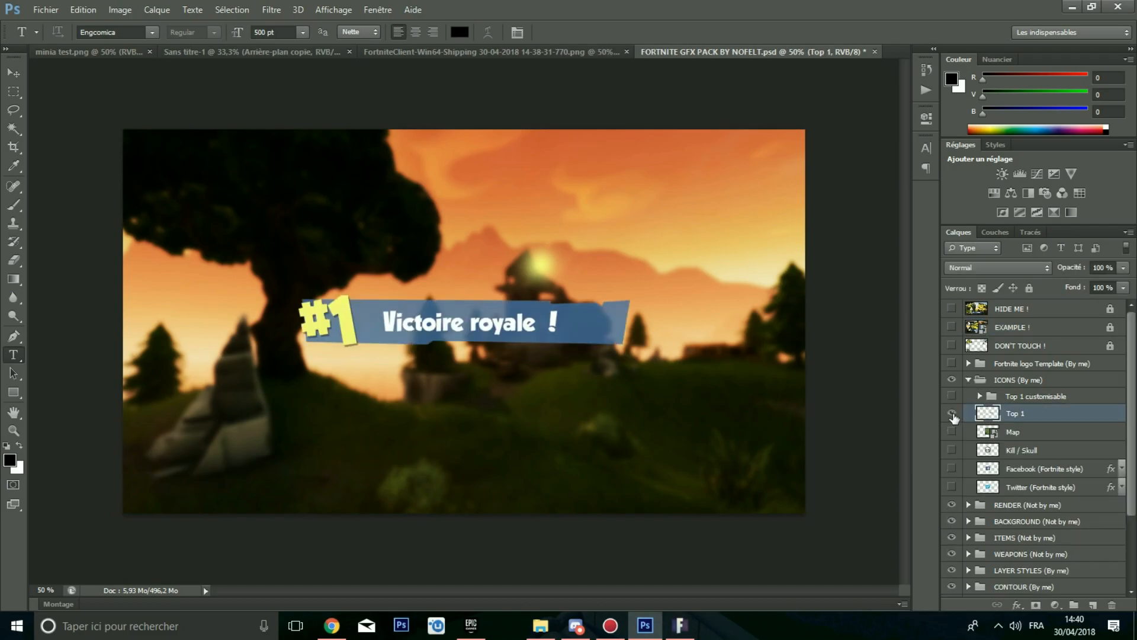
left_click(952, 413)
Step: Duplicate the Top 1 layer into Sans titre-1 and close the GFX pack without saving
right_click(981, 413)
left_click(756, 118)
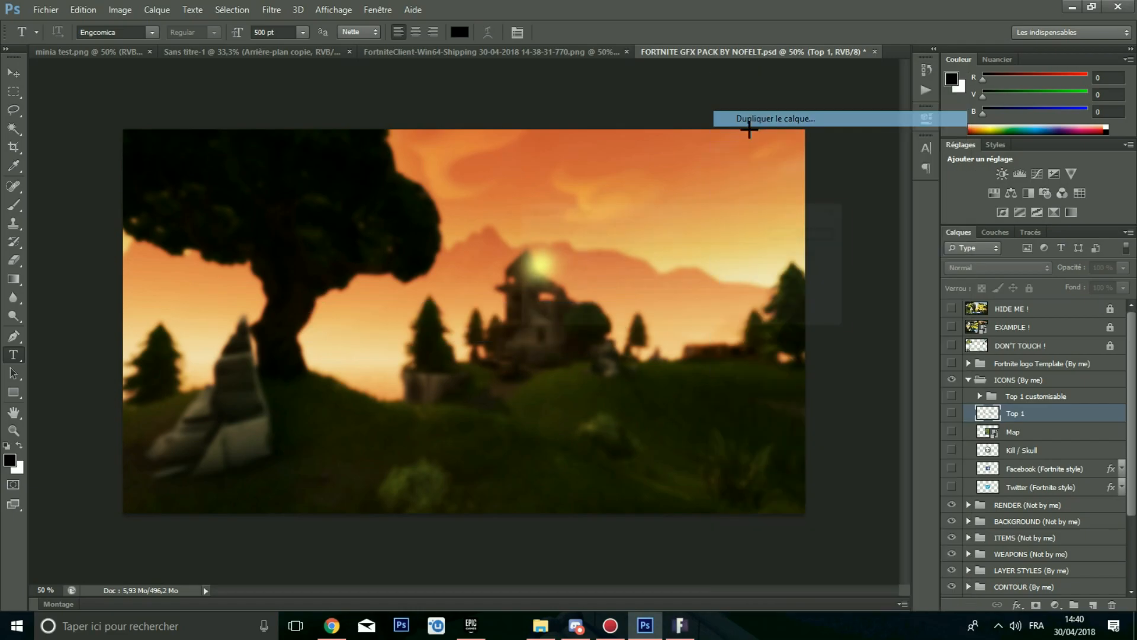
left_click(670, 286)
left_click(610, 296)
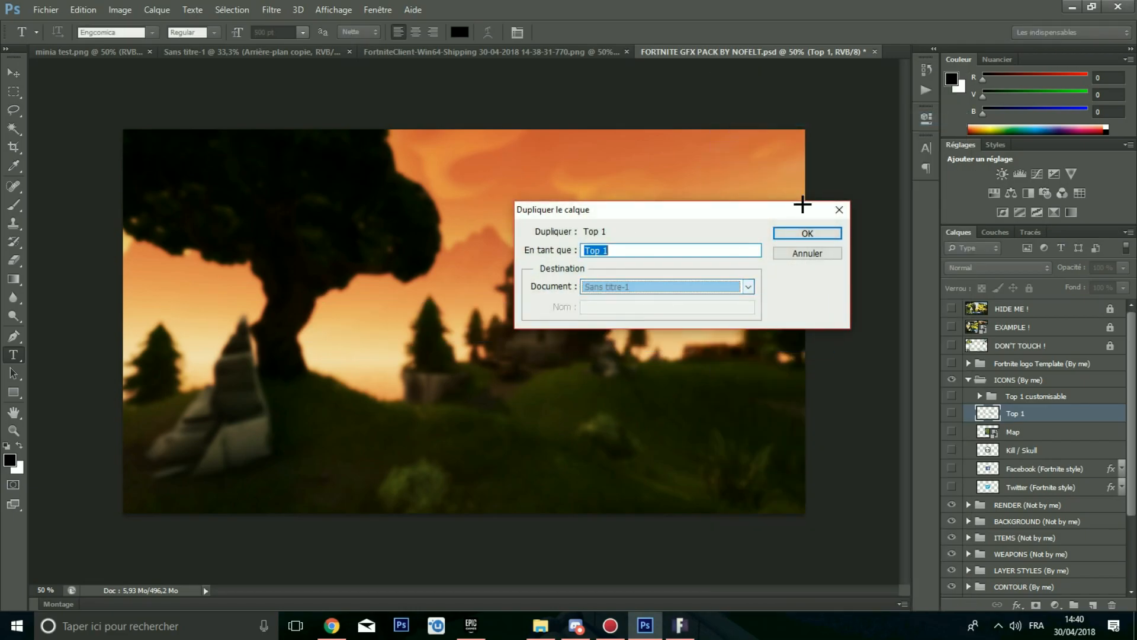
left_click(806, 233)
left_click(866, 52)
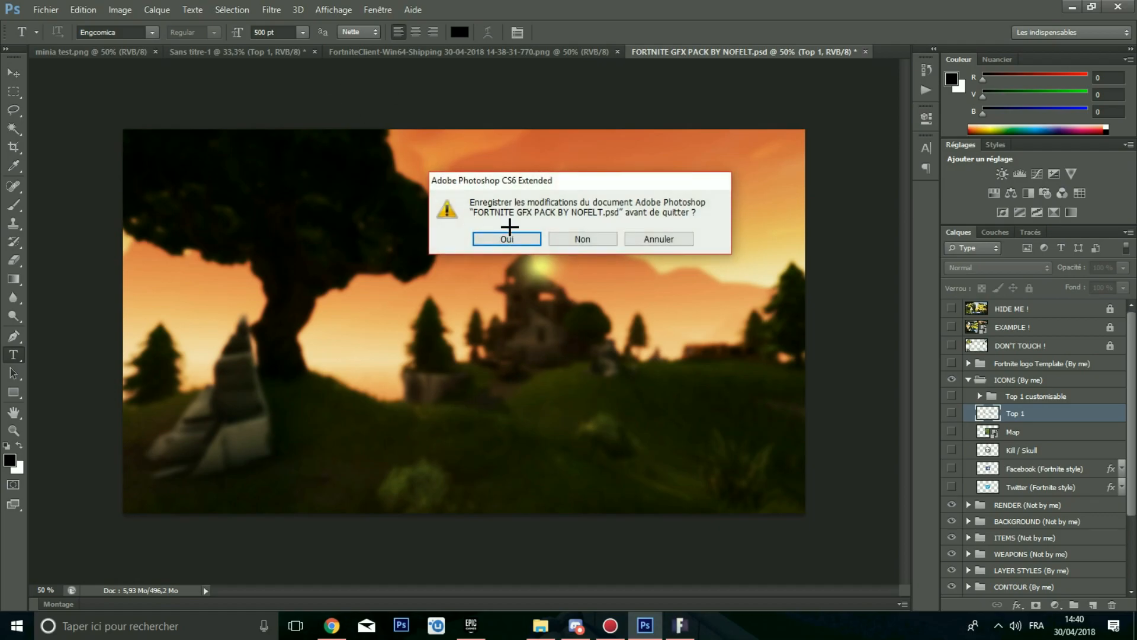
left_click(571, 239)
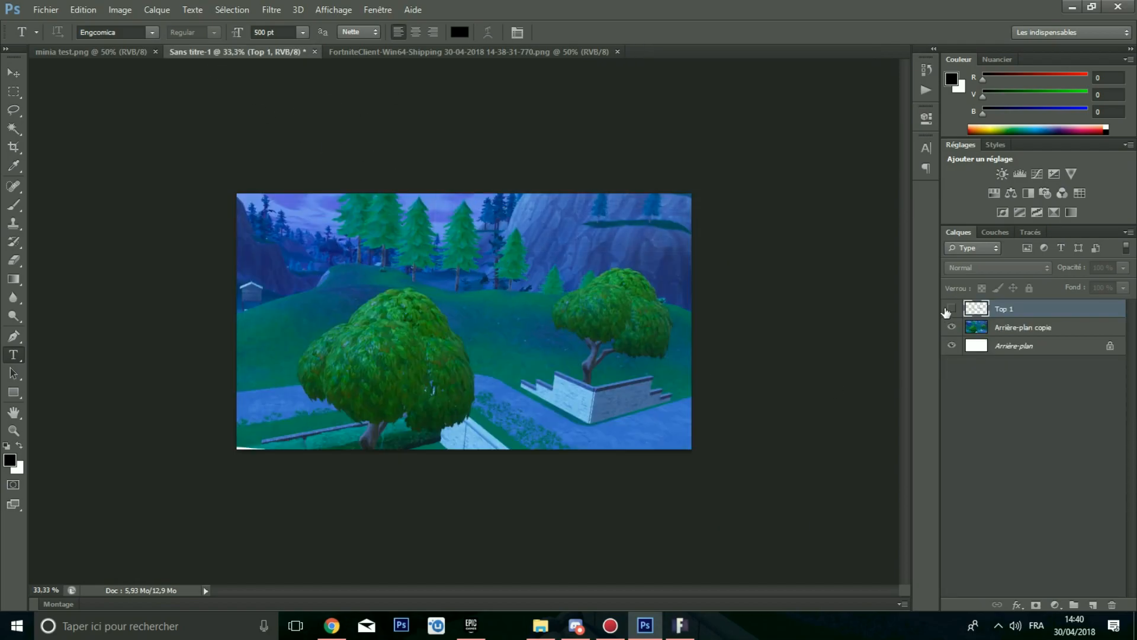
Step: Show the Top 1 layer and move and shrink the Victoire royale banner into the thumbnail's upper-left area
left_click(952, 308)
key("ctrl+t")
left_click_drag(654, 210, 642, 191)
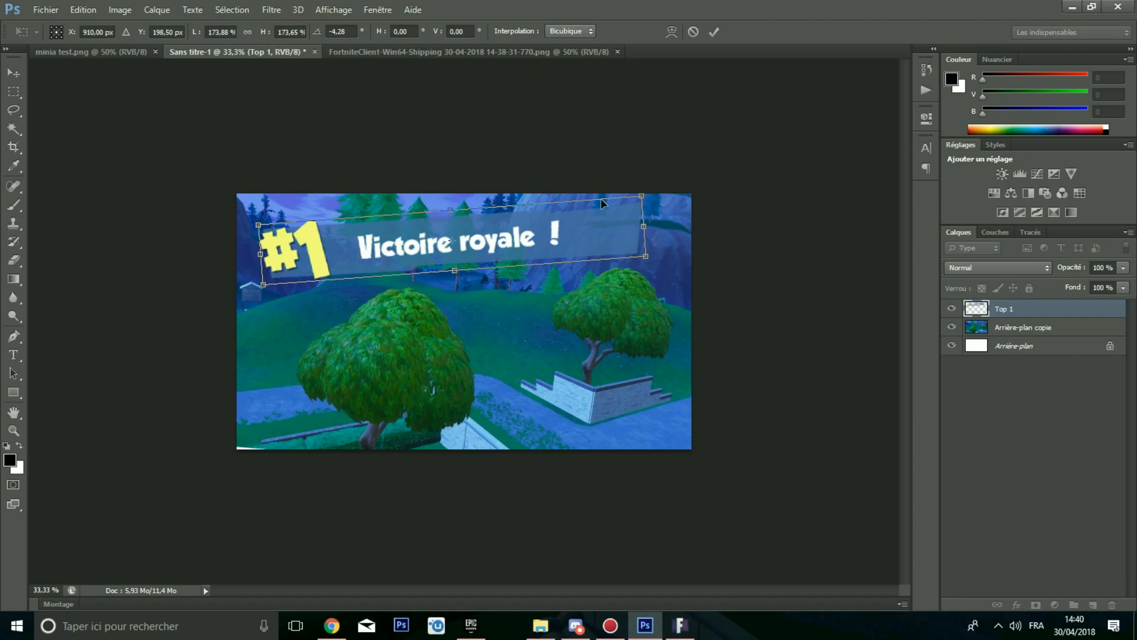
left_click_drag(564, 235, 551, 232)
key("Return")
key("t")
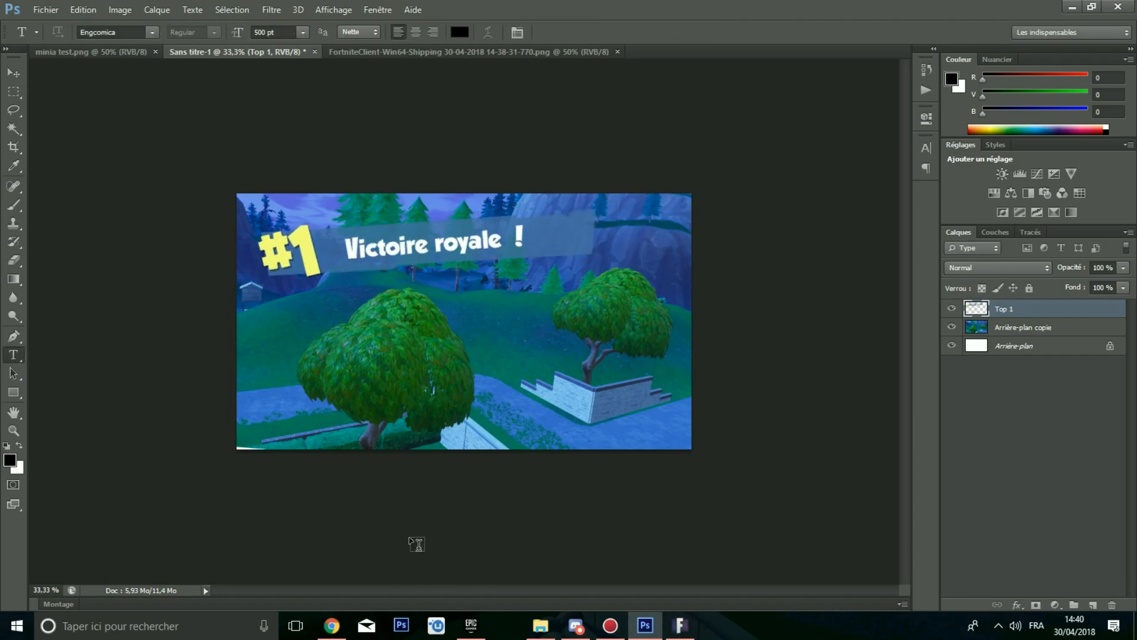
Step: Search Google Images in the browser for smiley tete de mort
left_click(331, 623)
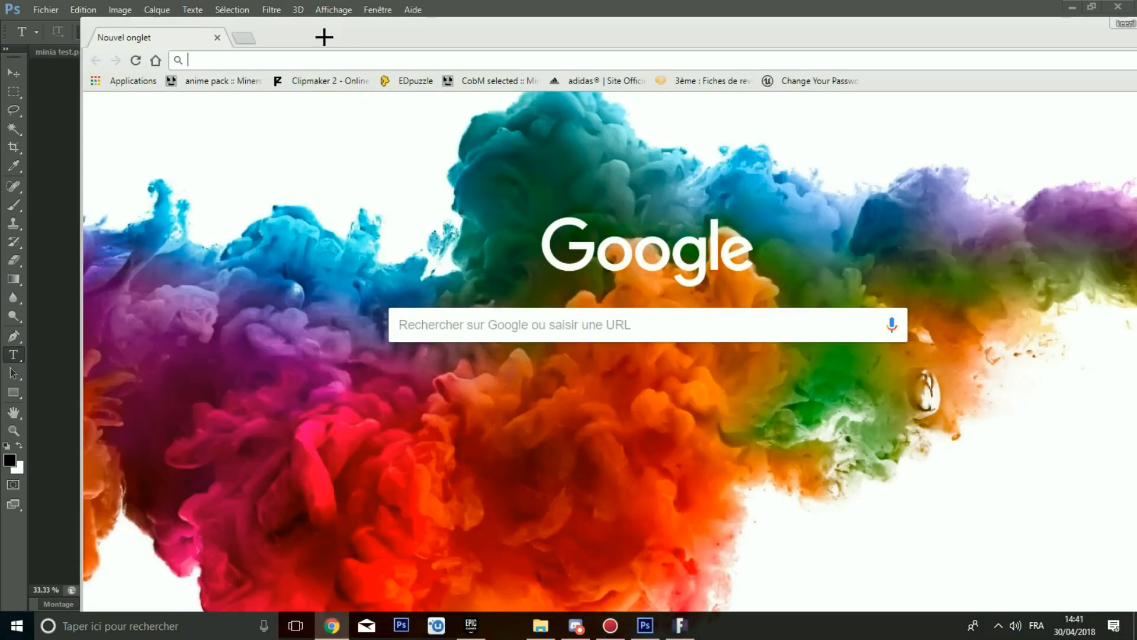
type("sm")
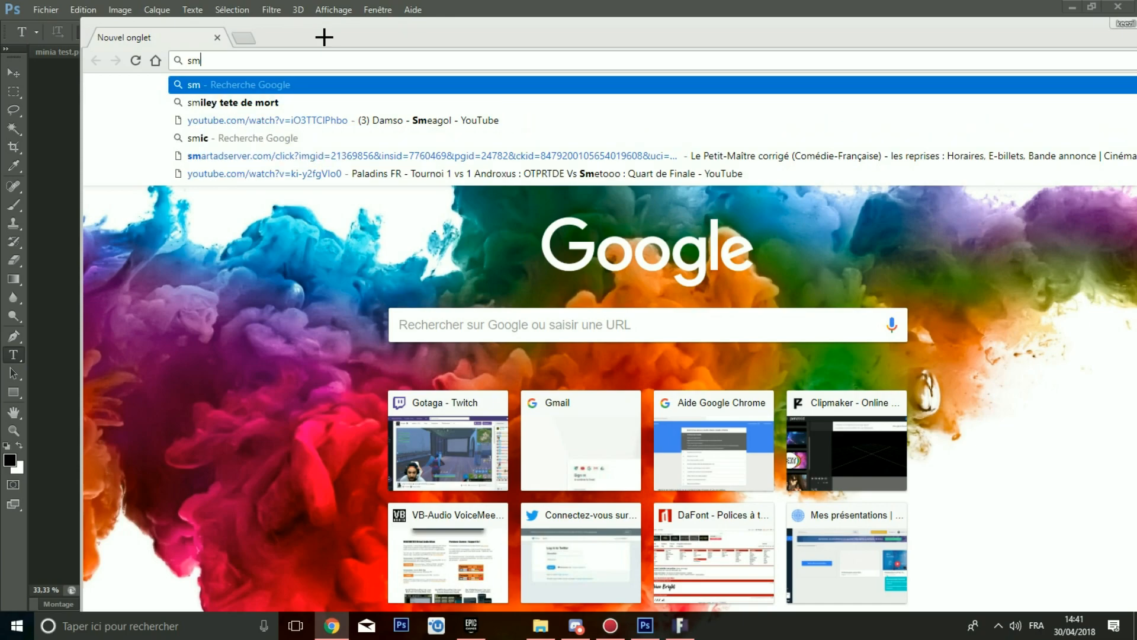
key("Down")
key("Return")
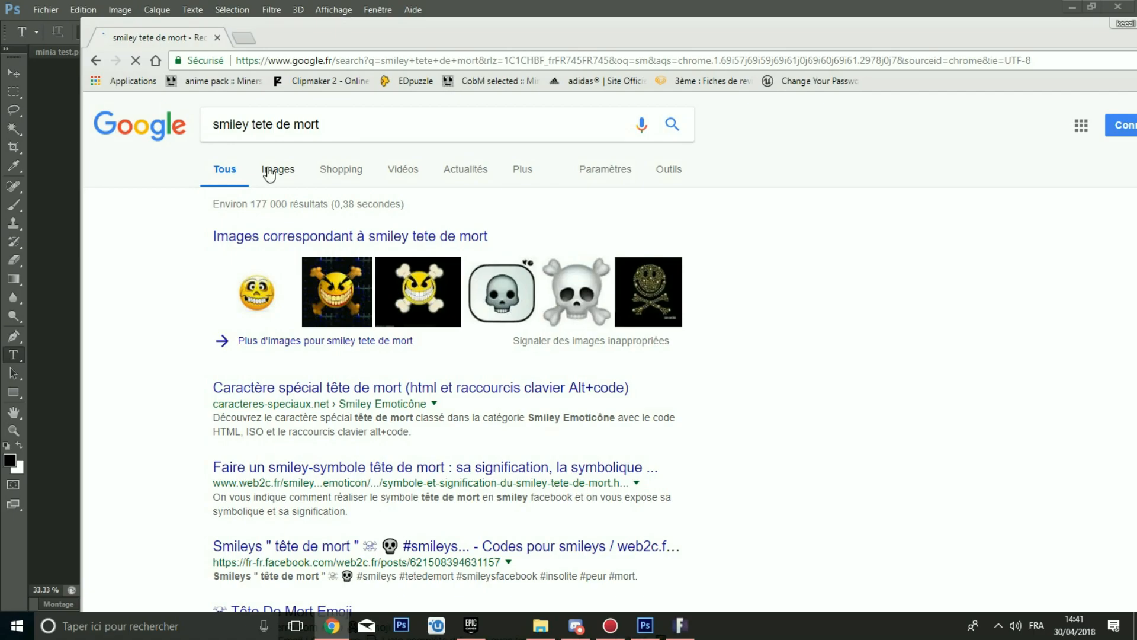
left_click(267, 168)
scroll(657, 372, "down", 4)
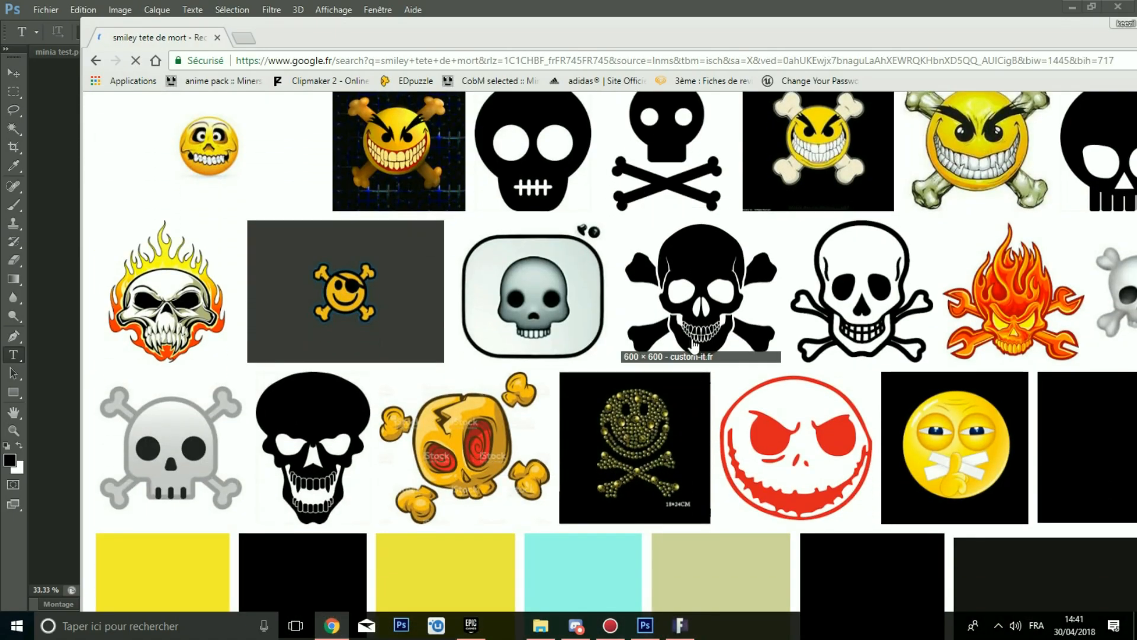
scroll(588, 35, "up", 2)
double_click(571, 36)
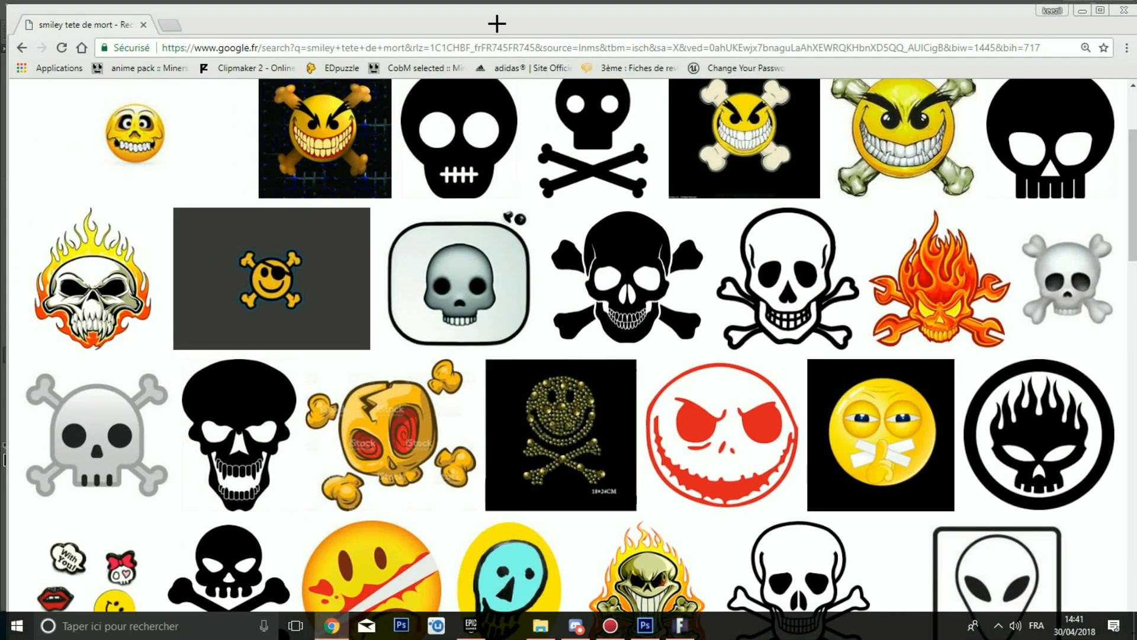
Step: Browse the skull emoji results and their similar images
scroll(695, 409, "down", 5)
scroll(696, 409, "up", 5)
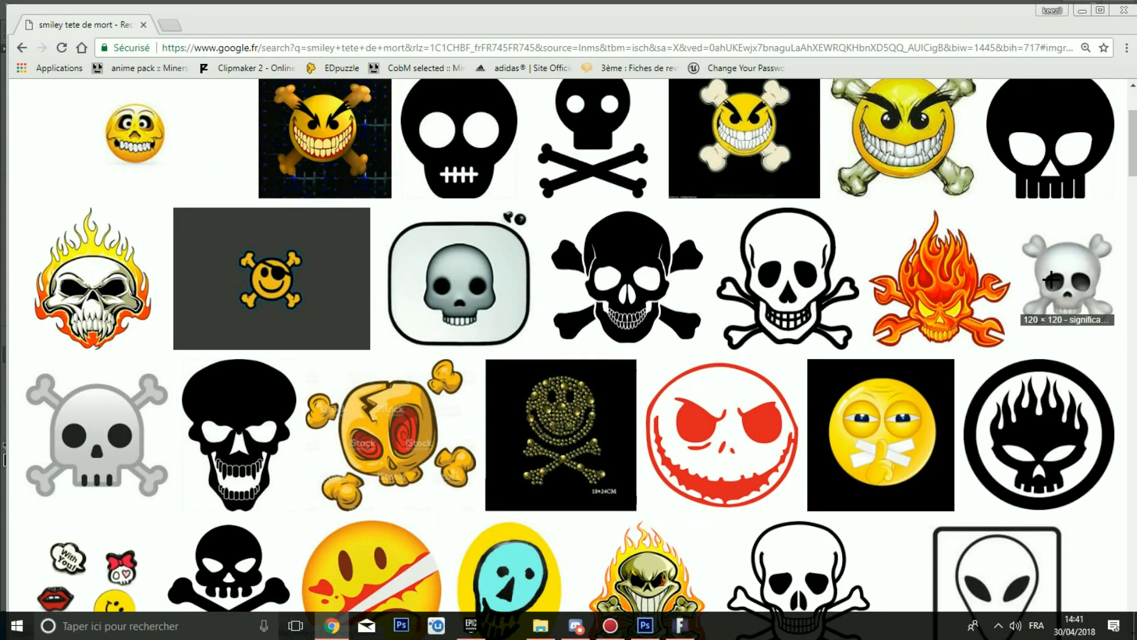
left_click(1052, 287)
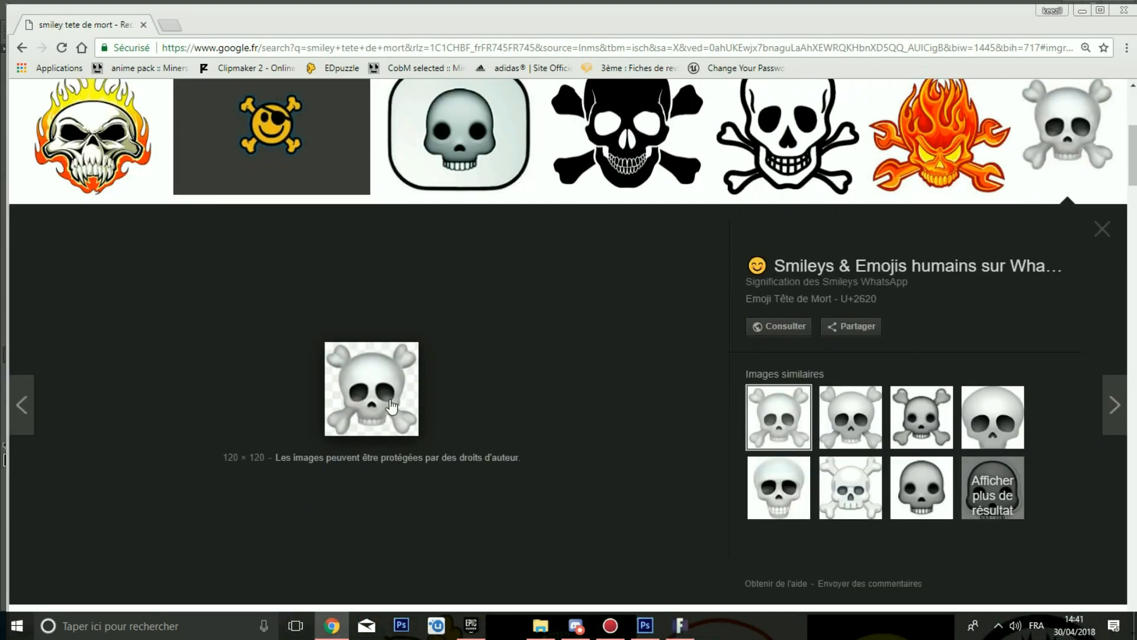
left_click(841, 422)
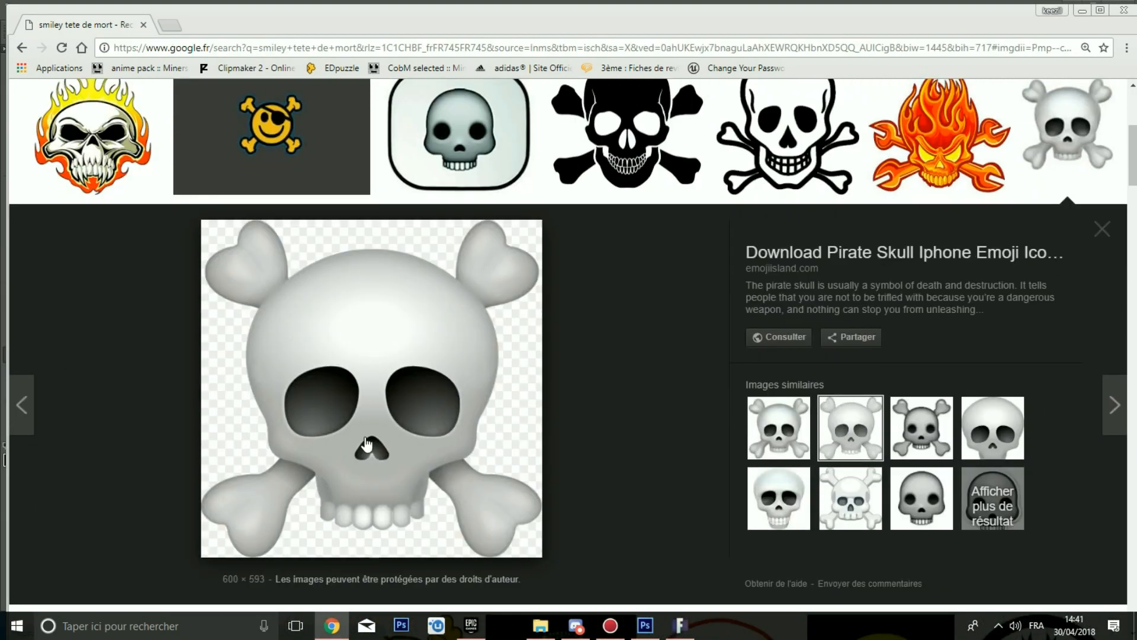
scroll(366, 443, "down", 3)
scroll(308, 445, "up", 3)
left_click(931, 431)
left_click(982, 435)
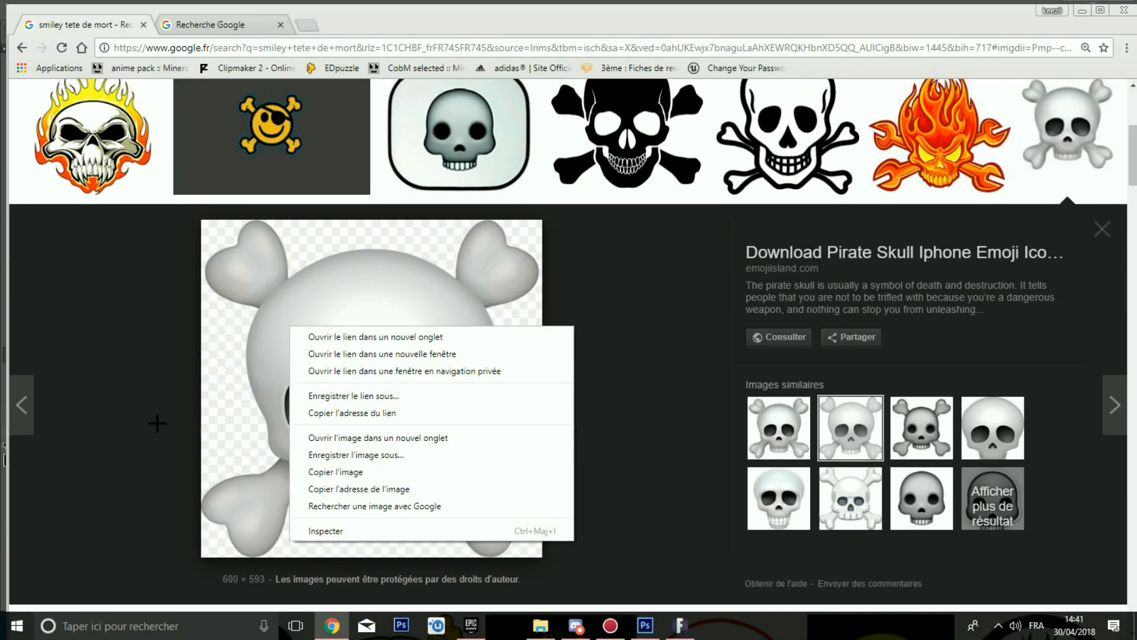
left_click(156, 421)
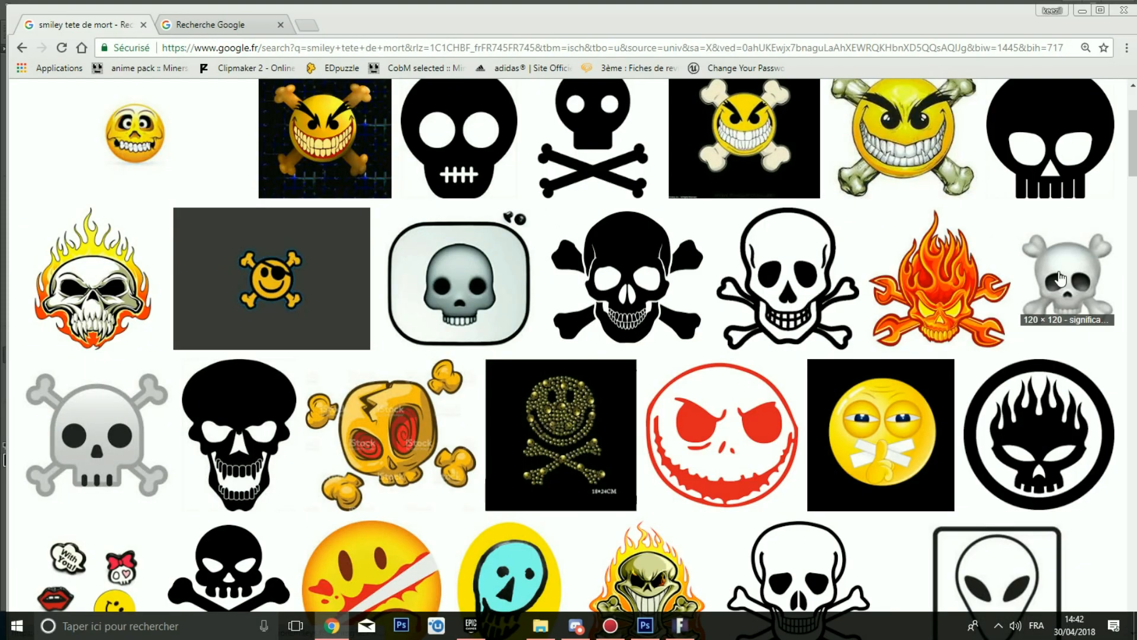
right_click(1060, 278)
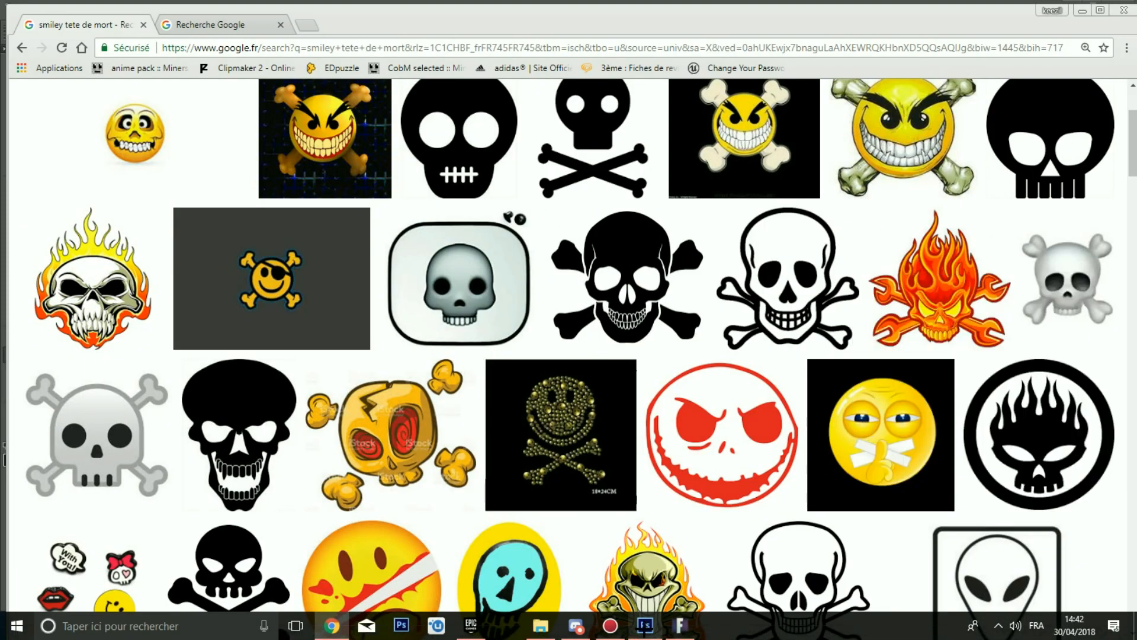
left_click(645, 625)
key("ctrl+v")
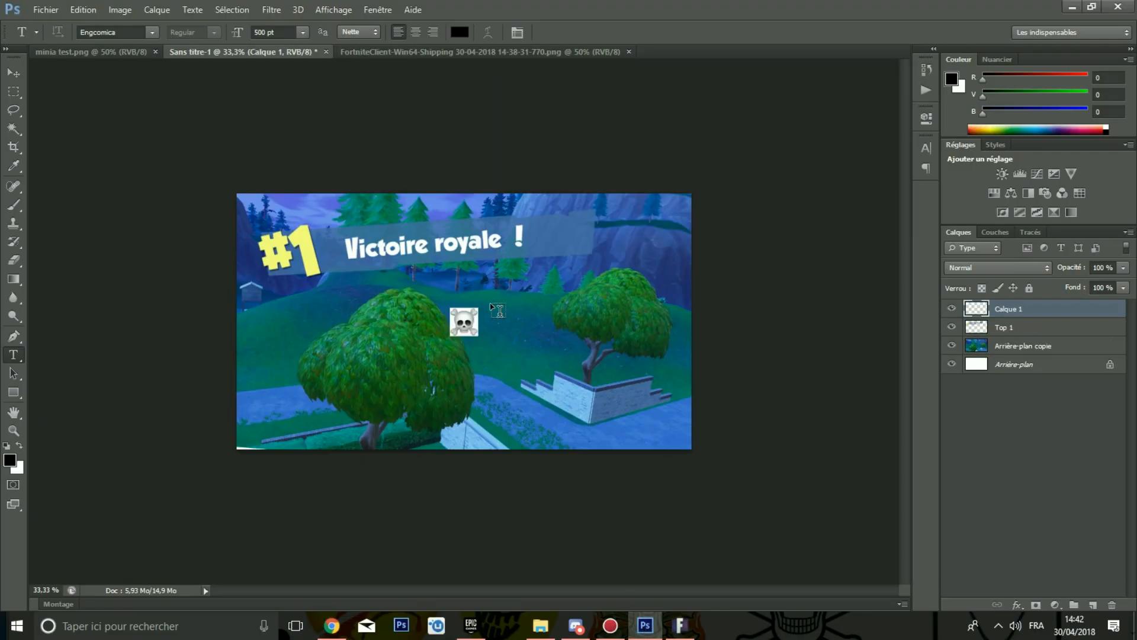
key("ctrl+z")
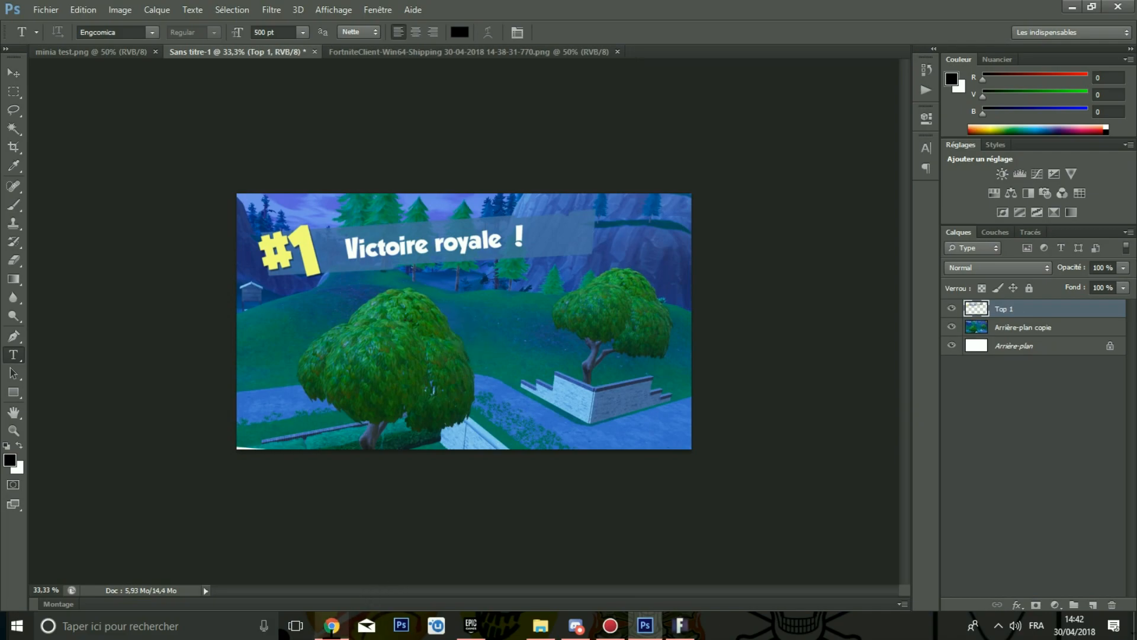
left_click(331, 624)
left_click(1060, 305)
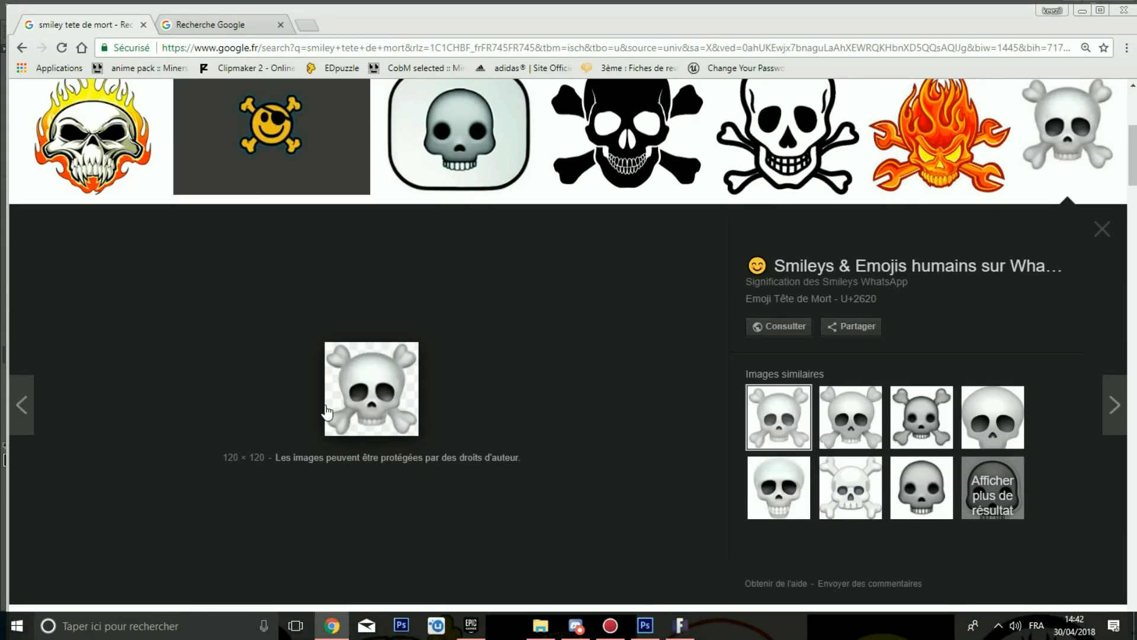
right_click(354, 402)
left_click(387, 541)
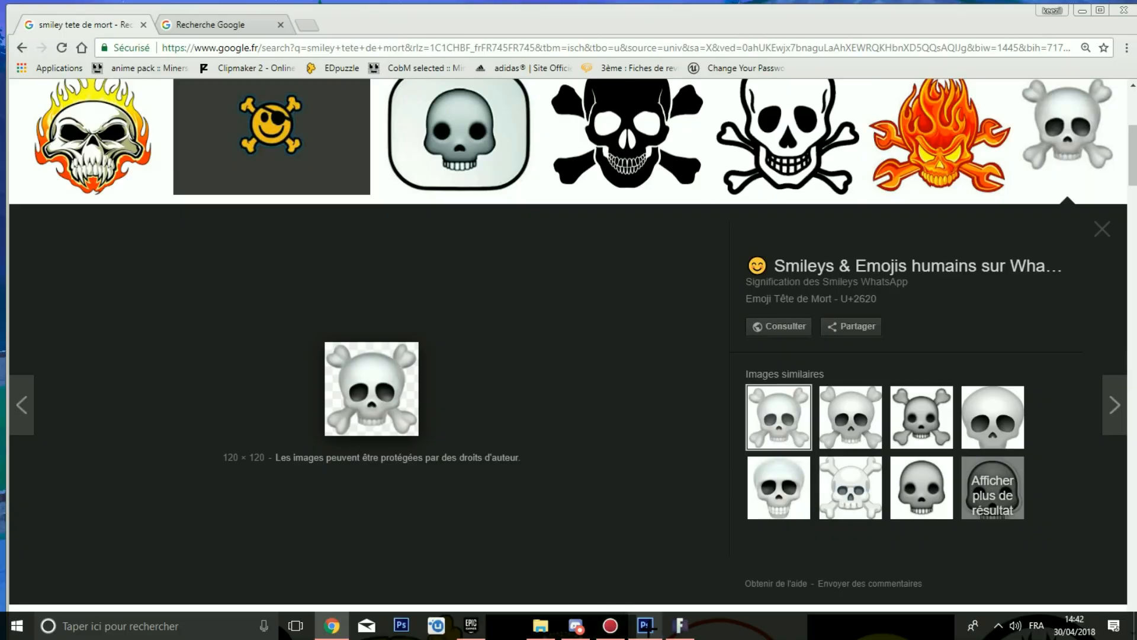
left_click(645, 625)
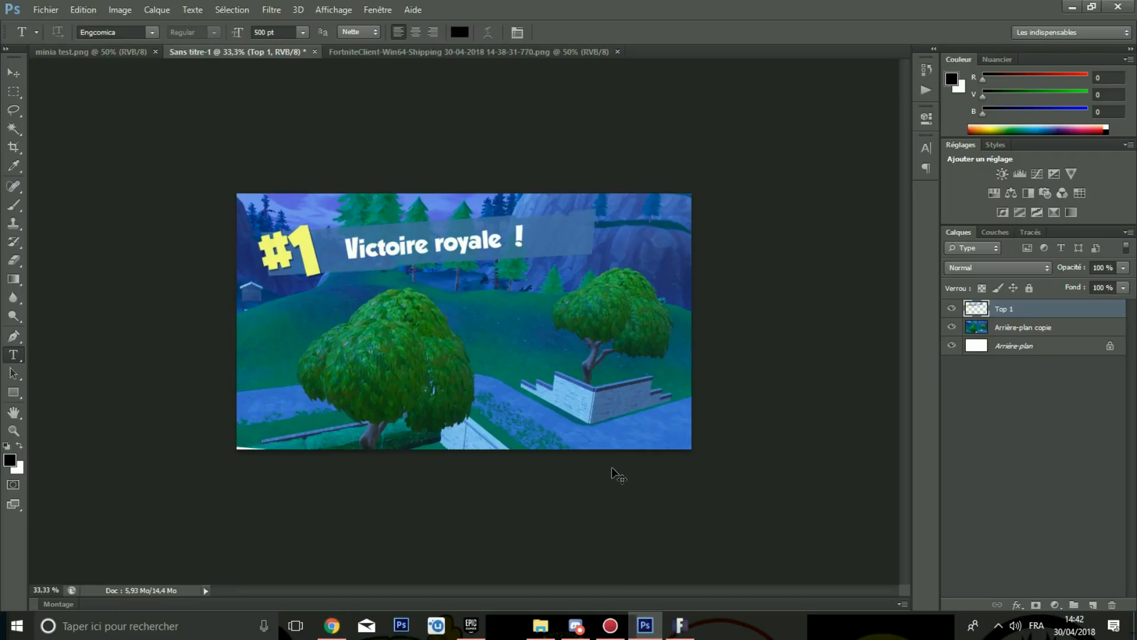
key("ctrl+v")
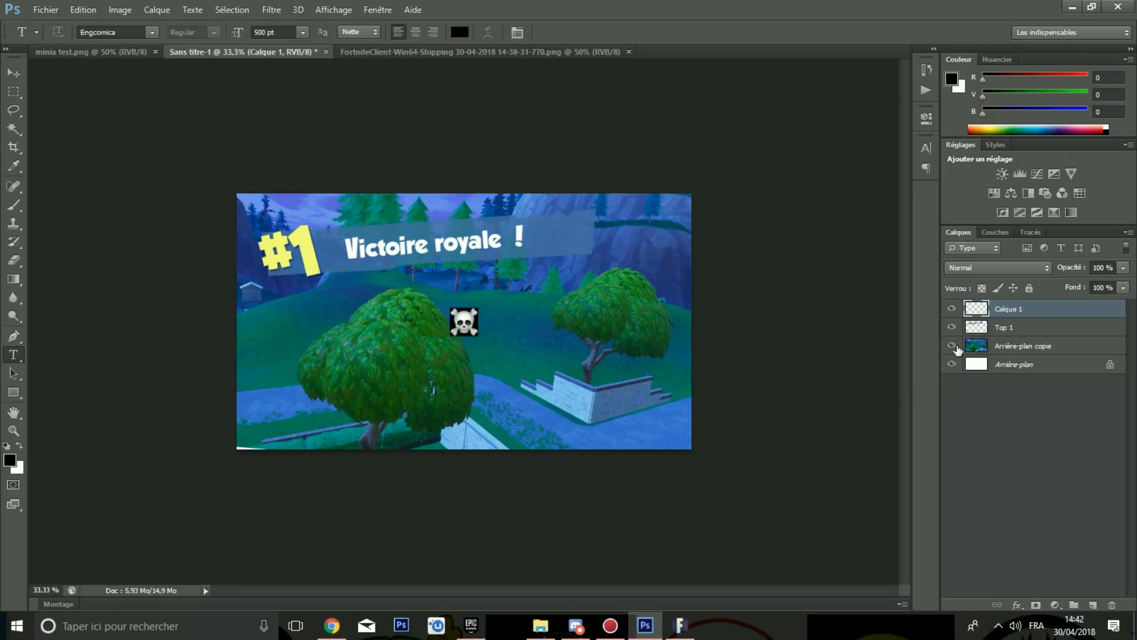
key("ctrl+z")
Step: Copy the large pirate skull emoji image and paste it into the thumbnail as a new layer
left_click(331, 625)
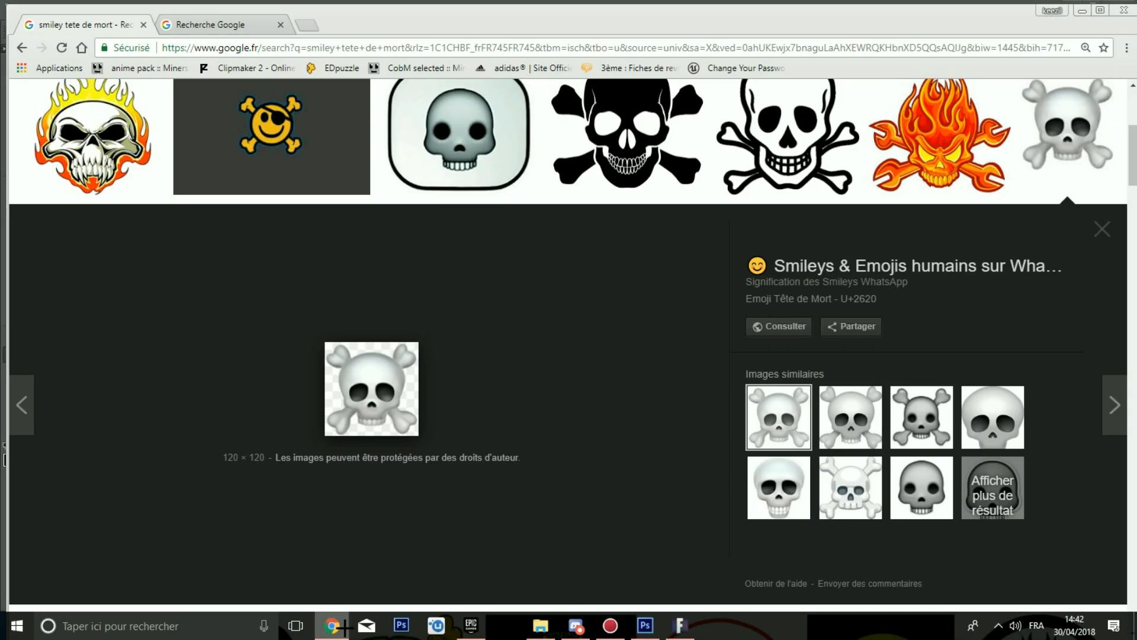
left_click(860, 419)
right_click(421, 472)
left_click(429, 339)
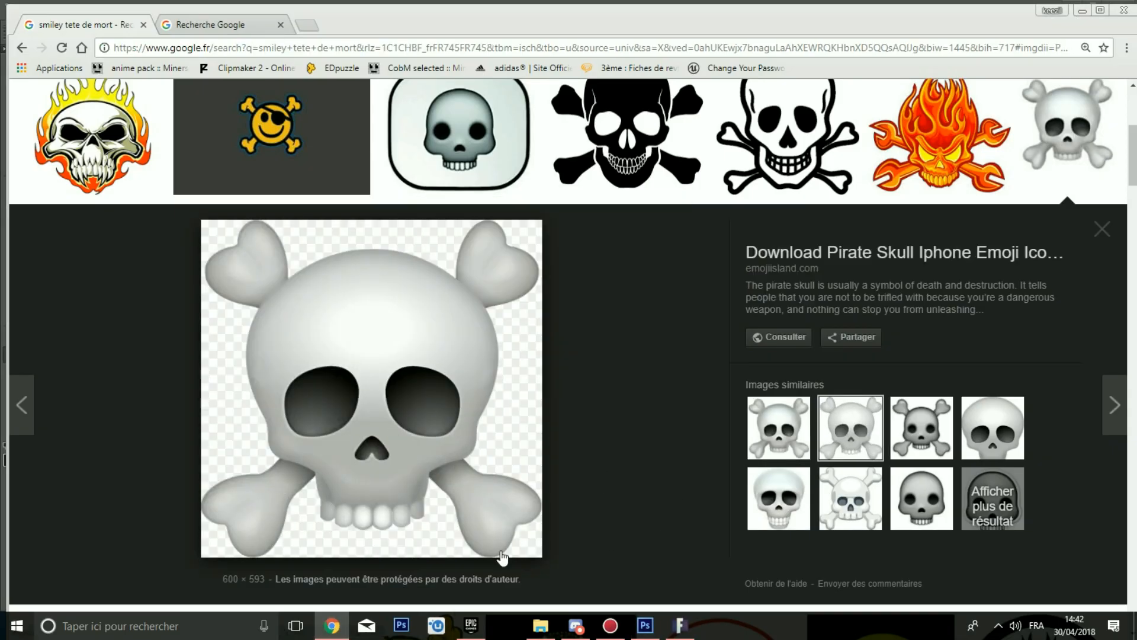
left_click(645, 625)
key("ctrl+v")
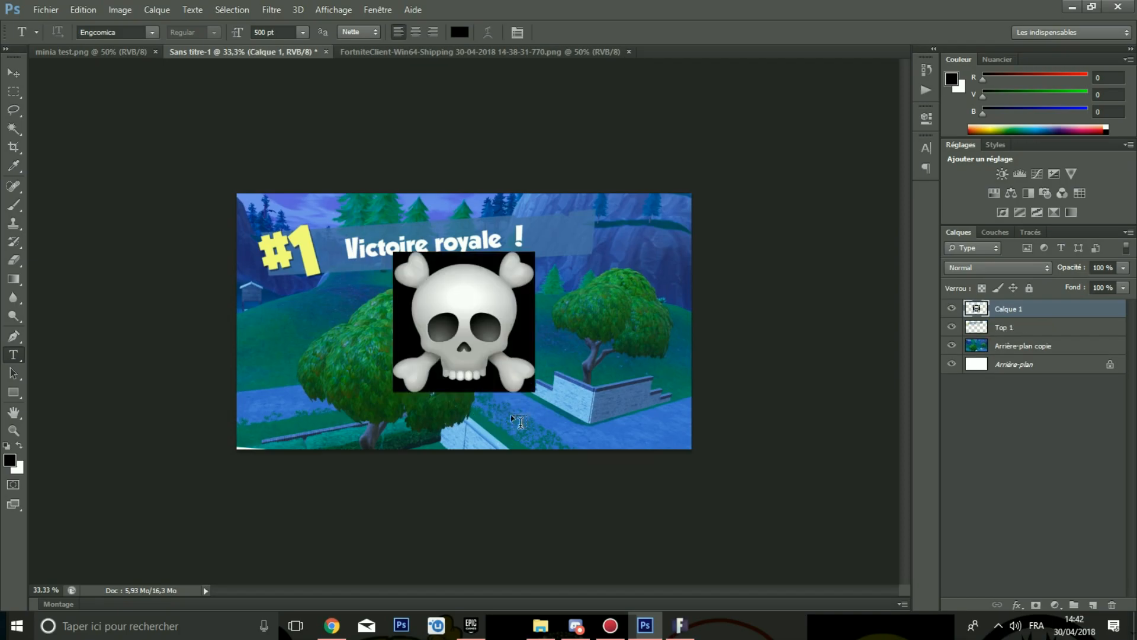
key("ctrl+plus")
key("ctrl+plus")
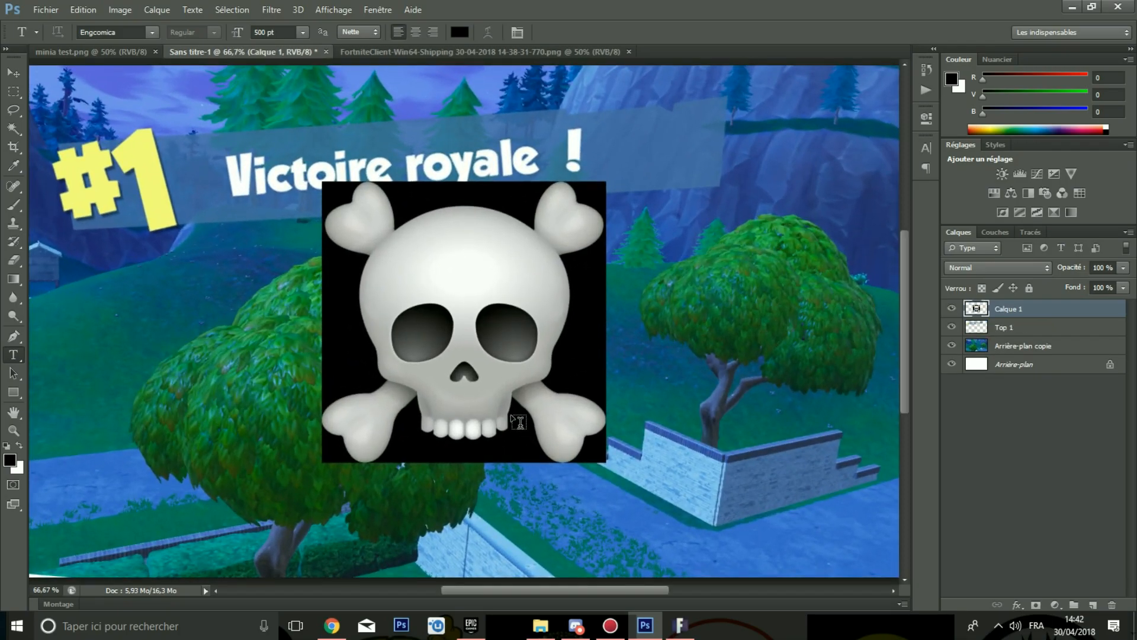
Step: Select the black background around the skull emoji with the Magic Wand and delete it
key("ctrl+plus")
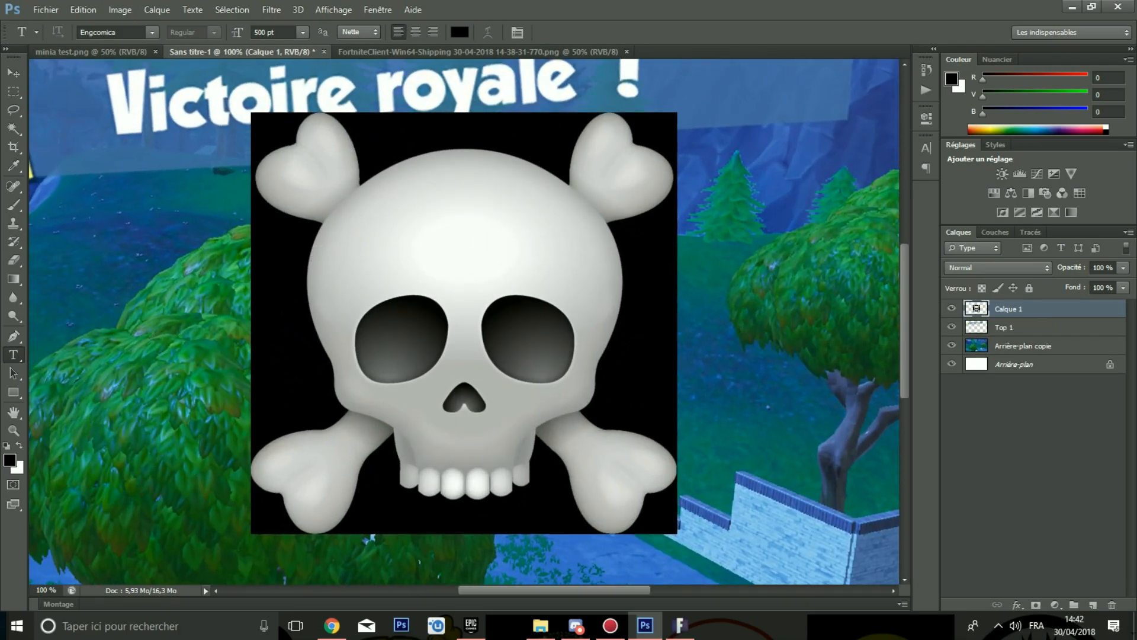
left_click(14, 129)
left_click(269, 137)
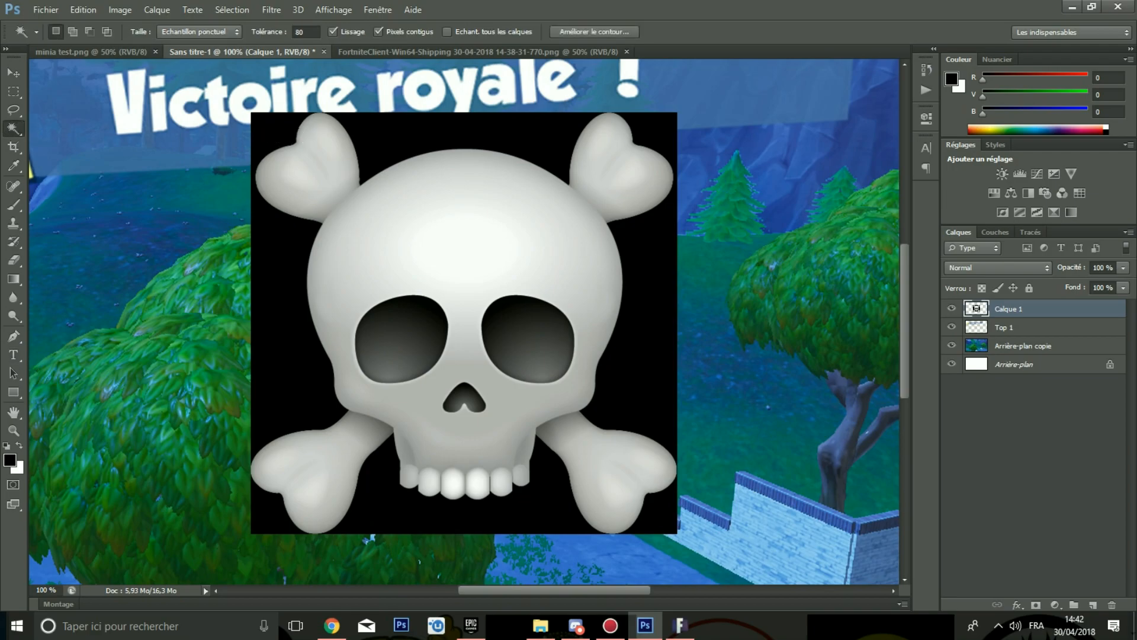
left_click(385, 500)
left_click(266, 517)
left_click(648, 518)
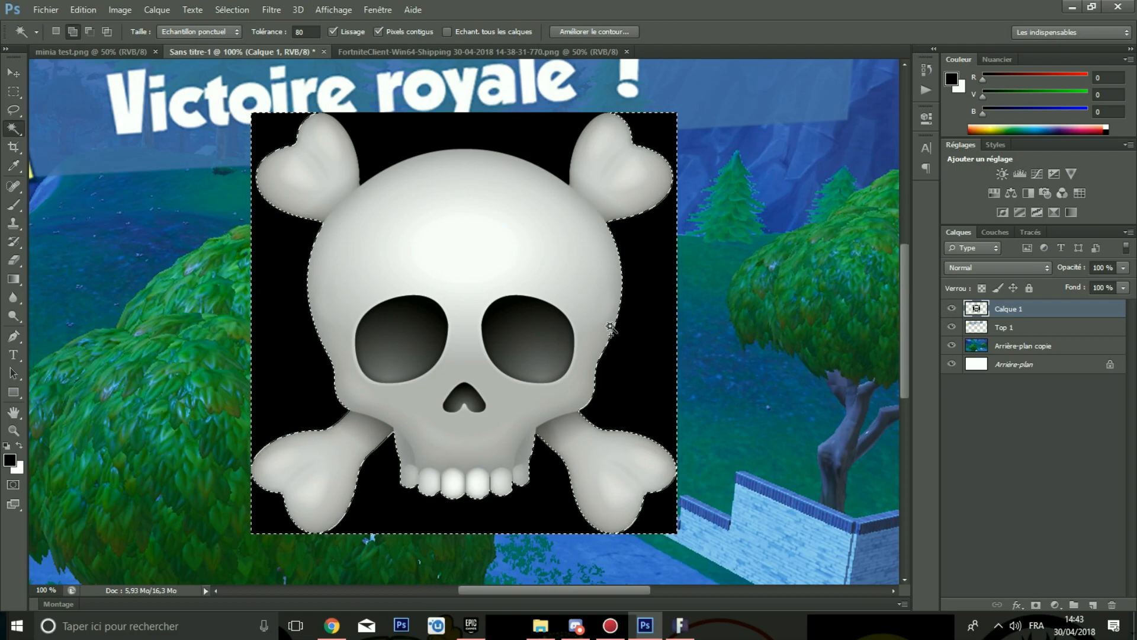
left_click(508, 166, "shift")
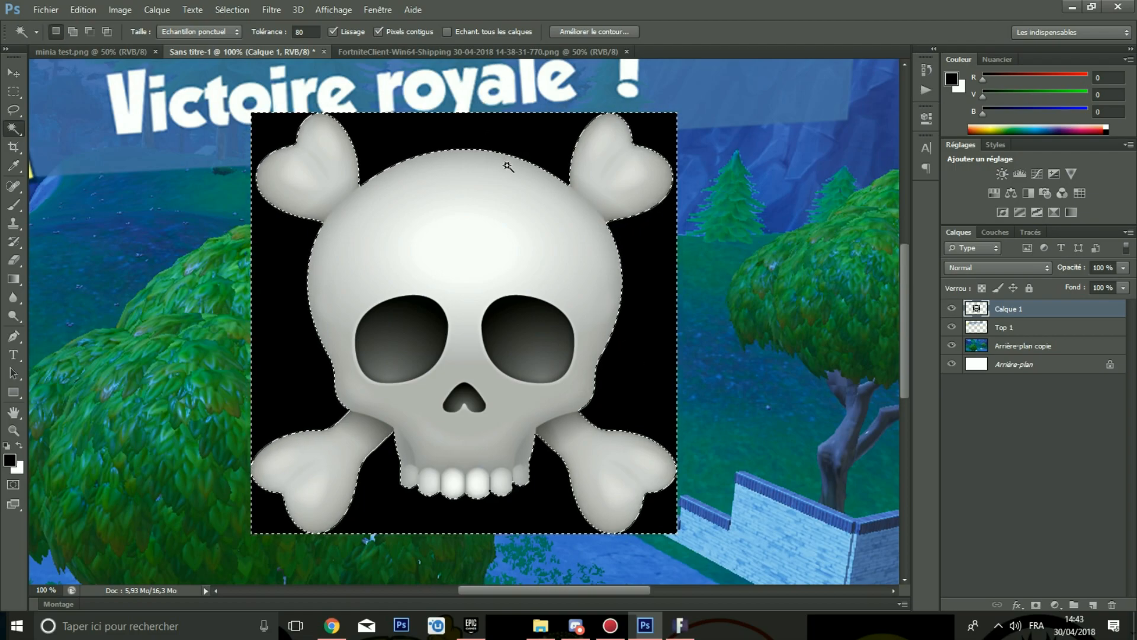
key("Delete")
key("ctrl+minus")
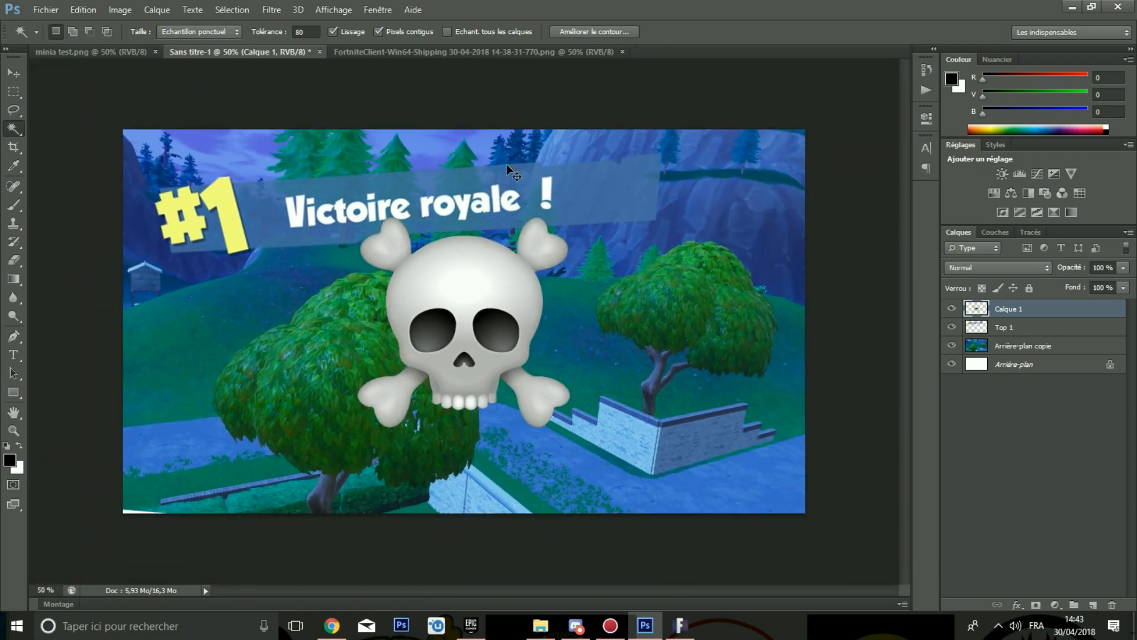
Step: Scale the skull emoji down and move it just below the Victoire royale banner
key("ctrl+t")
left_click_drag(527, 355, 405, 384)
left_click_drag(454, 239, 380, 344)
left_click_drag(361, 393, 433, 334)
mouse_move(462, 249)
left_mouse_down()
mouse_move(452, 238)
mouse_move(455, 255)
left_mouse_up()
key("Return")
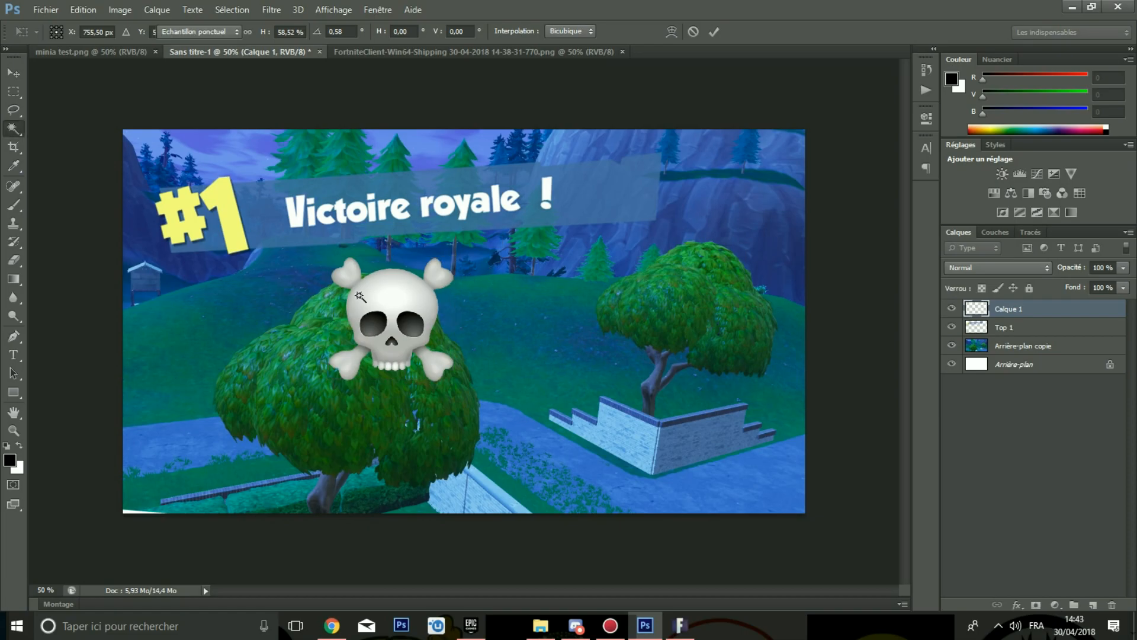
Step: Add a text layer reading 23 on the left side of the thumbnail
key("w")
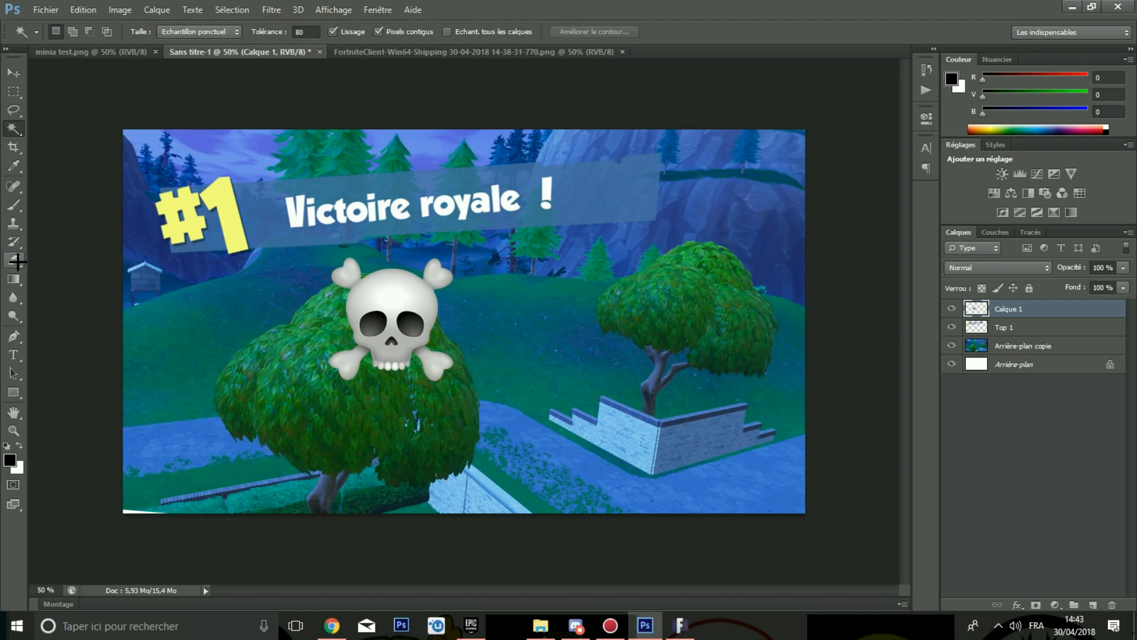
left_click(13, 354)
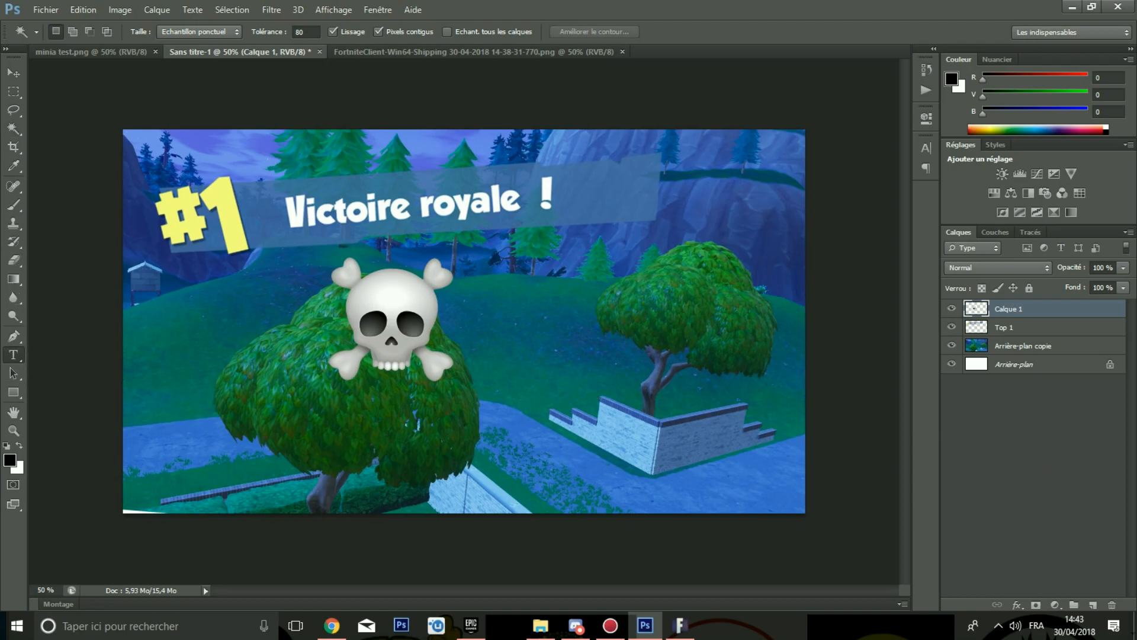
left_click(149, 323)
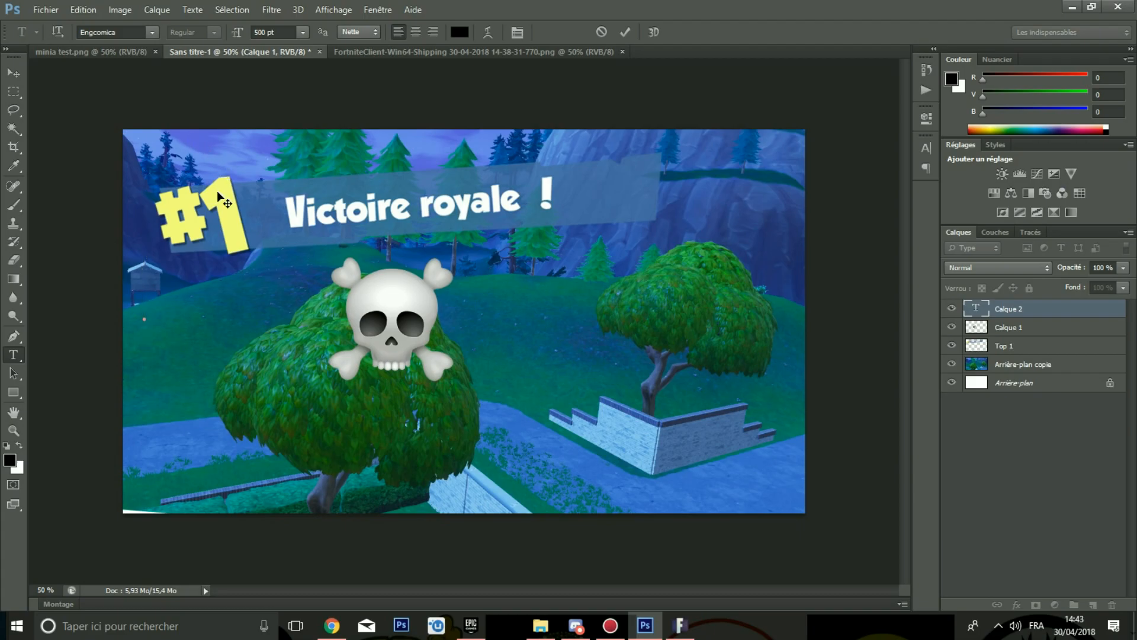
type("23")
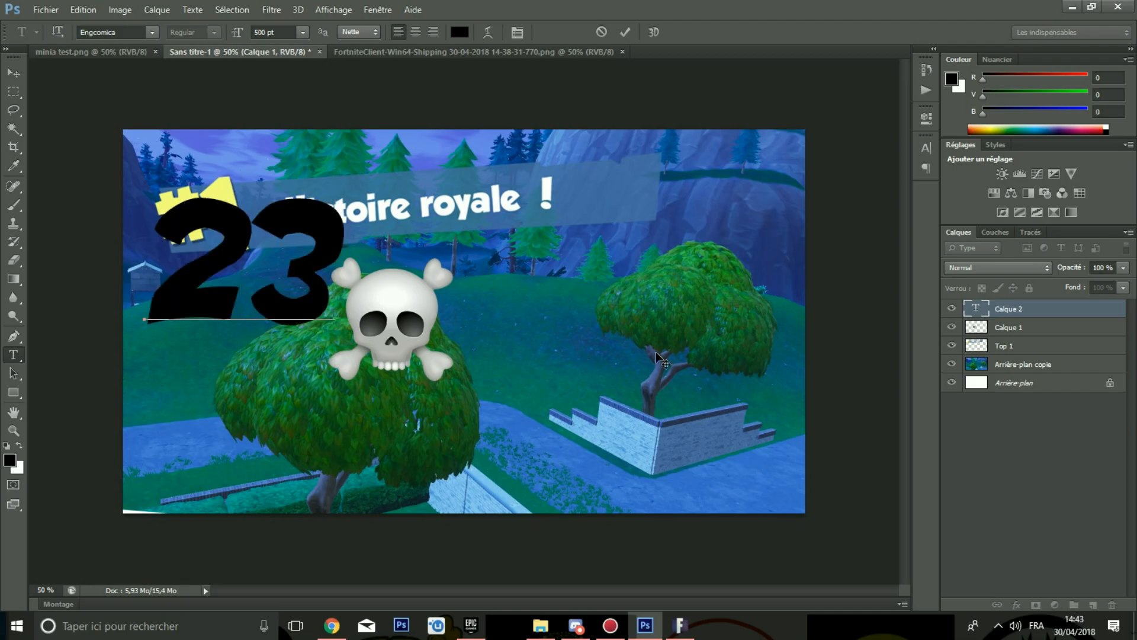
left_click(1000, 327)
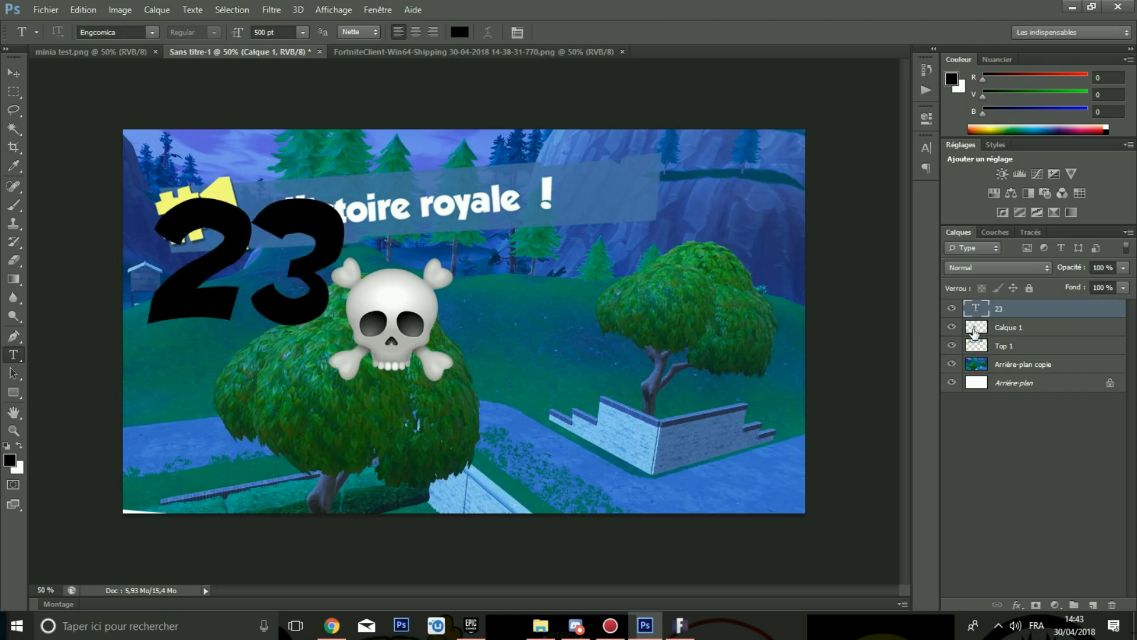
Step: Shrink the 23 text and place it left of the skull under the #1 badge
key("ctrl+t")
left_click_drag(343, 171, 262, 252)
left_click_drag(243, 350, 283, 386)
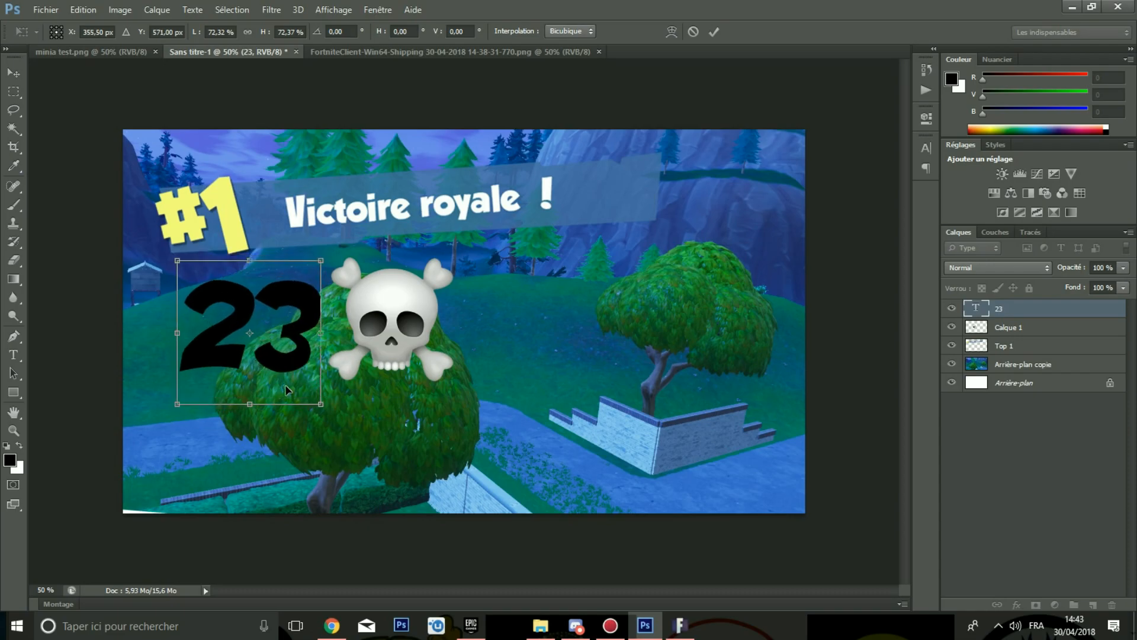
key("Return")
Step: Open the 23 layer's blending options and enable a Gradient Overlay
right_click(1007, 308)
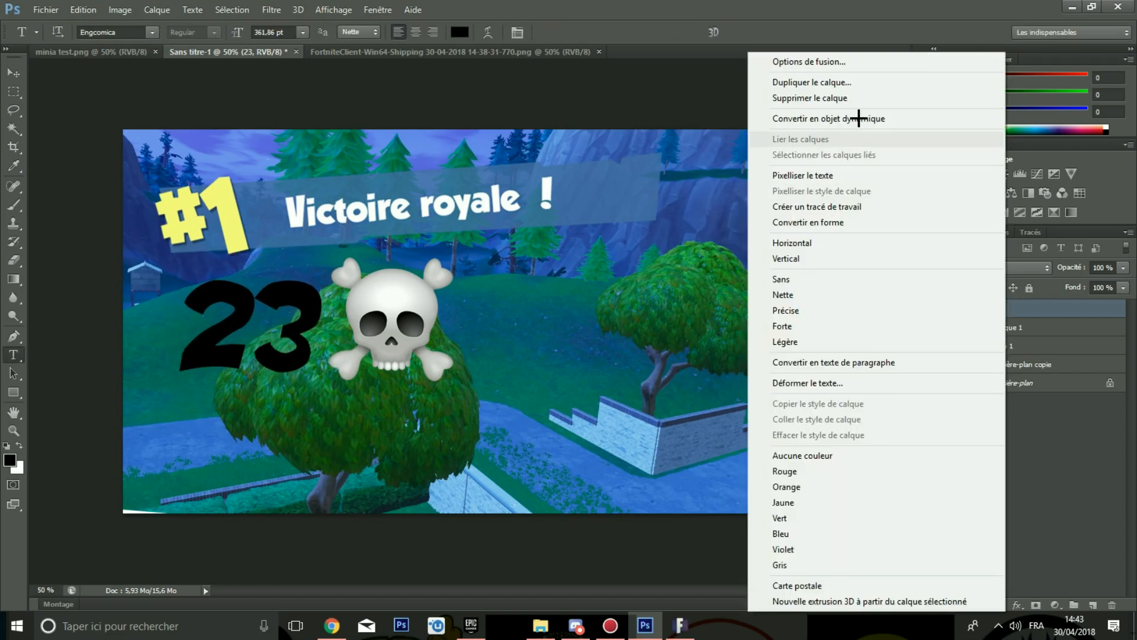
left_click(790, 59)
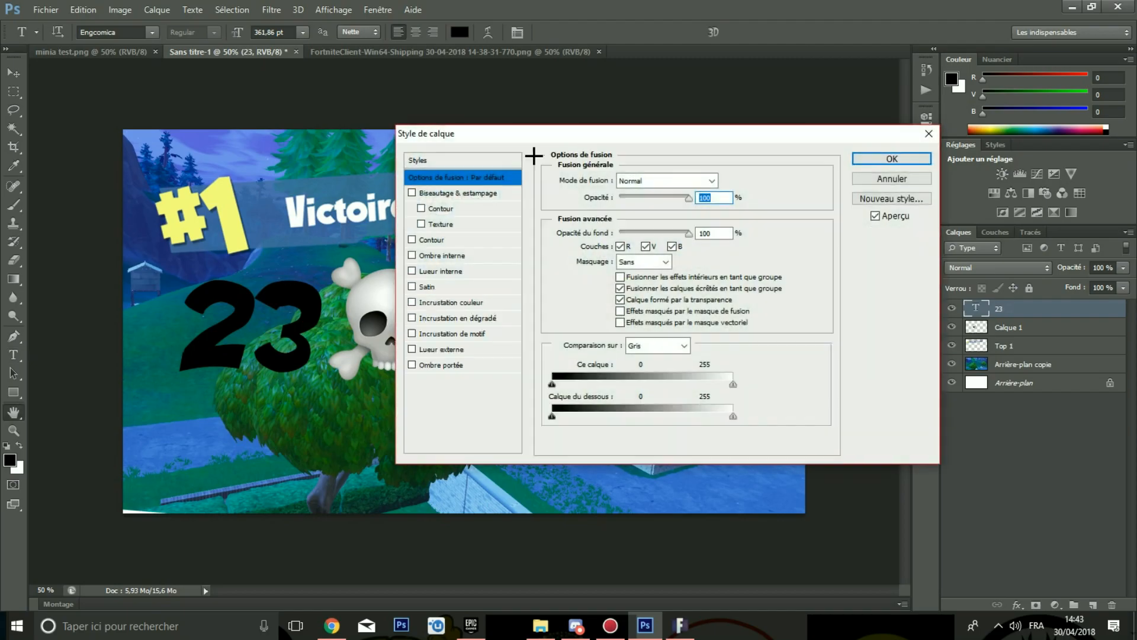
left_click_drag(501, 129, 755, 102)
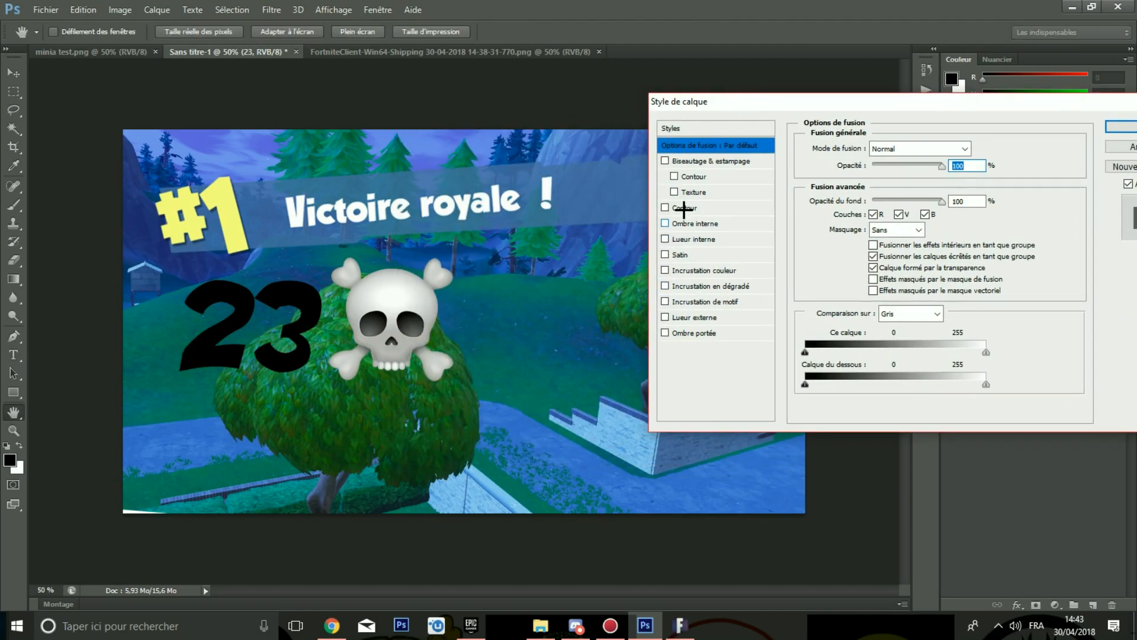
left_click(695, 285)
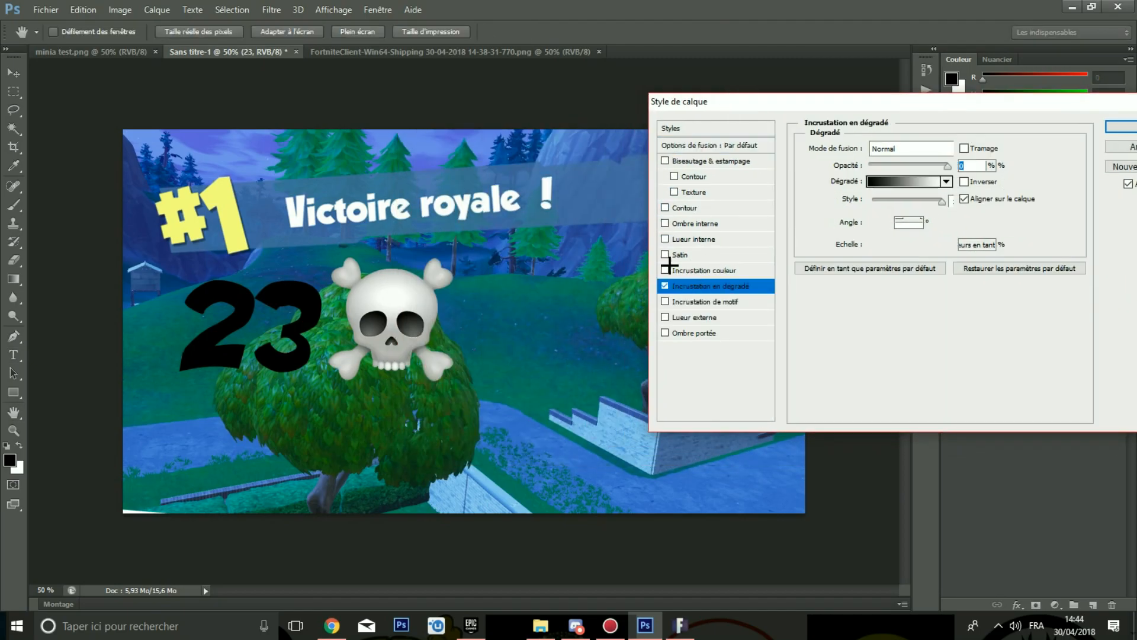
left_click(947, 182)
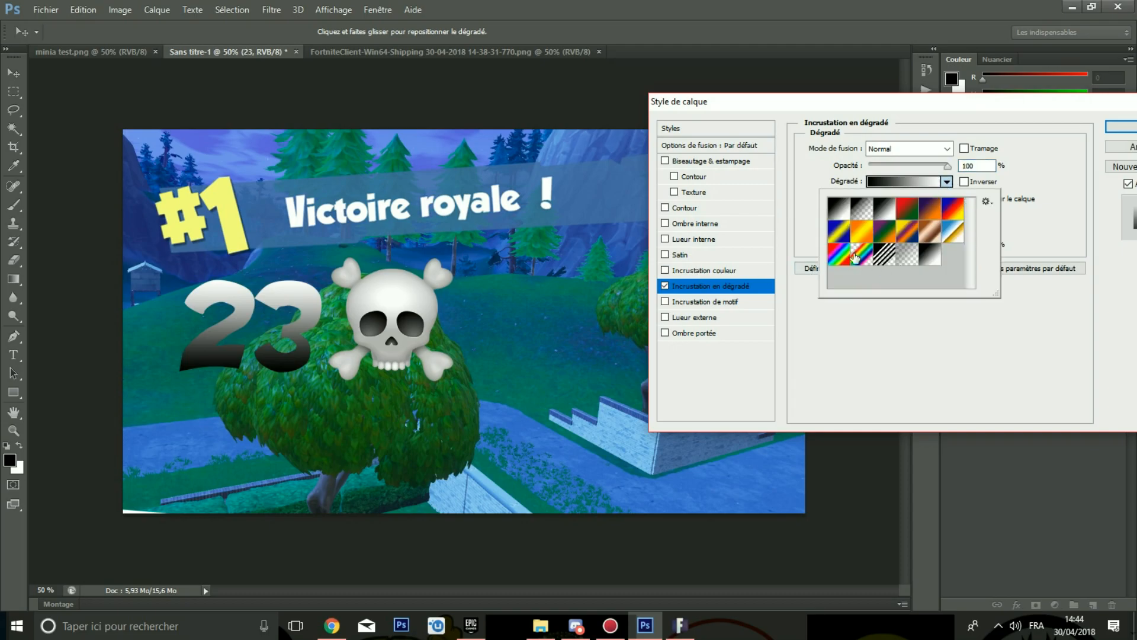
left_click(896, 300)
Step: In the gradient editor, set the left colour stop of the gradient to cyan
left_click(899, 182)
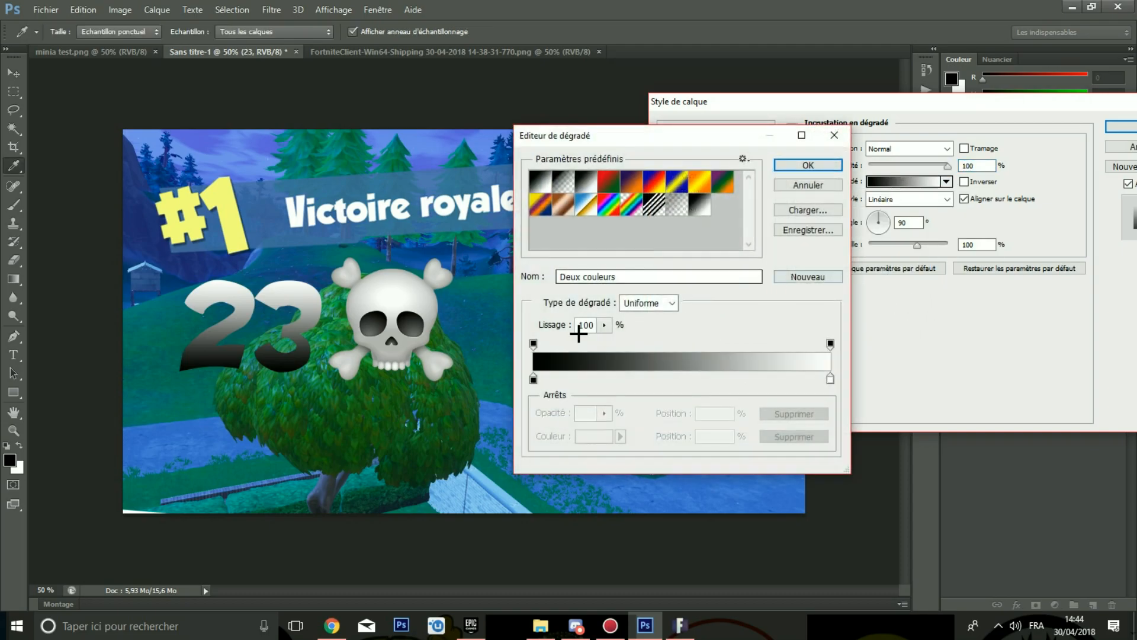
left_click(534, 379)
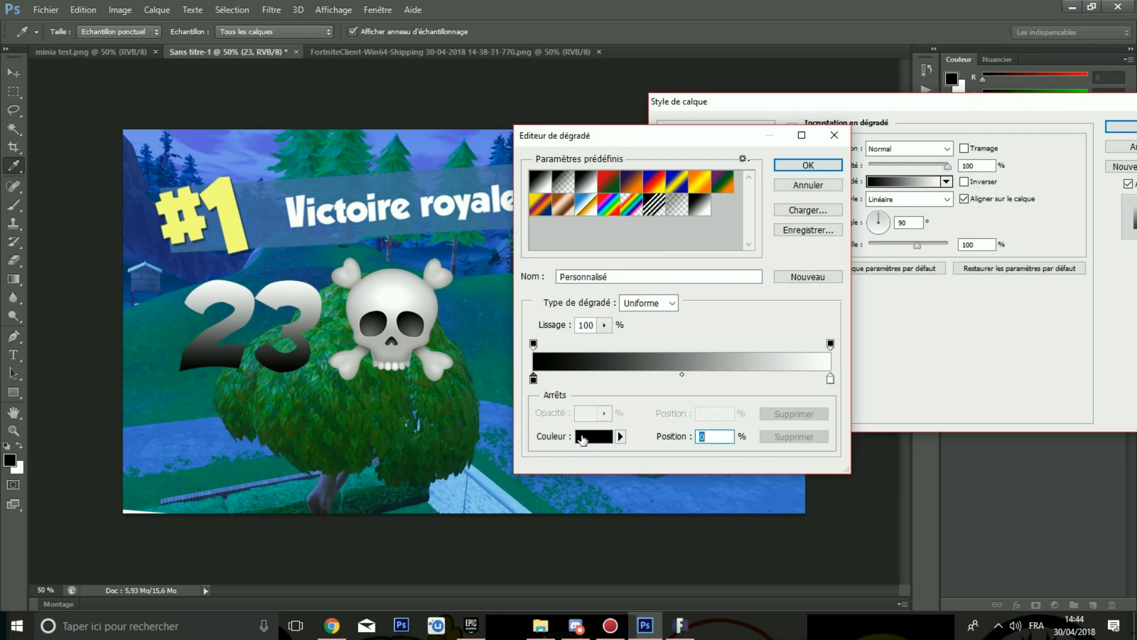
left_click(582, 437)
left_click(671, 296)
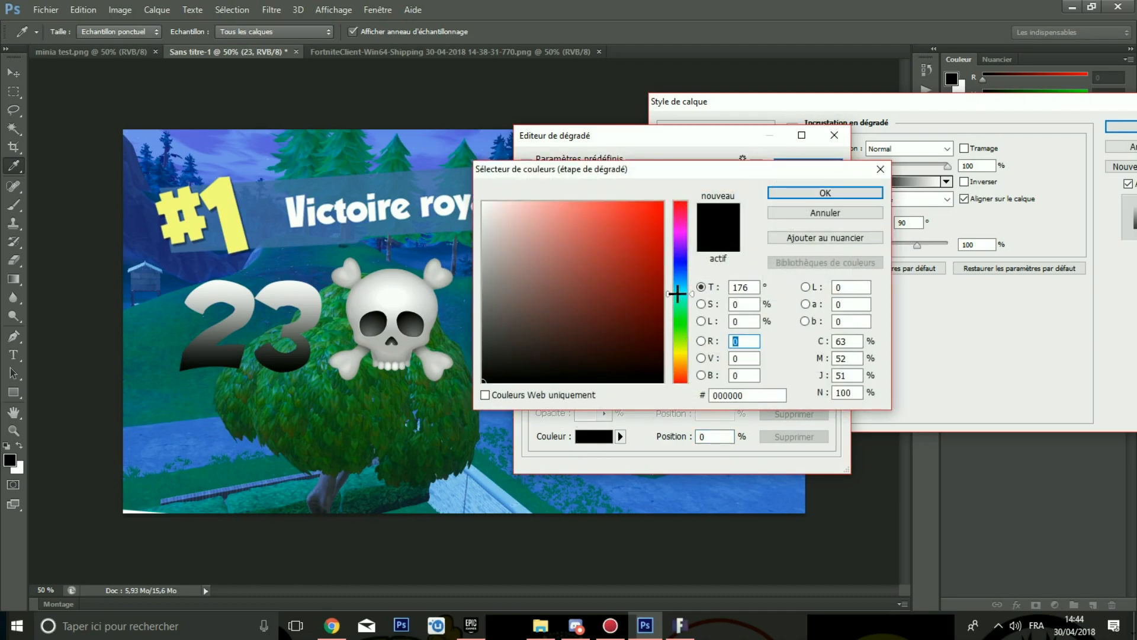
left_click_drag(626, 279, 788, 183)
left_click(798, 191)
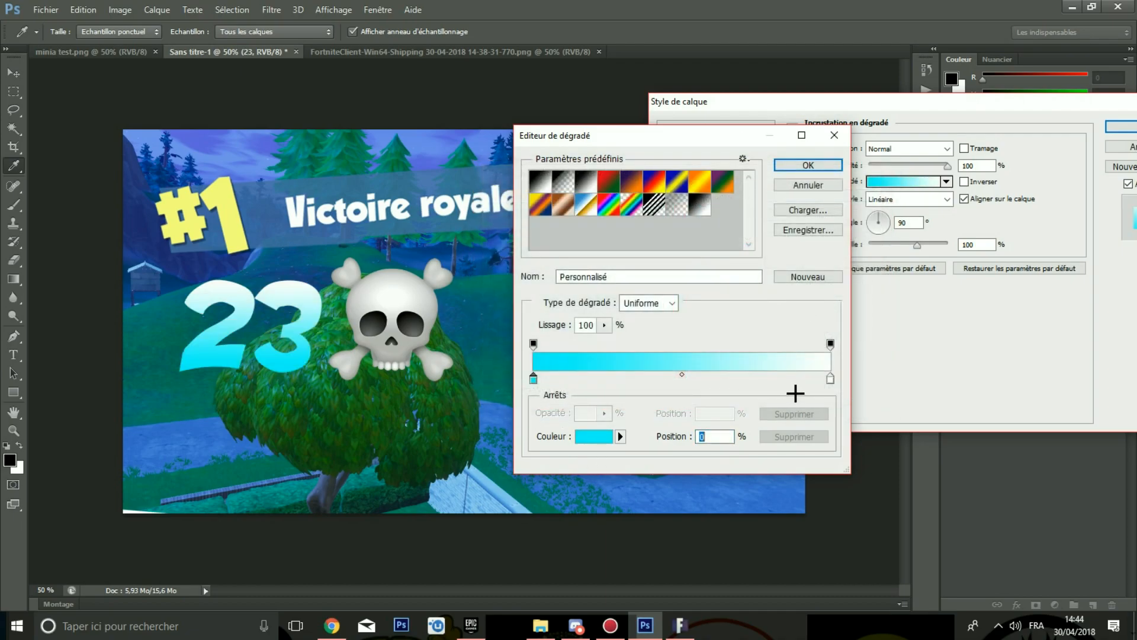
Step: Set the right colour stop to blue 008aff and confirm the gradient
left_click(830, 378)
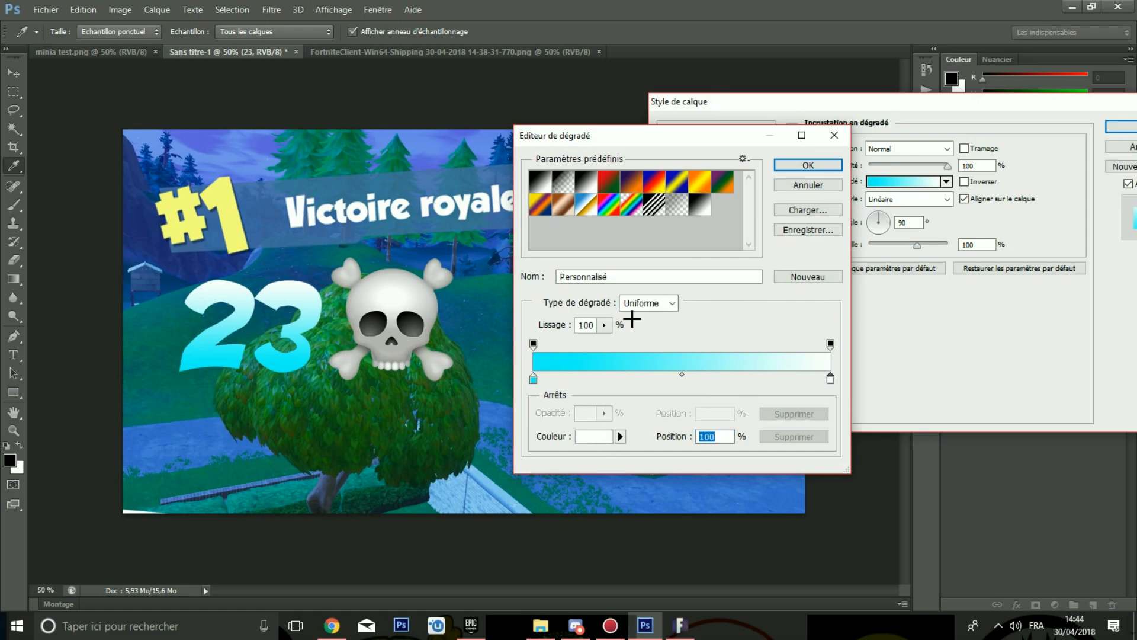
left_click_drag(677, 304, 679, 278)
left_click(663, 202)
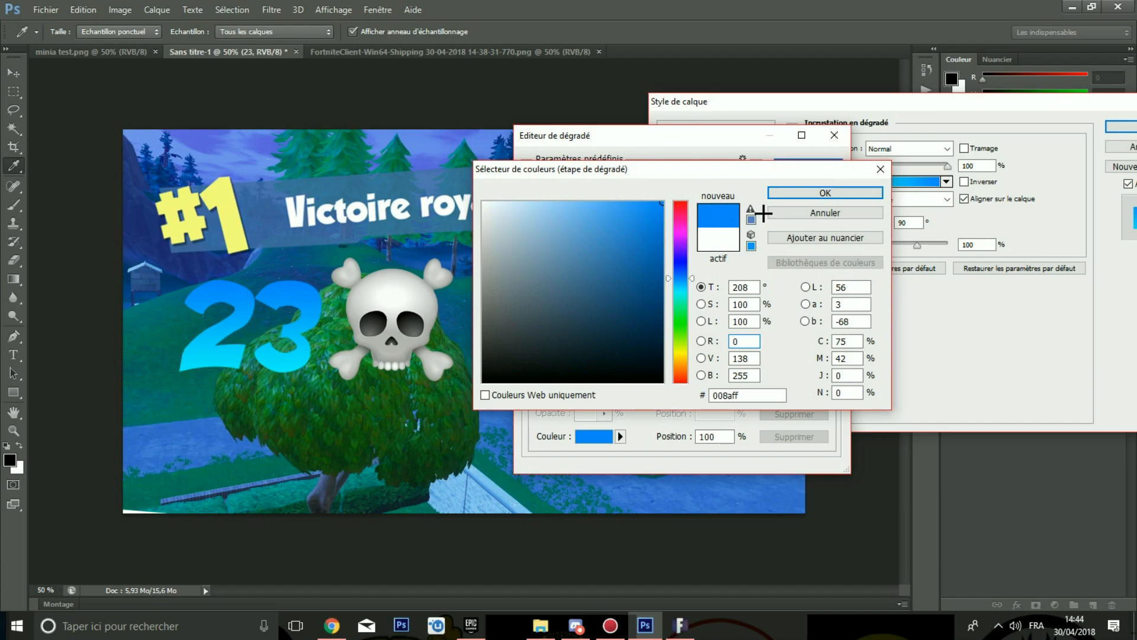
left_click(794, 192)
left_click(797, 160)
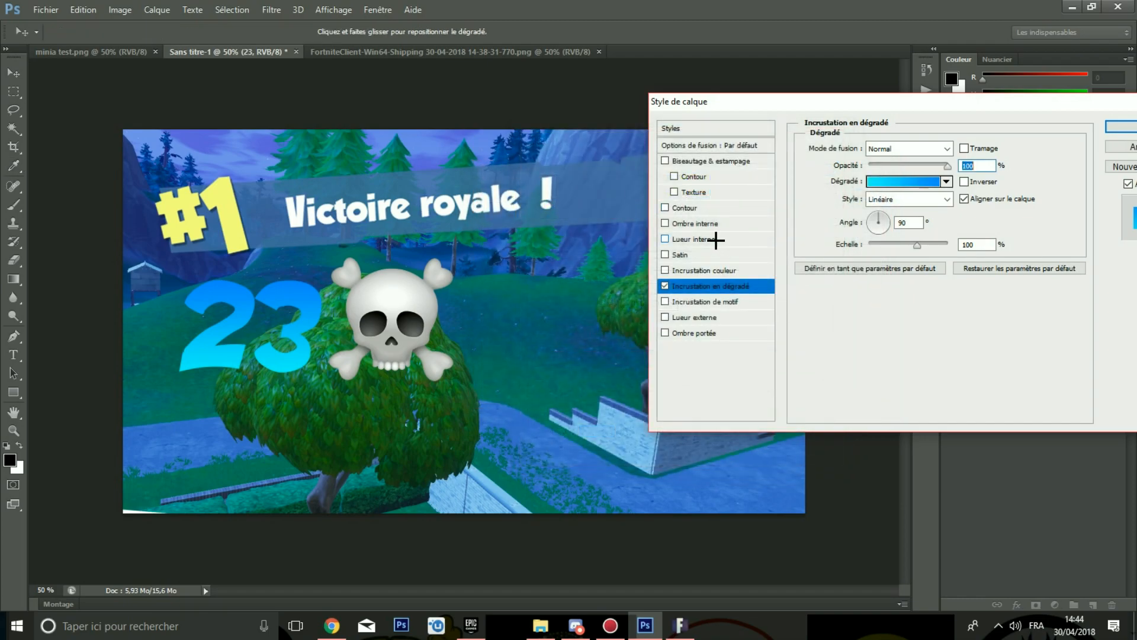
Step: Add a black outside Stroke of 20 px to the 23 text
left_click(683, 206)
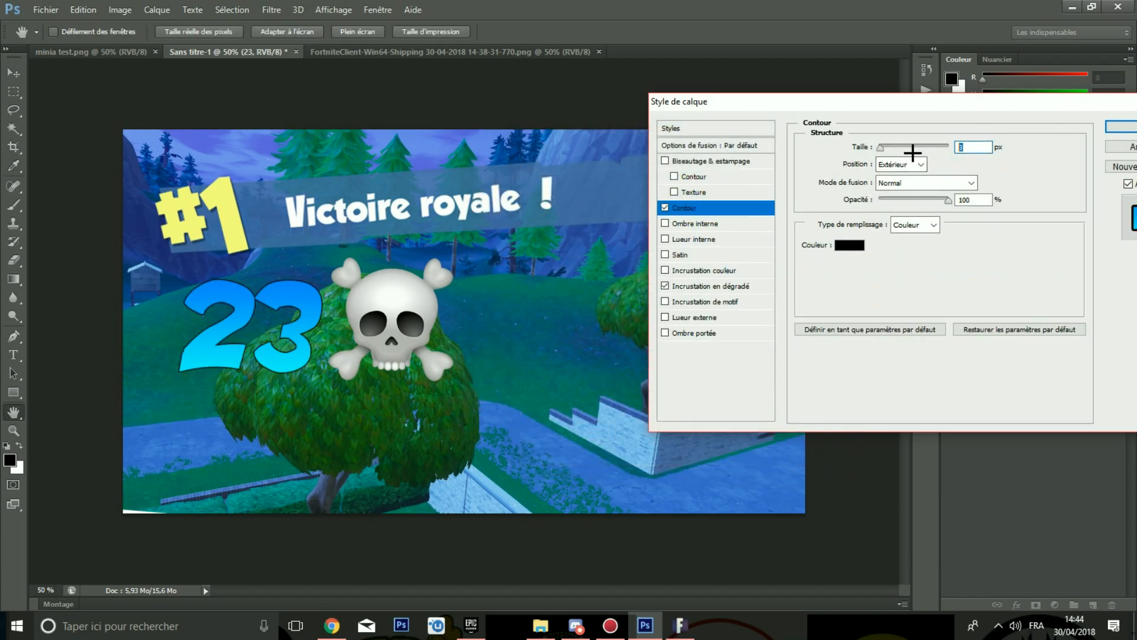
type("15")
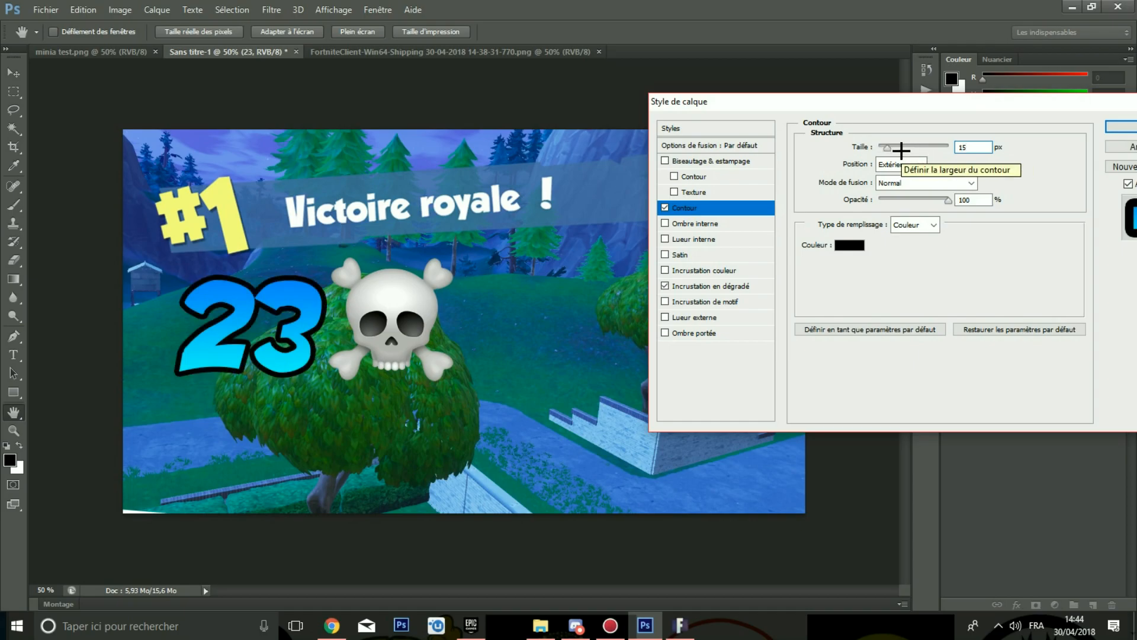
key("BackSpace")
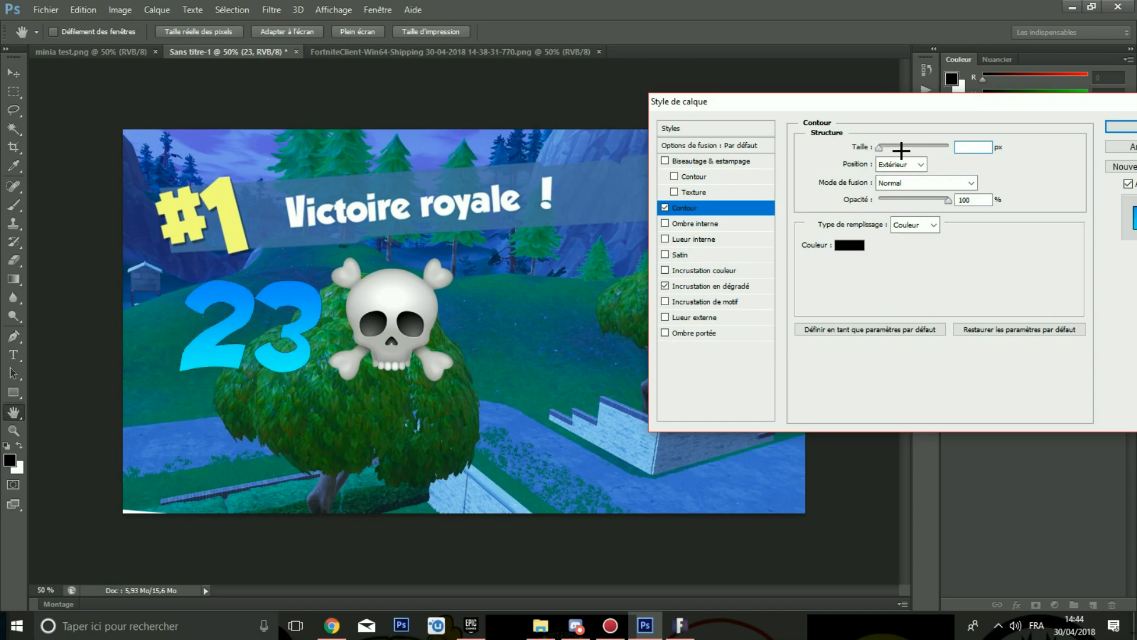
type("20")
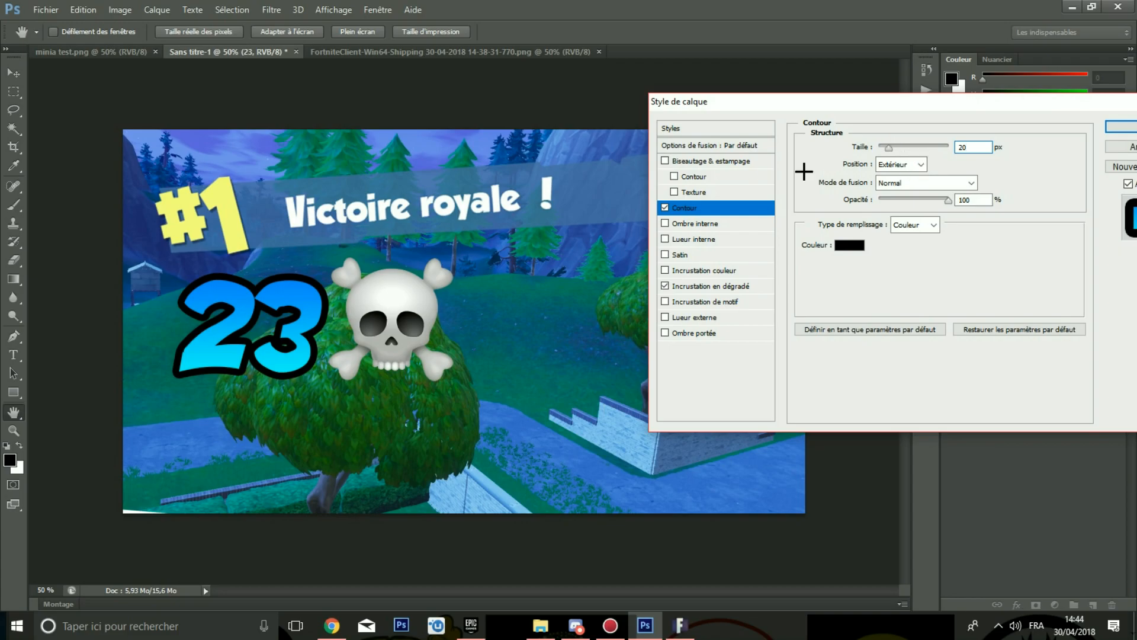
Step: Add an Inner Shadow with 0 px distance and size 258 px, then try to apply the layer style
left_click(685, 224)
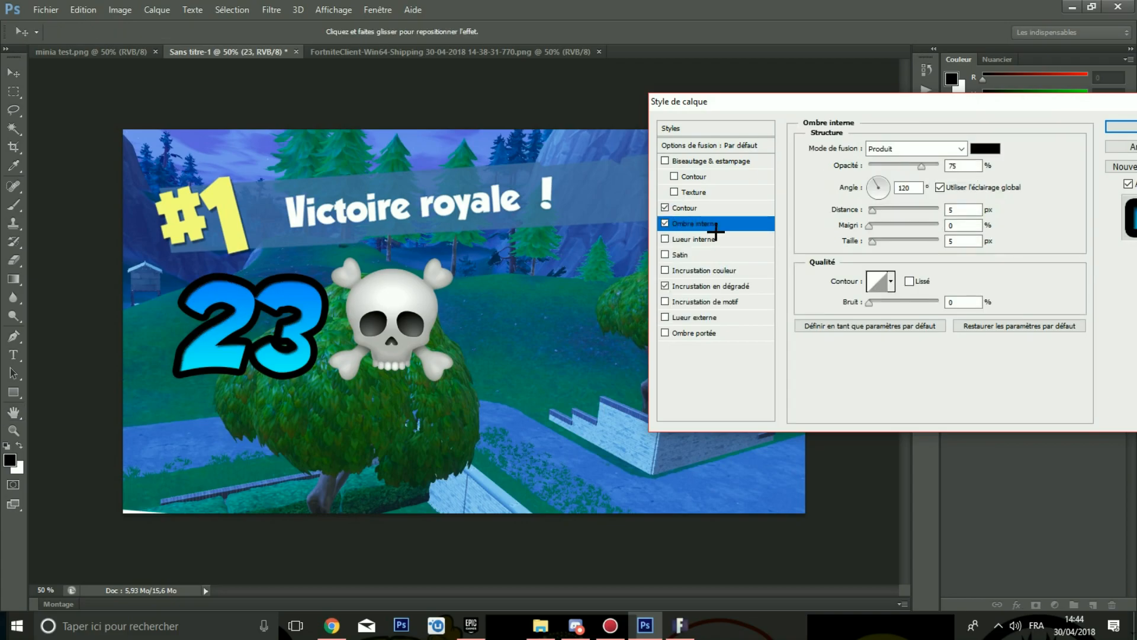
left_click_drag(868, 211, 856, 211)
key("Tab")
key("Tab")
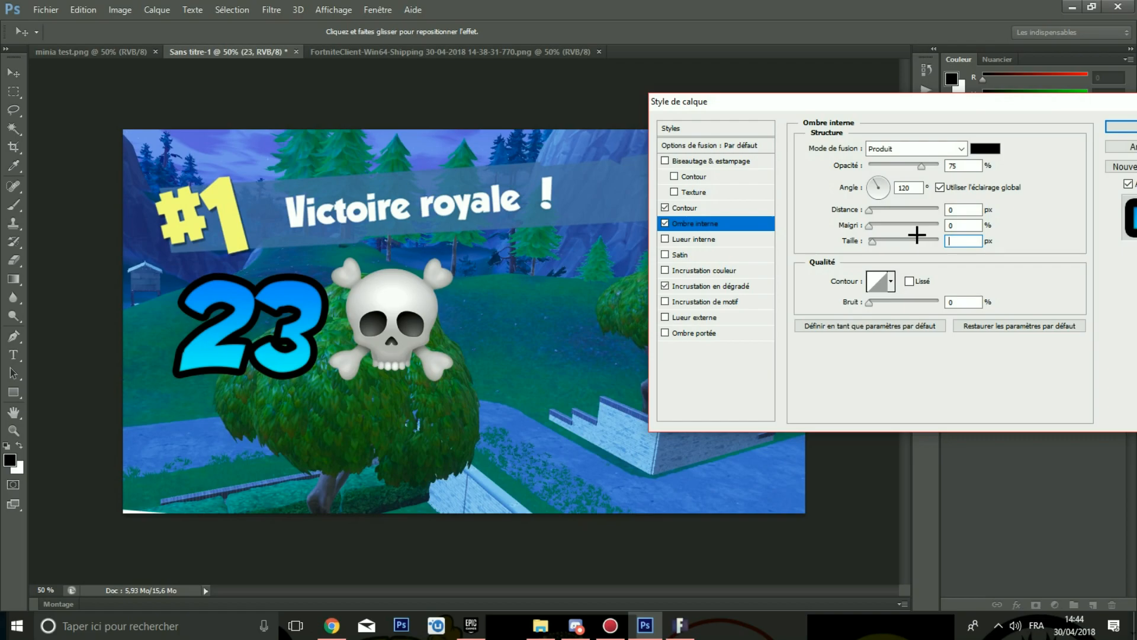
type("20")
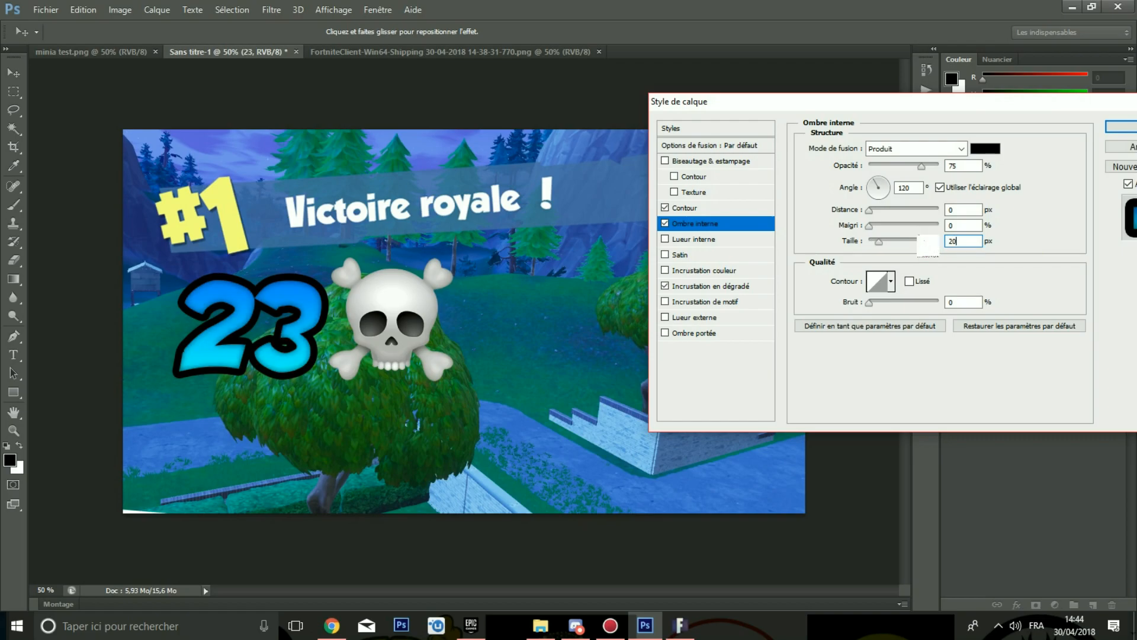
key("BackSpace")
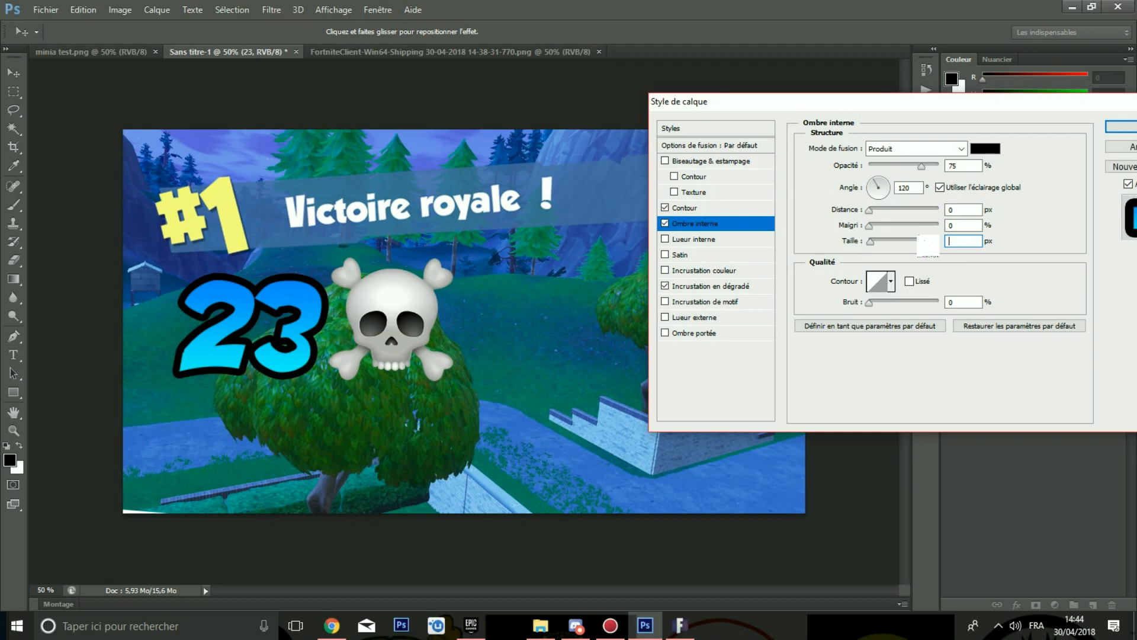
type("58")
left_click_drag(749, 103, 571, 246)
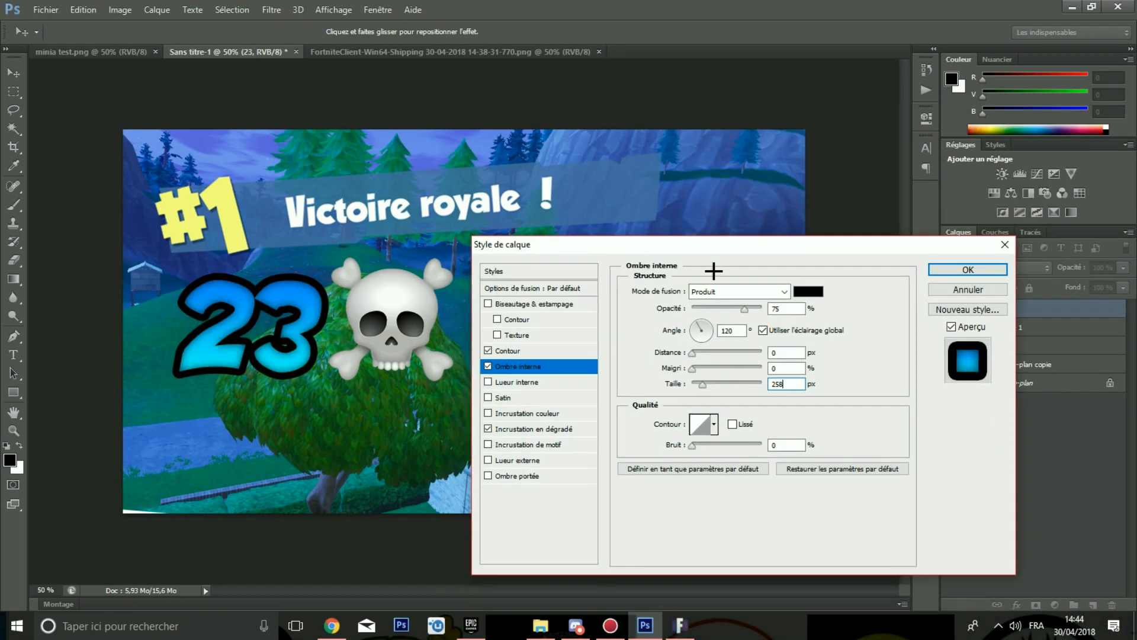
left_click(958, 267)
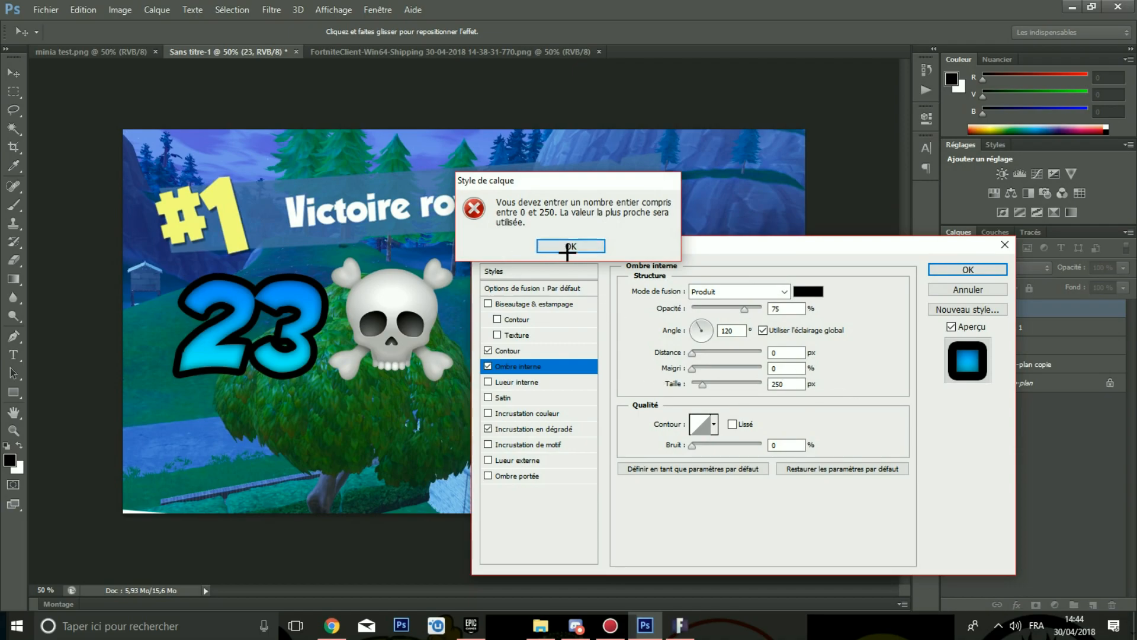
left_click(567, 250)
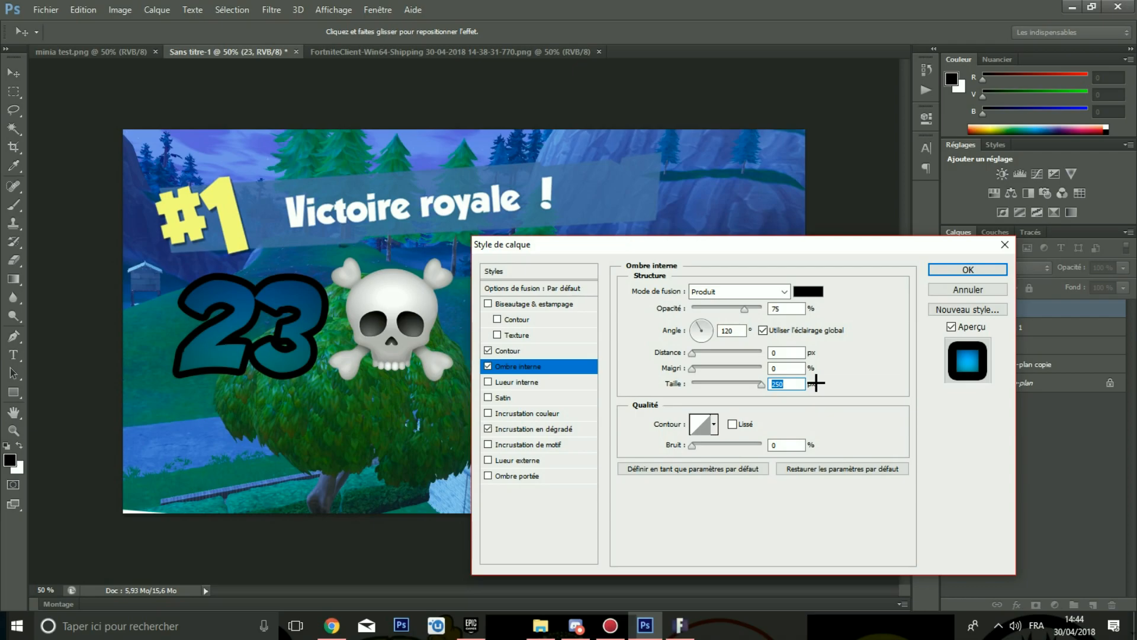
Step: Set the inner shadow size to 25 px and apply the layer style to the 23 text
type("25")
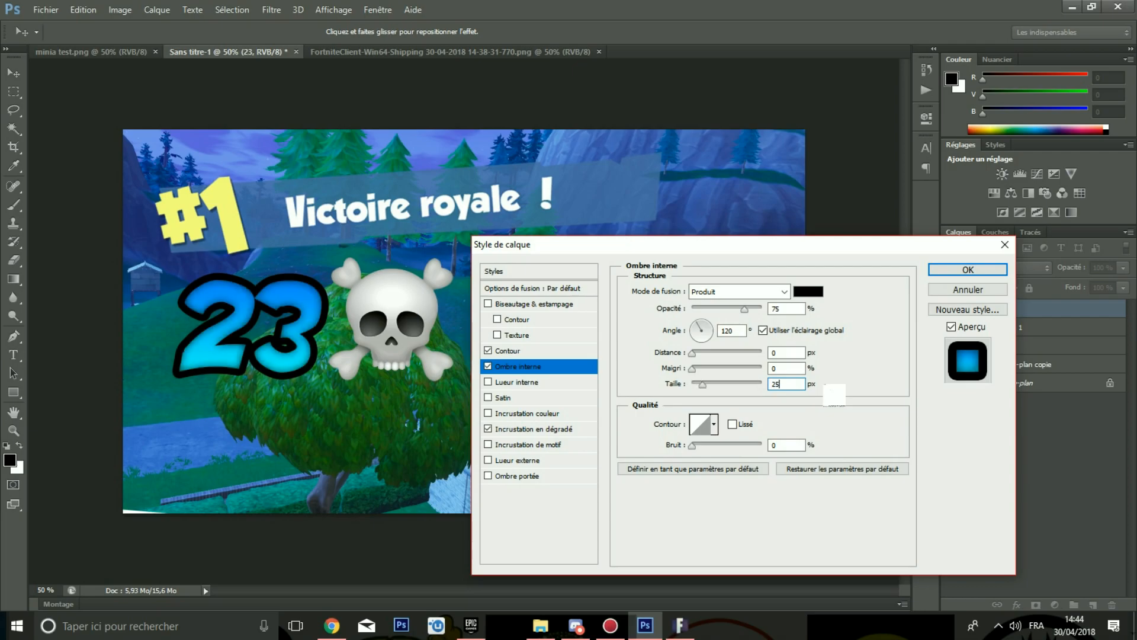
left_click(966, 270)
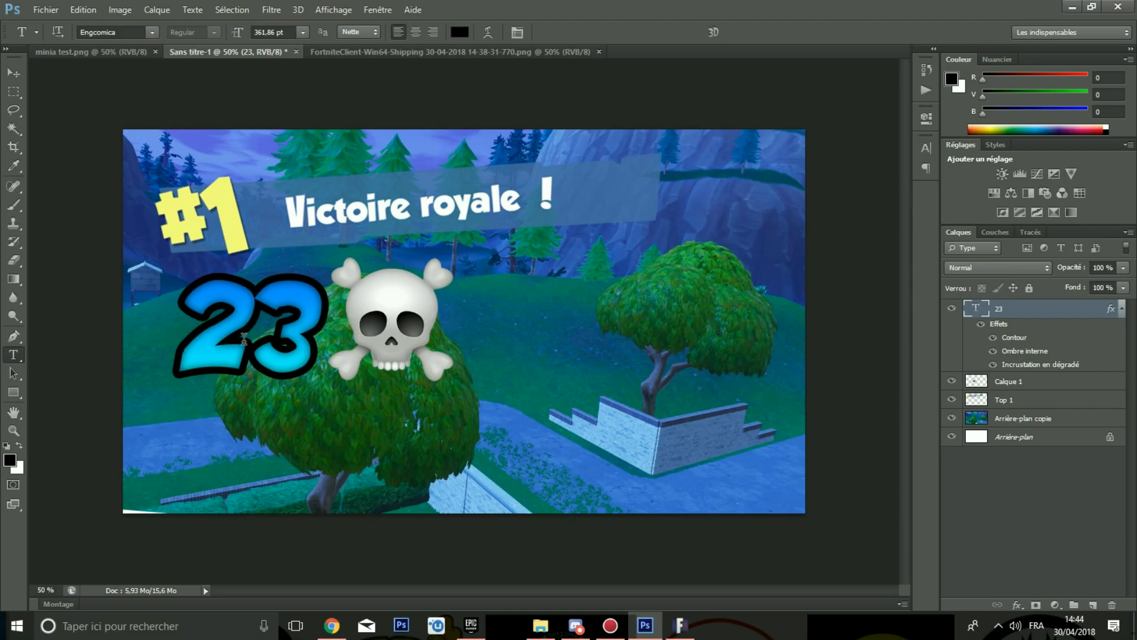
Step: Free-transform the 23 and skull, tilting and enlarging them into a new position
left_click(1029, 383)
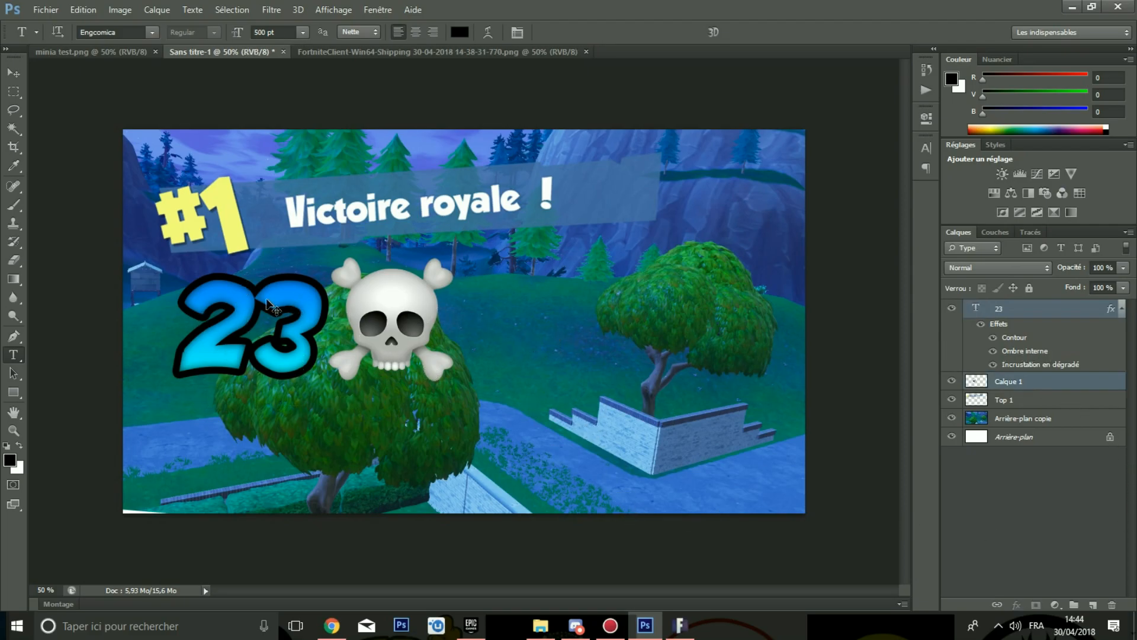
key("ctrl+t")
left_click_drag(463, 248, 454, 232)
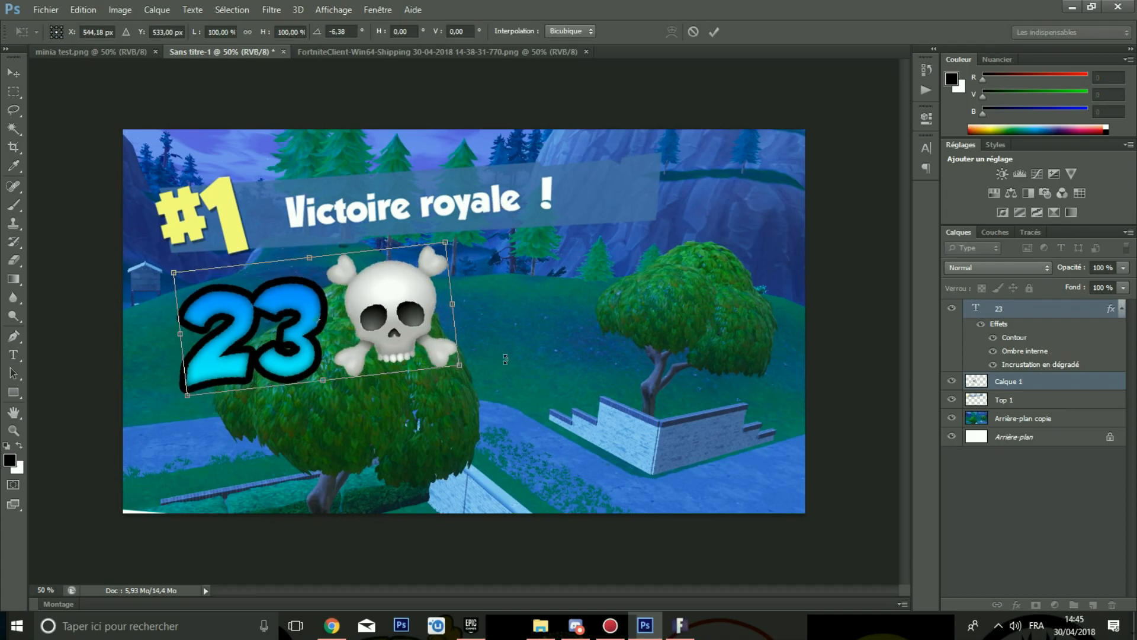
left_click_drag(459, 365, 413, 354)
key("Return")
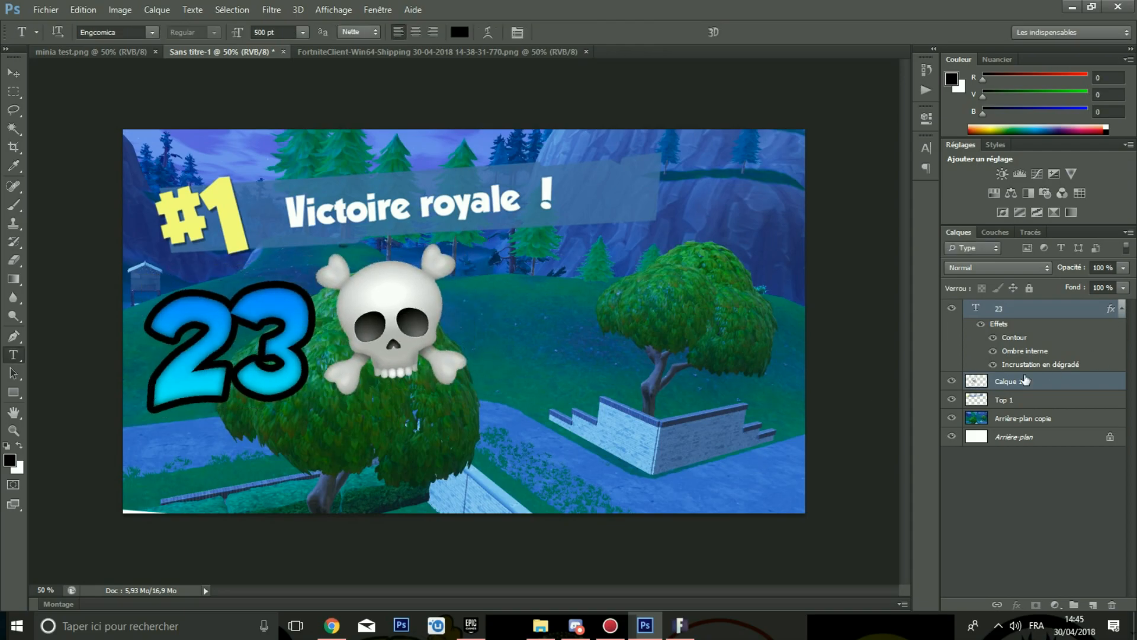
left_click(1012, 551)
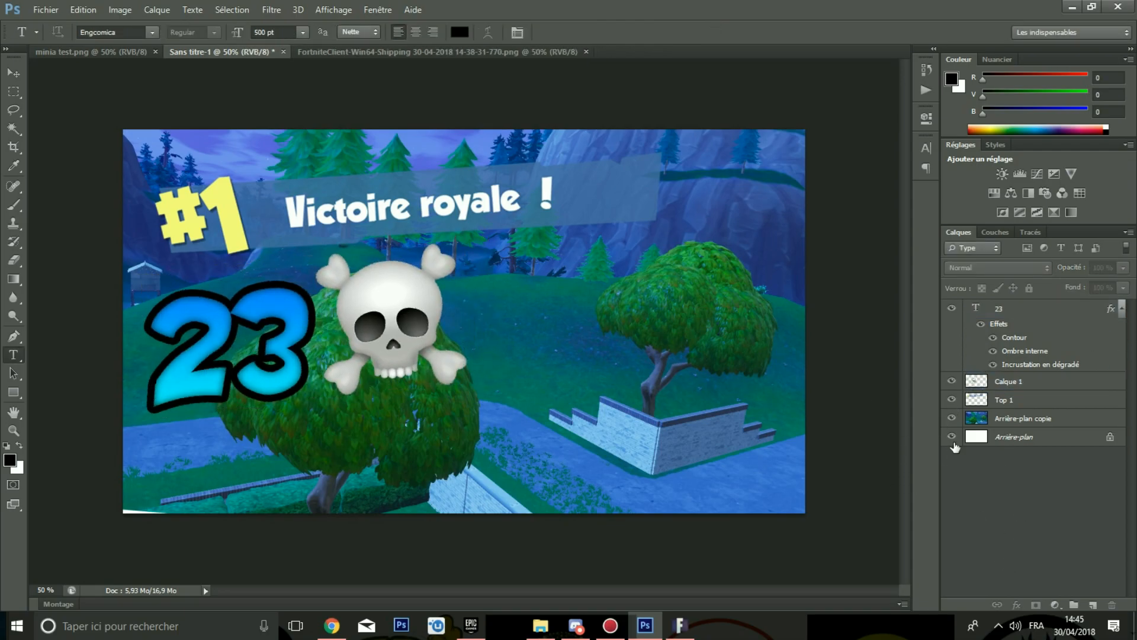
right_click(1010, 377)
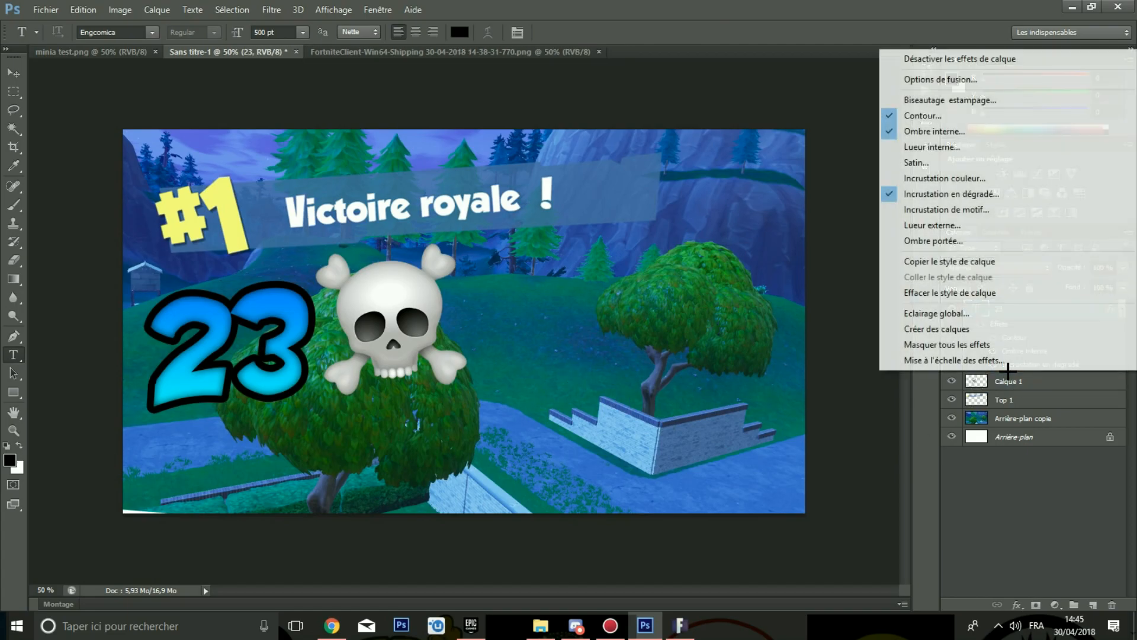
left_click(1007, 383)
right_click(1007, 383)
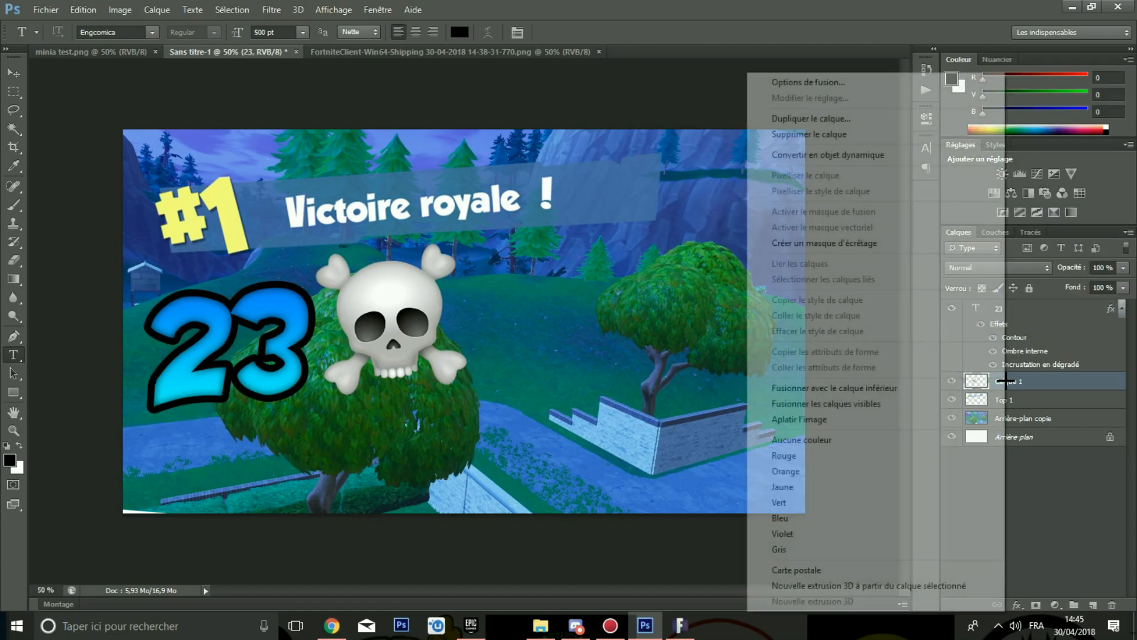
left_click(1044, 471)
left_click(952, 382)
left_click(952, 382)
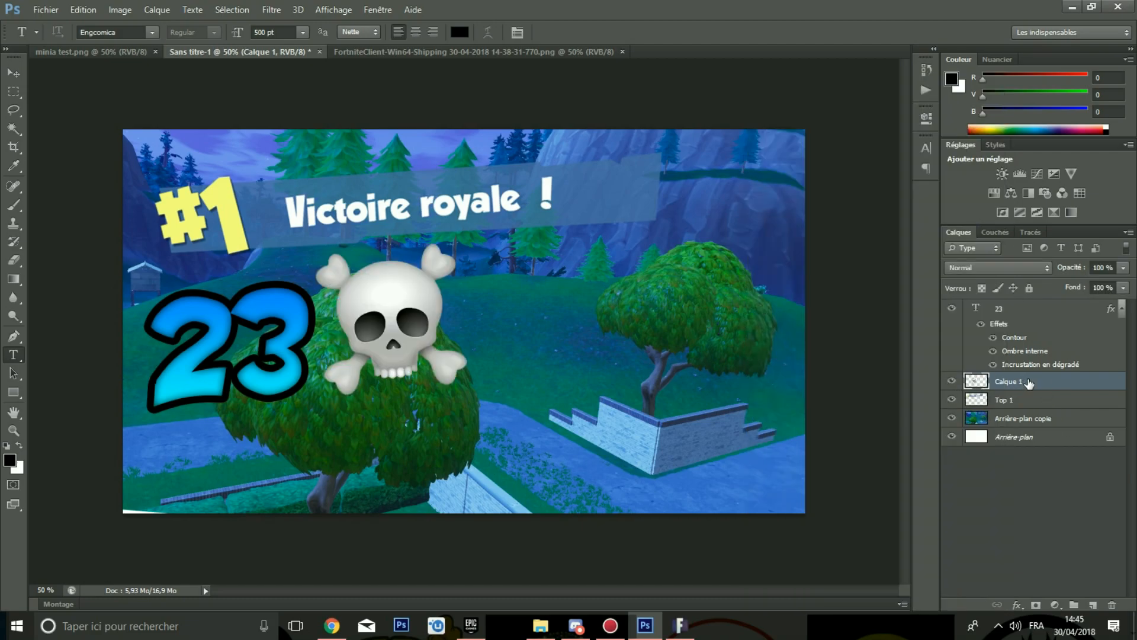
Step: Open the skull layer's blending options and add a black outside Stroke of 15 px
right_click(1029, 384)
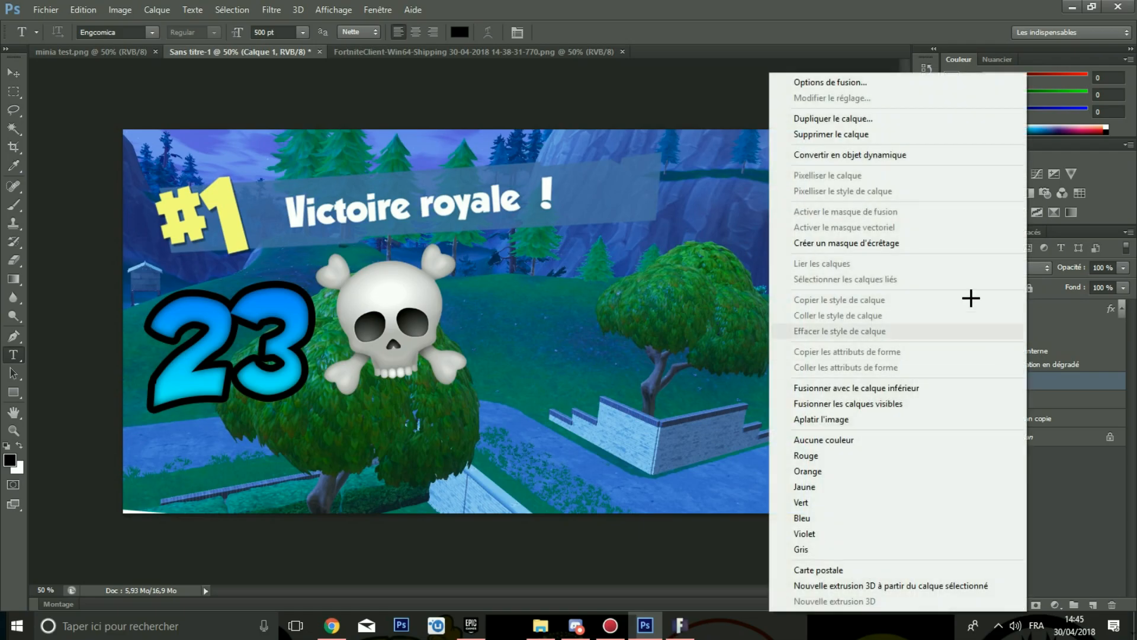
left_click(825, 80)
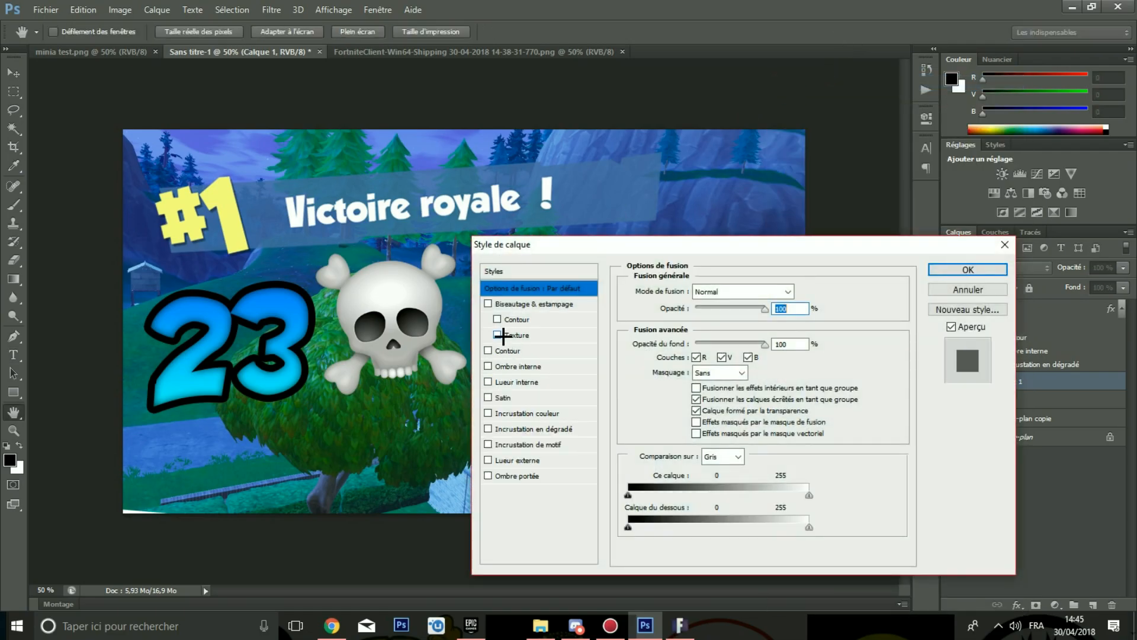
left_click(506, 350)
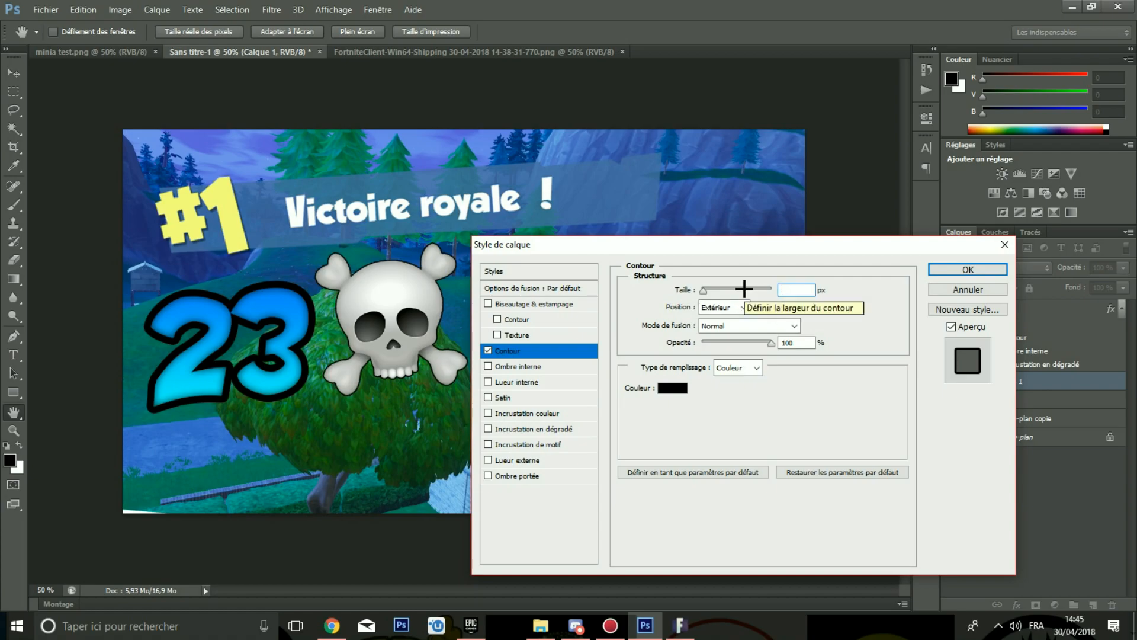
type("10")
key("BackSpace")
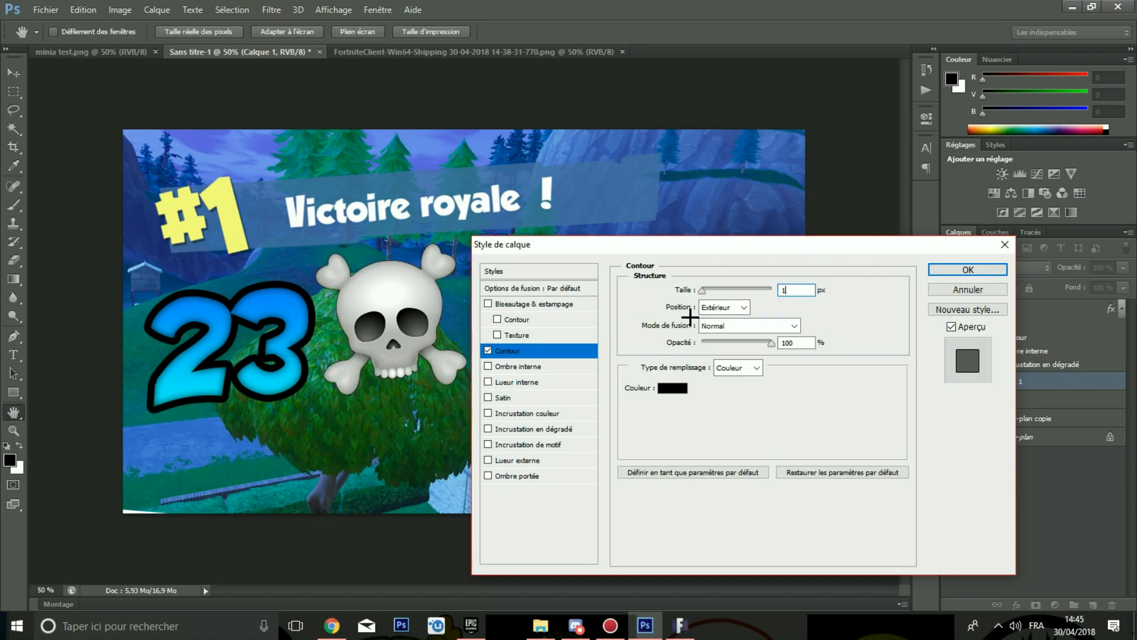
type("15")
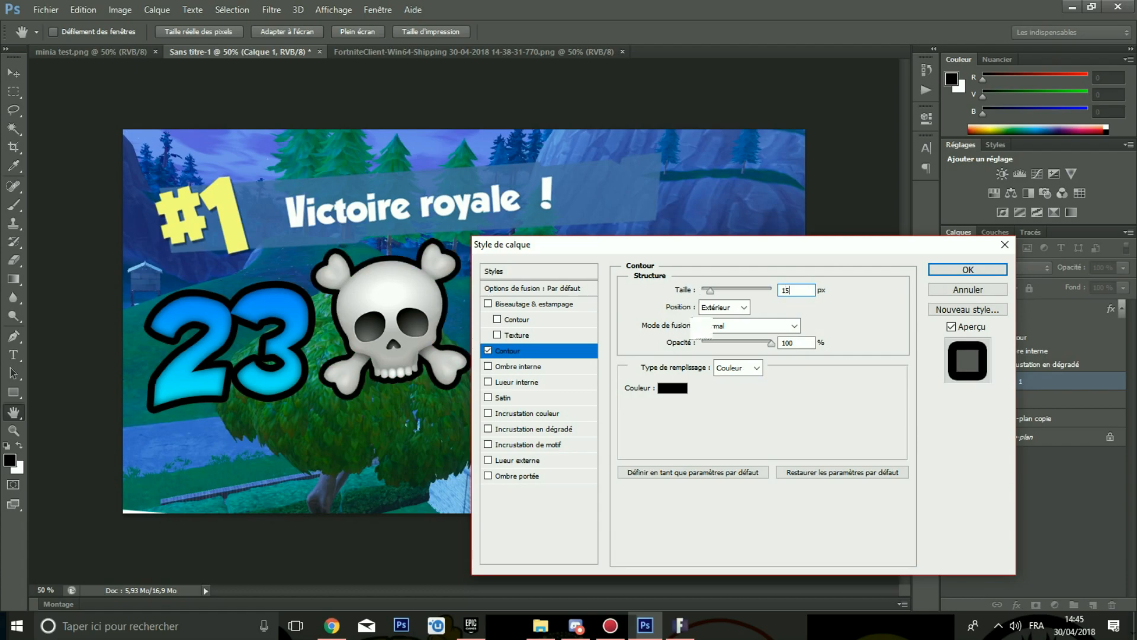
Step: Add an Inner Shadow to the skull with 0 px distance and size 40 px, then apply the style
left_click(522, 366)
left_click_drag(609, 247, 797, 179)
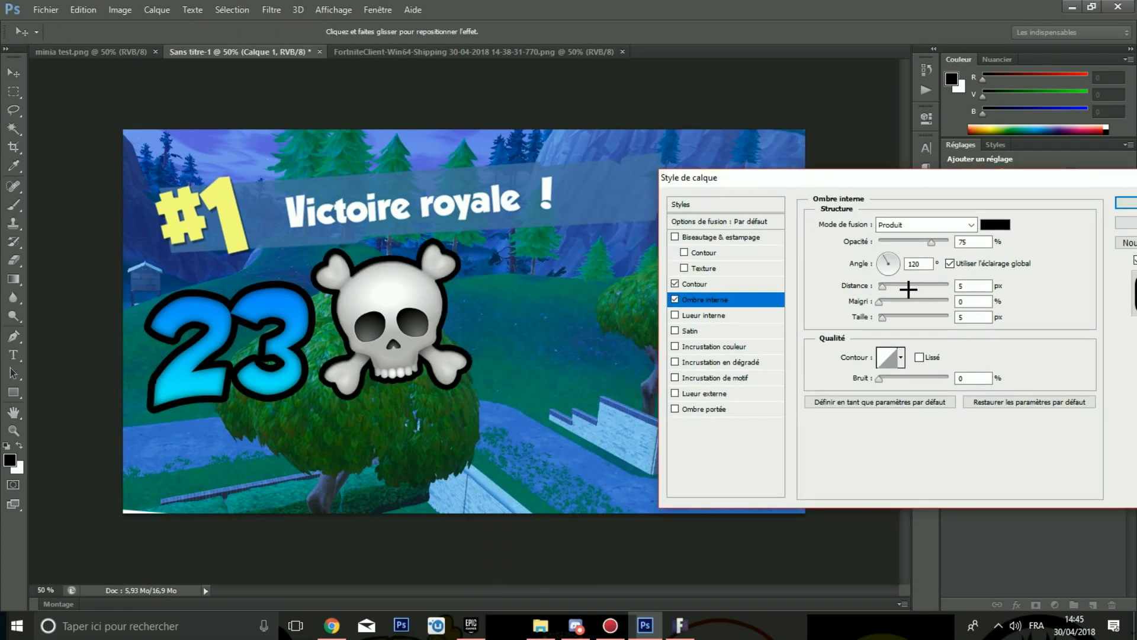
left_click_drag(881, 288, 846, 284)
left_click_drag(975, 316, 917, 315)
key("BackSpace")
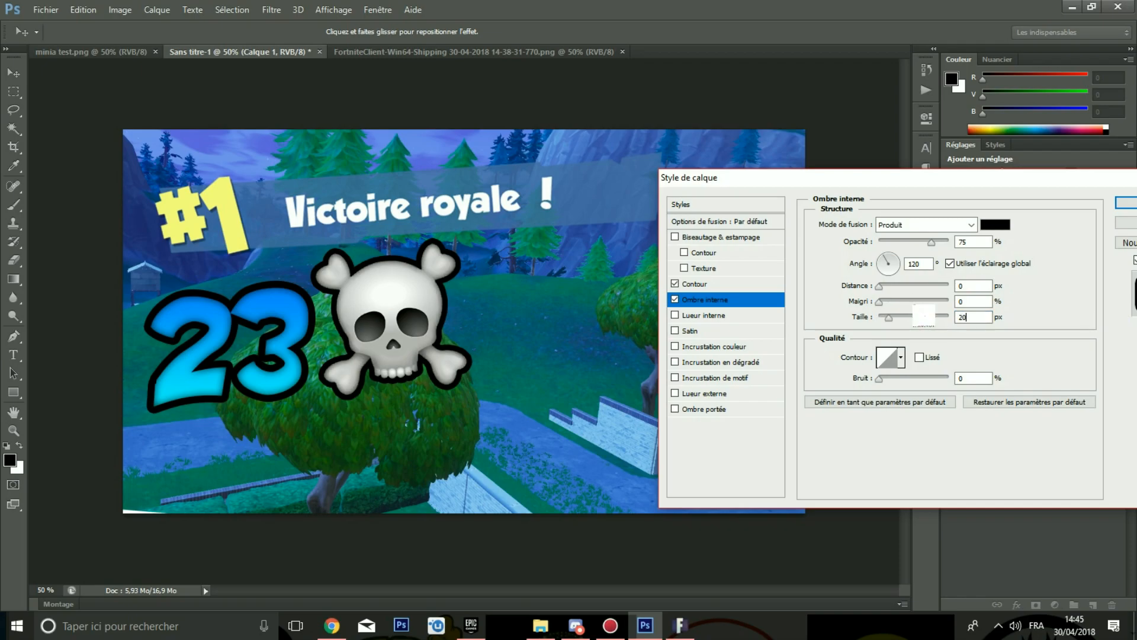
type("40")
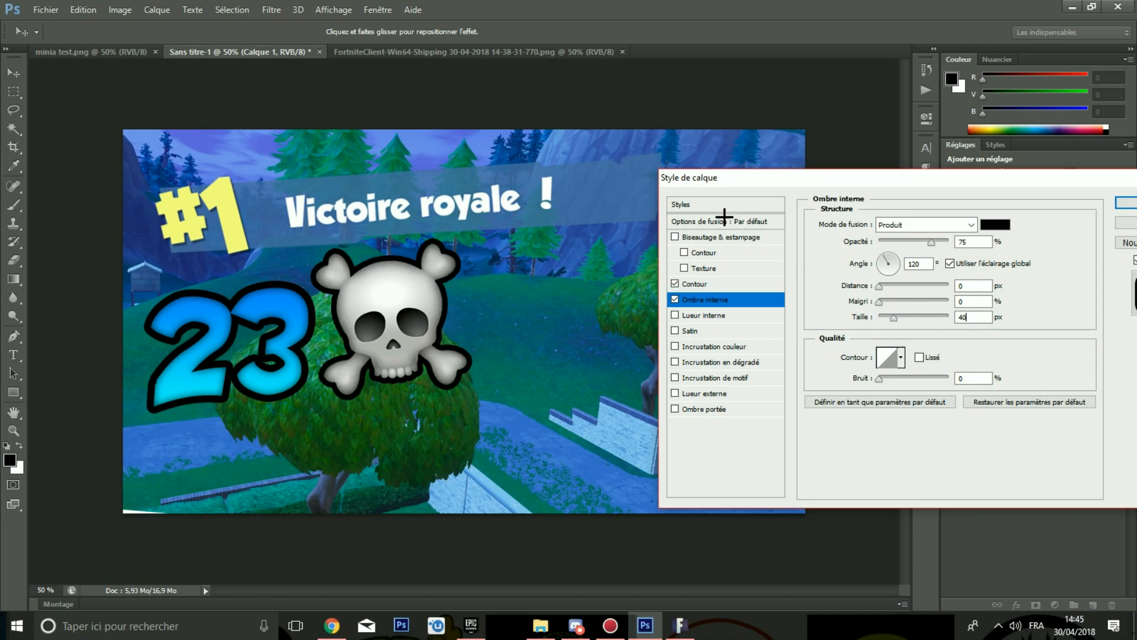
left_click_drag(735, 182, 477, 403)
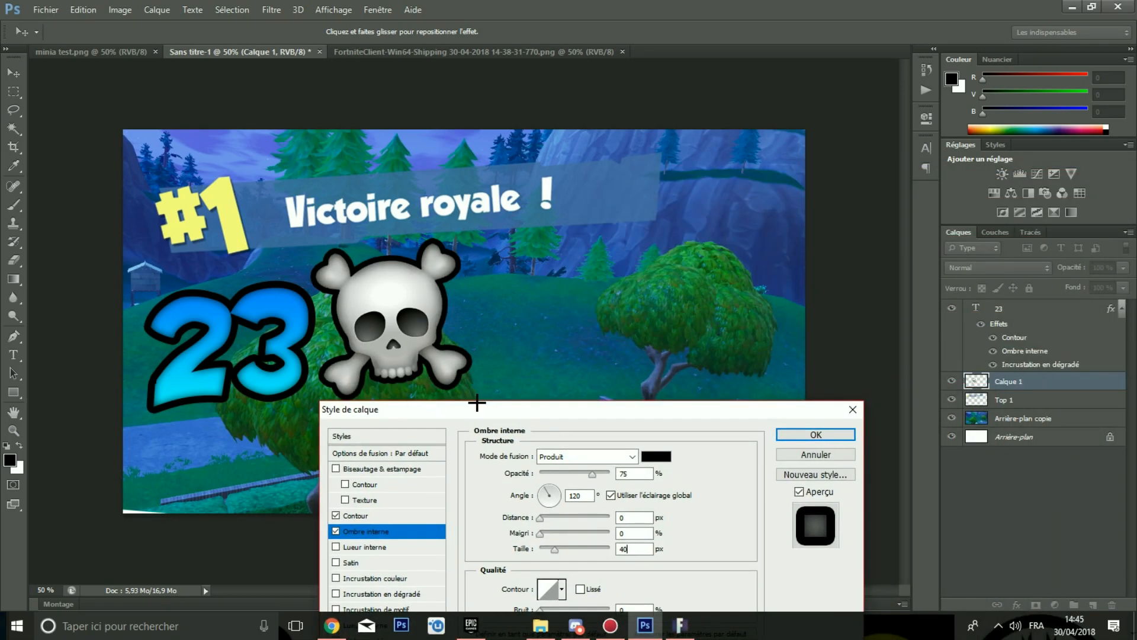
left_click(810, 432)
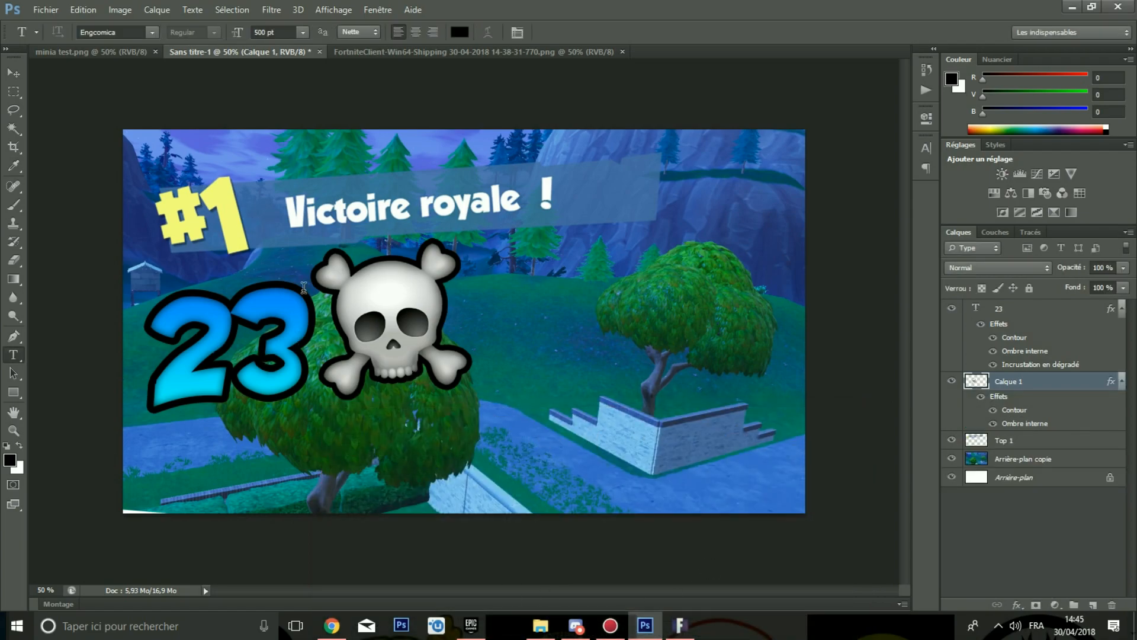
Step: Look at the reference thumbnail in minia test.png, then return to the working document
left_click(71, 52)
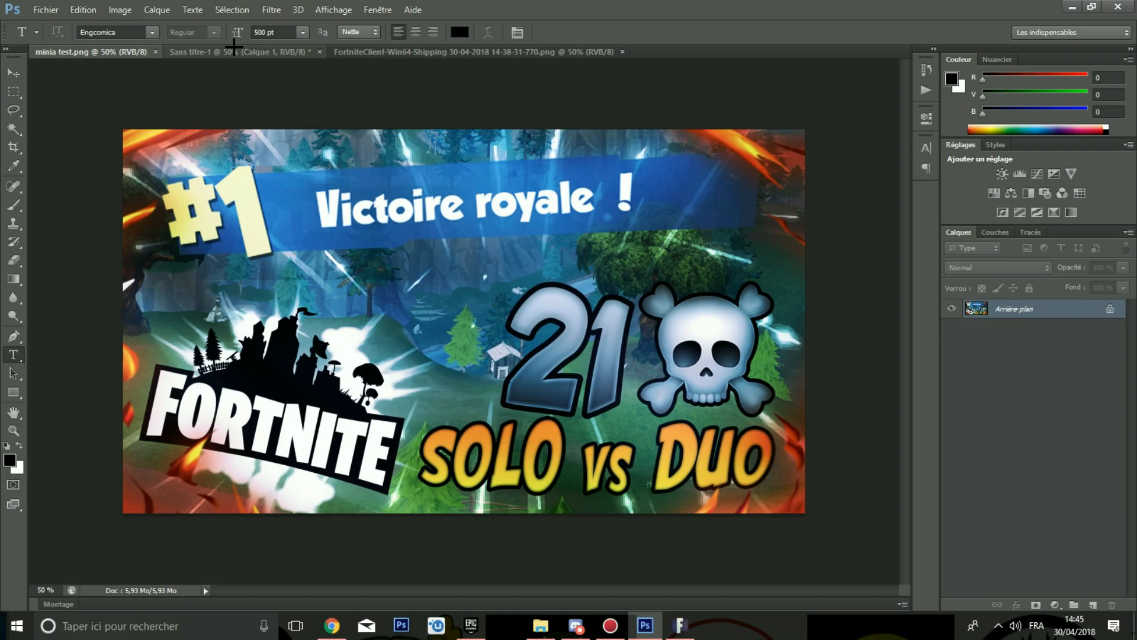
left_click(237, 52)
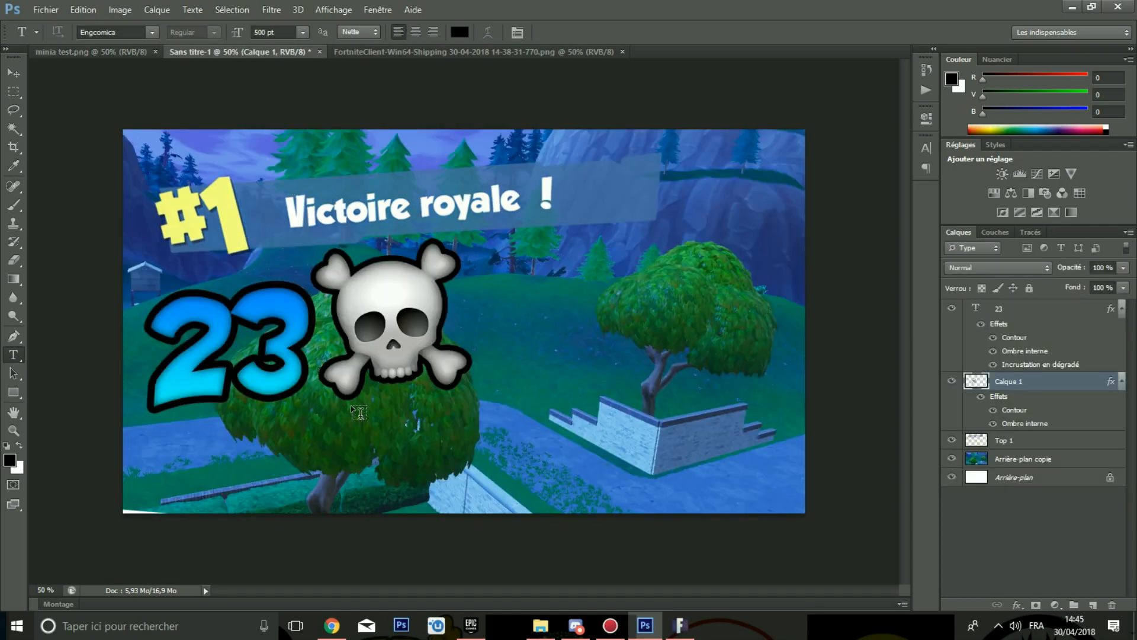
Step: Switch to Chrome and search Google Images for "logo fortnite"
left_click(332, 629)
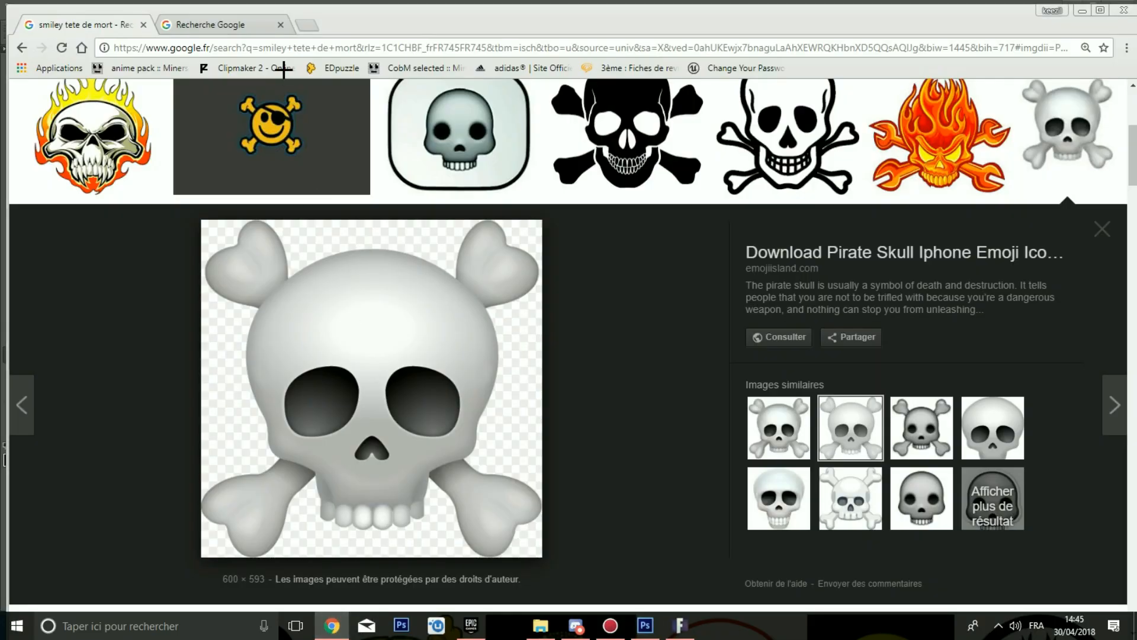
scroll(284, 89, "up", 5)
left_click_drag(287, 107, 64, 133)
key("BackSpace")
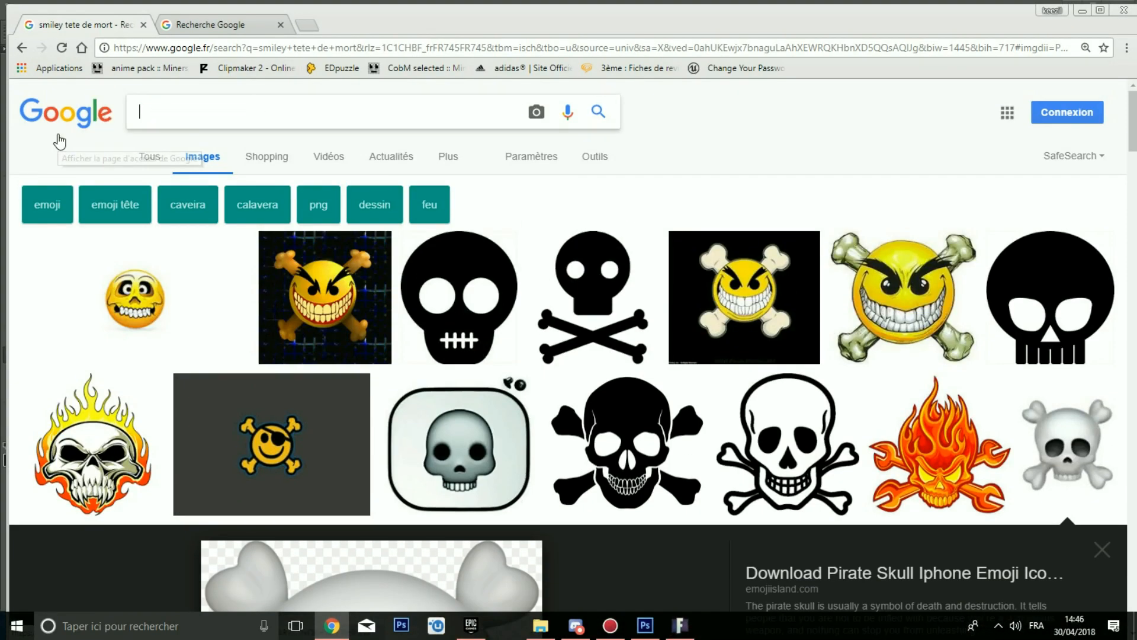
type("logo f")
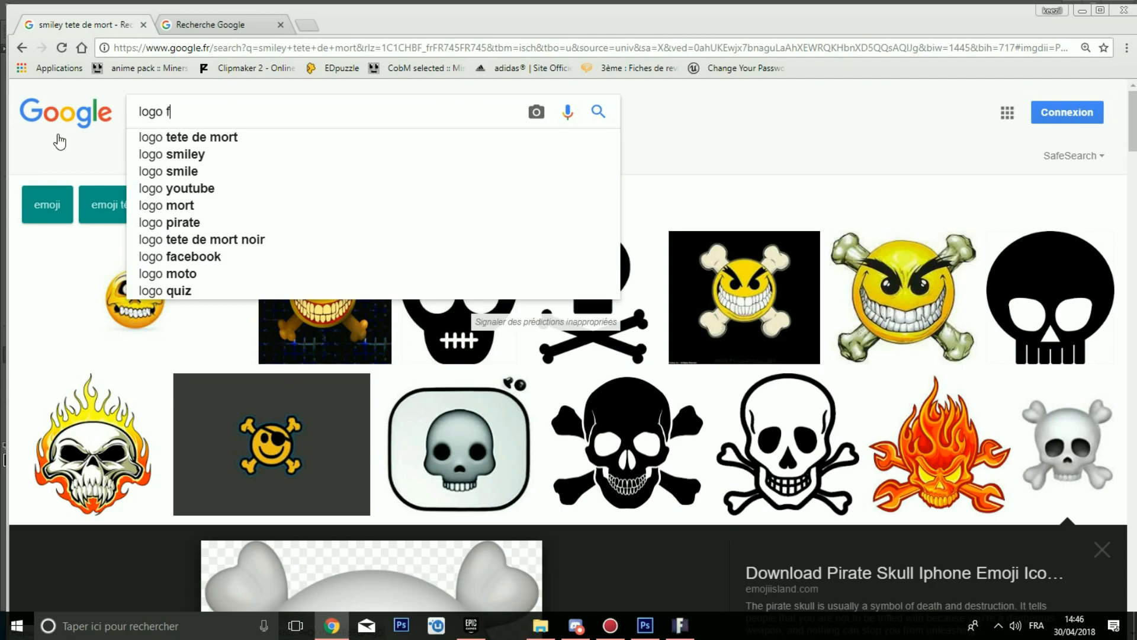
type("or")
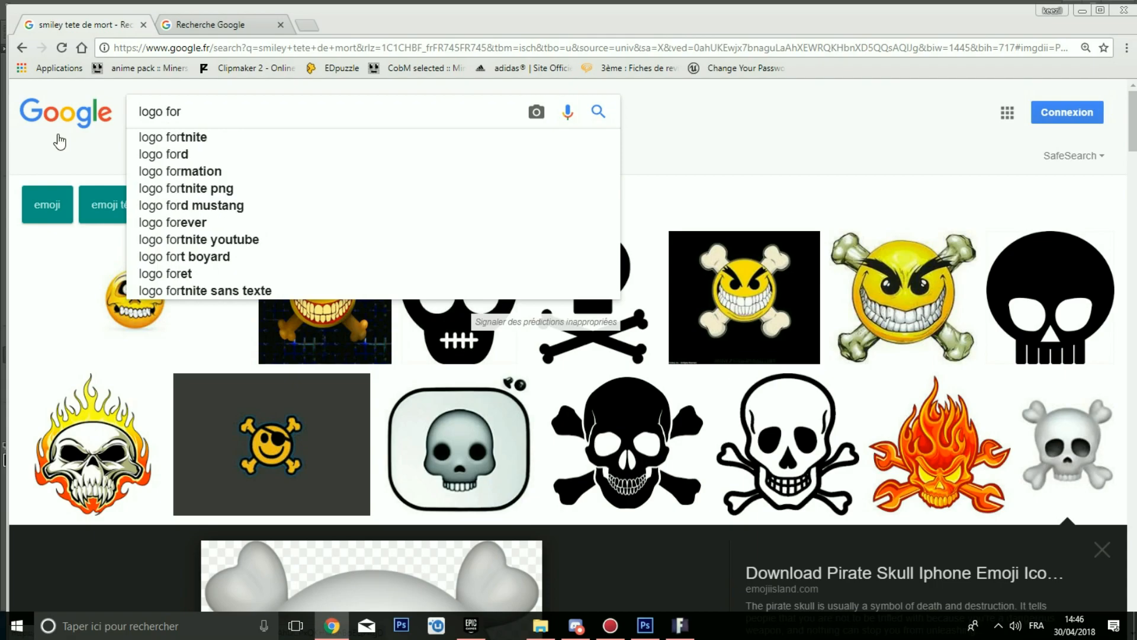
key("Down")
key("Return")
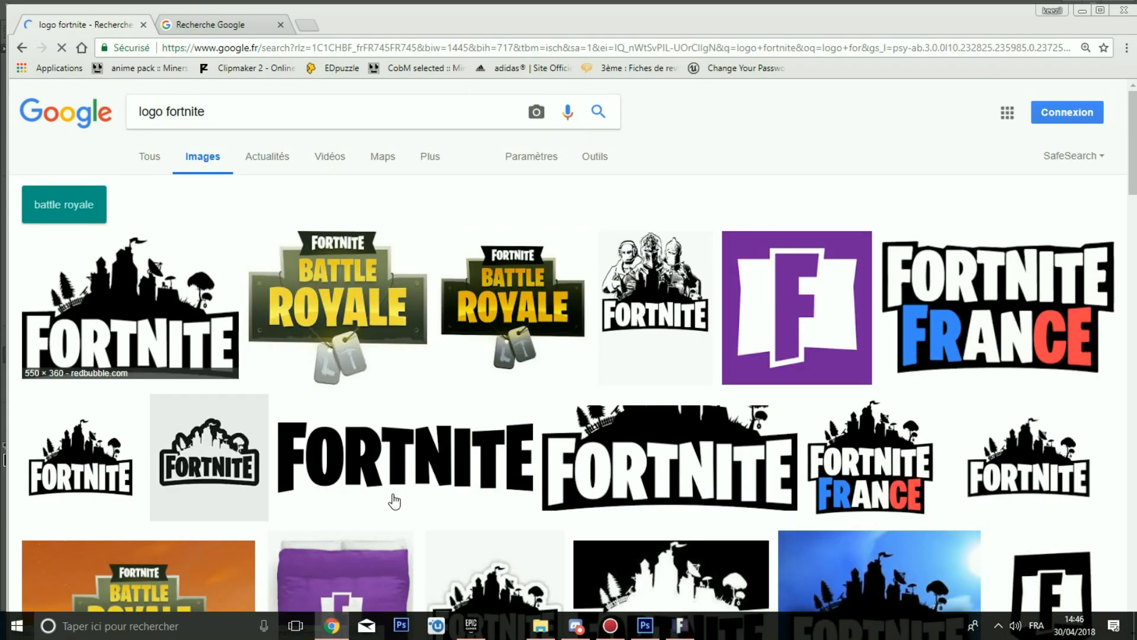
Step: Open the black Fortnite logo result and search Google for similar versions of that image
scroll(542, 284, "down", 3)
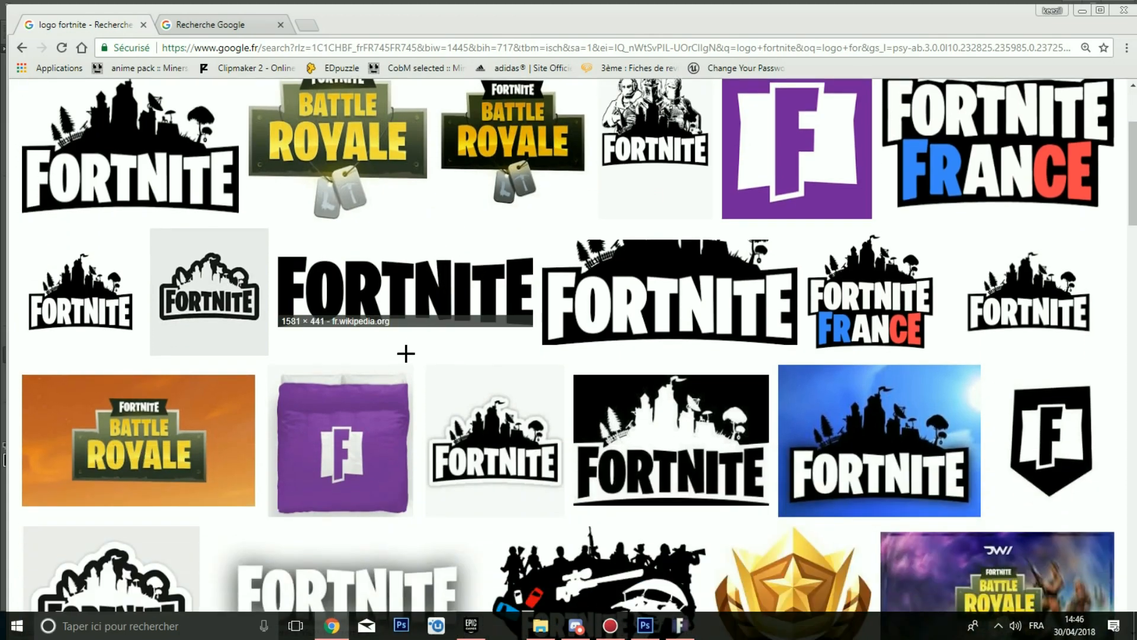
scroll(408, 345, "down", 3)
scroll(358, 347, "up", 3)
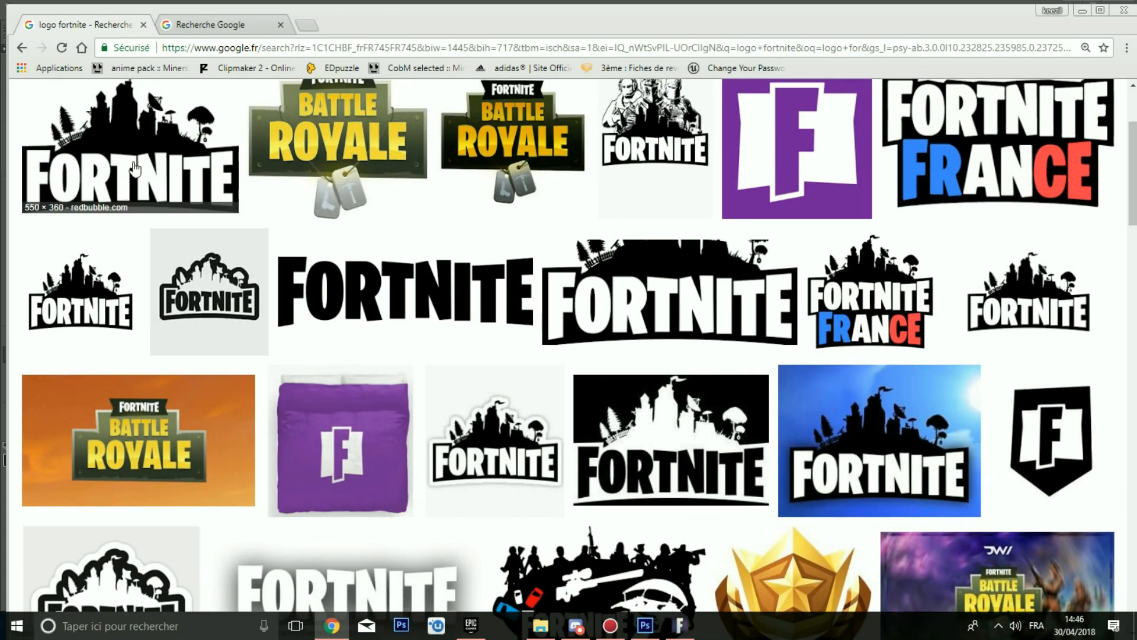
scroll(253, 400, "down", 3)
scroll(253, 400, "down", 6)
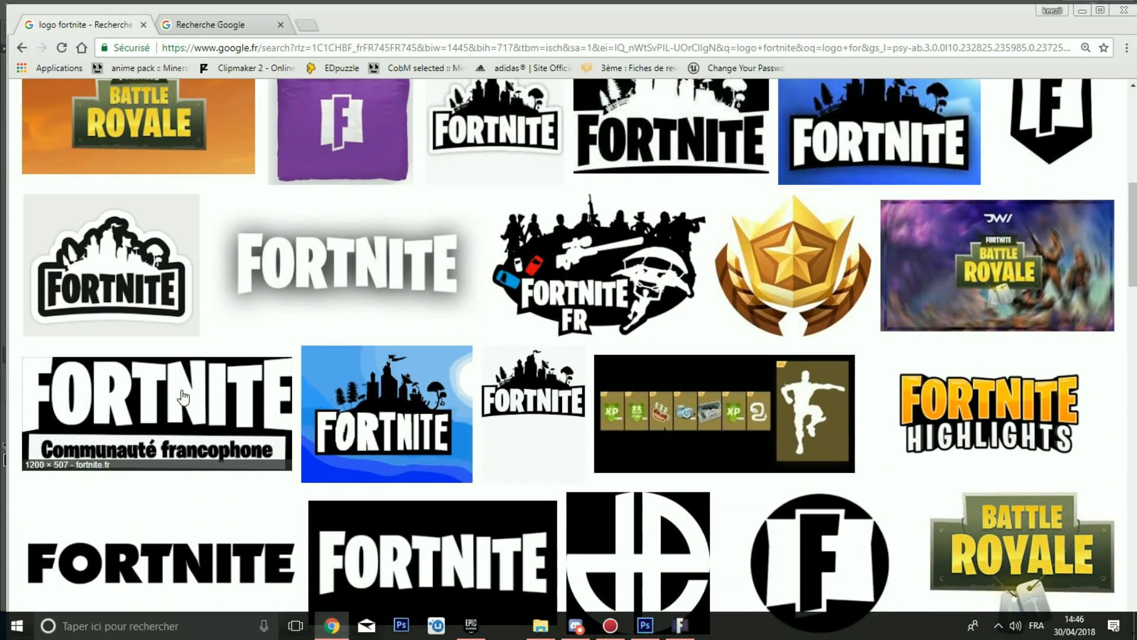
scroll(740, 432, "down", 3)
scroll(312, 370, "up", 14)
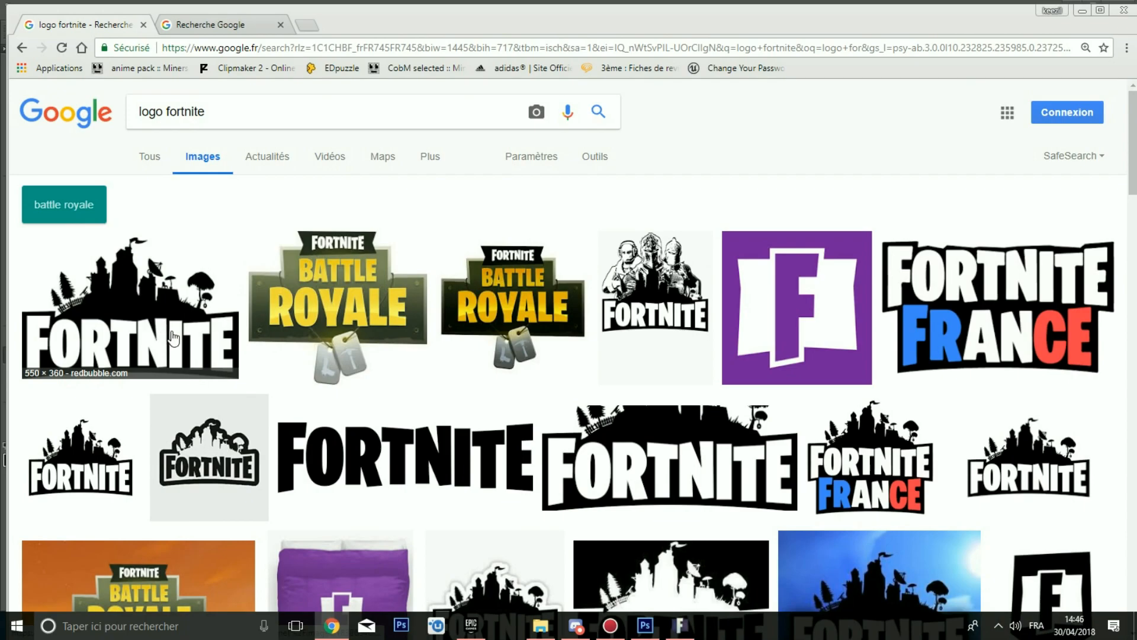
left_click(172, 337)
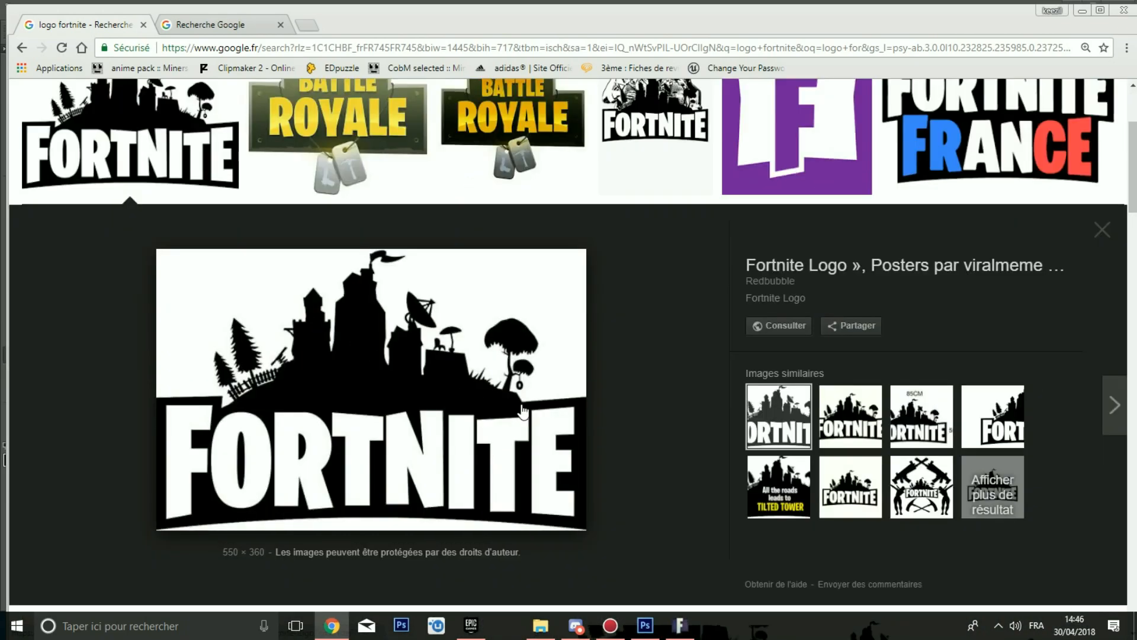
left_click_drag(198, 541, 95, 468)
left_click(110, 466)
right_click(365, 401)
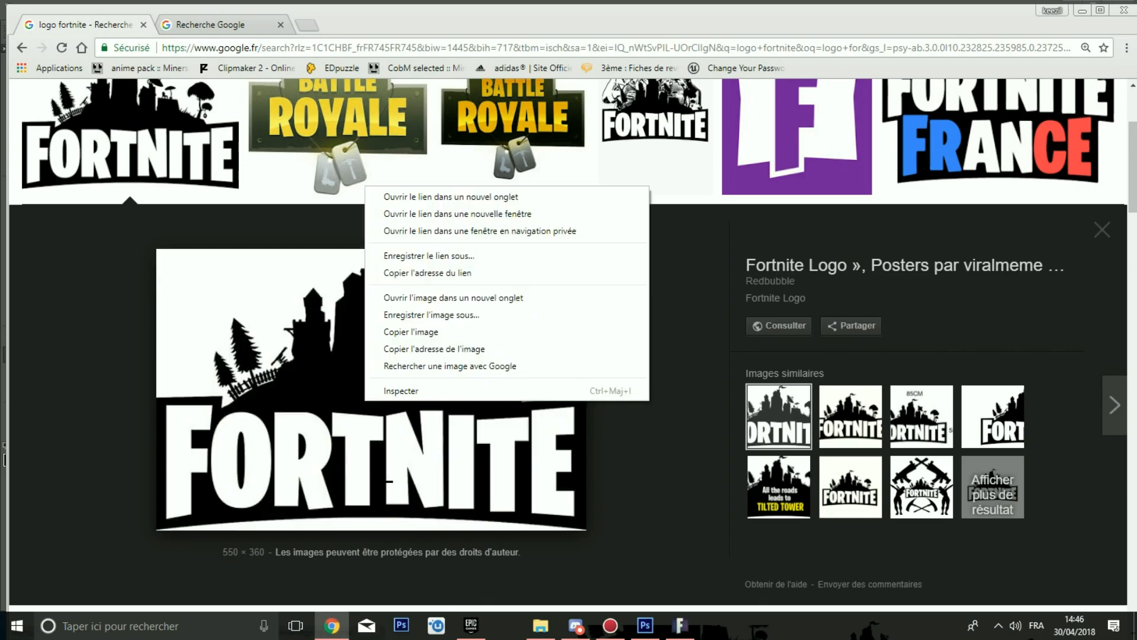
left_click(395, 366)
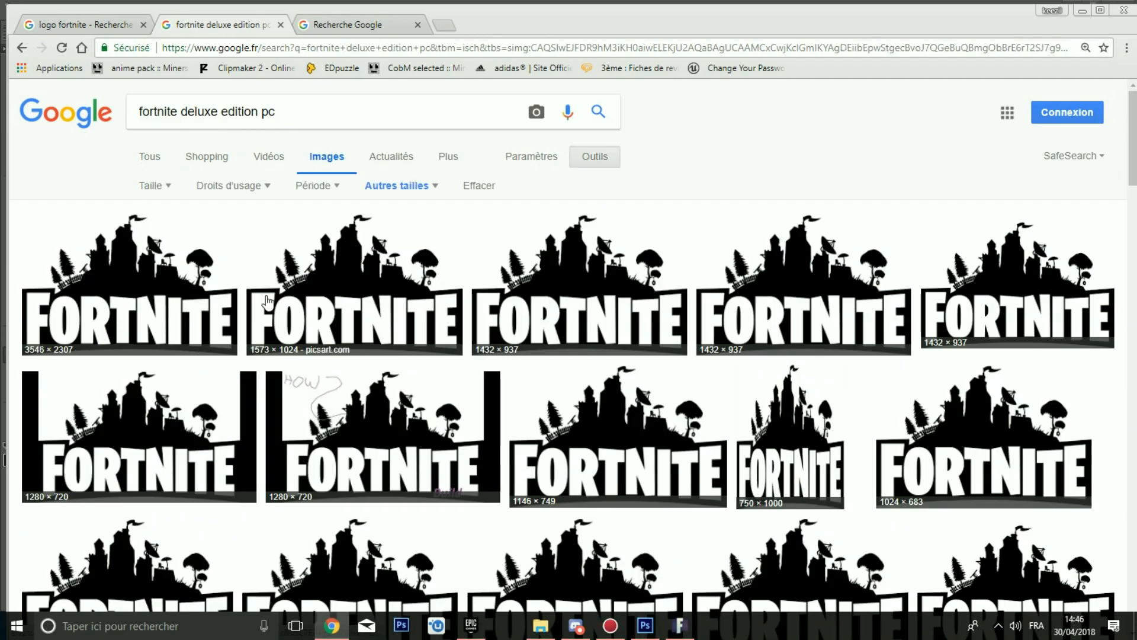
Step: Copy the 1573×1024 Fortnite logo image and paste it into the thumbnail, then undo the paste
left_click(355, 296)
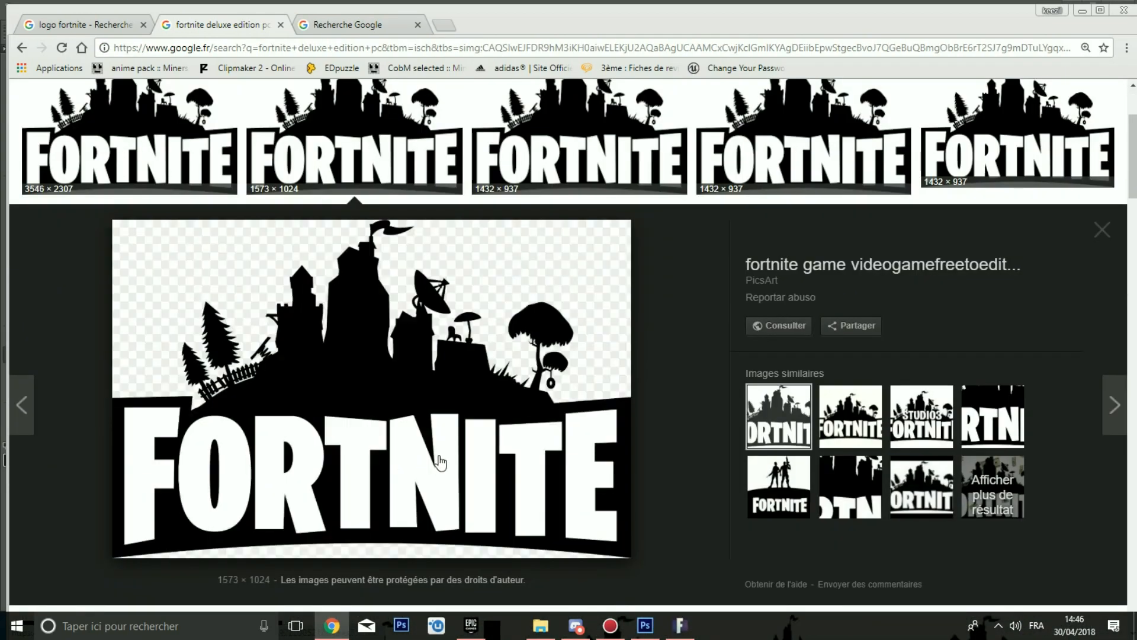
right_click(365, 386)
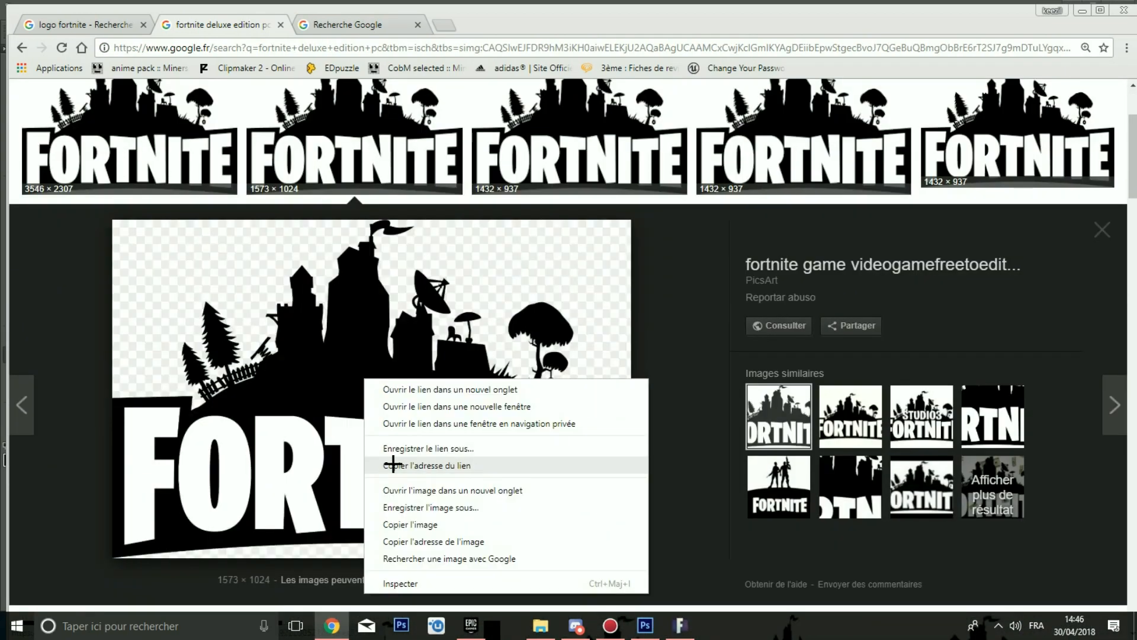
left_click(399, 523)
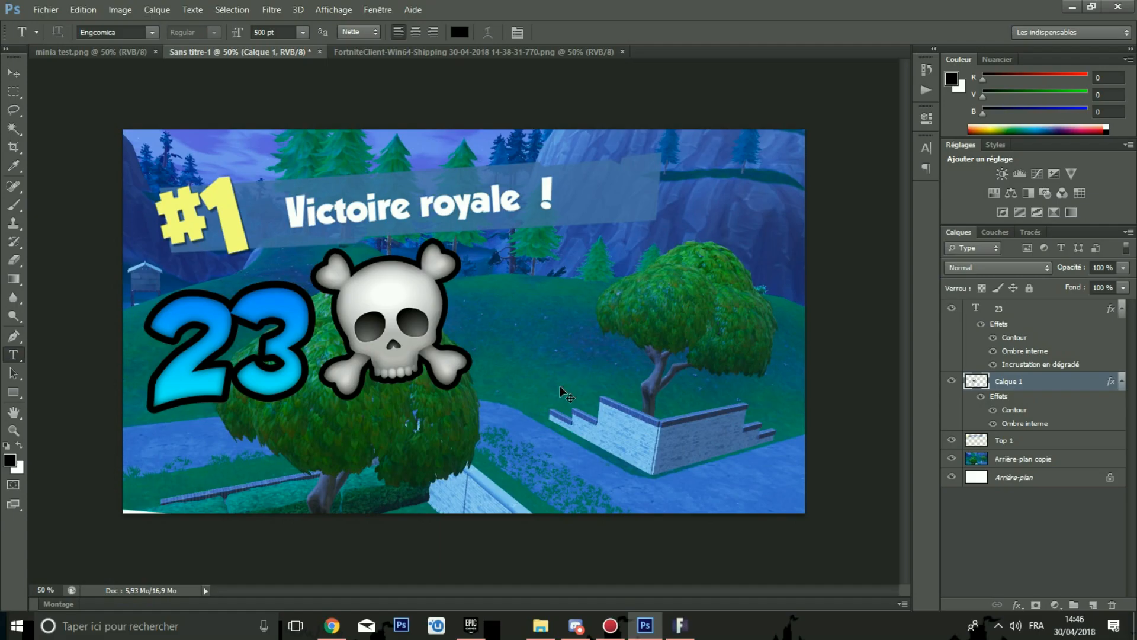
key("ctrl+v")
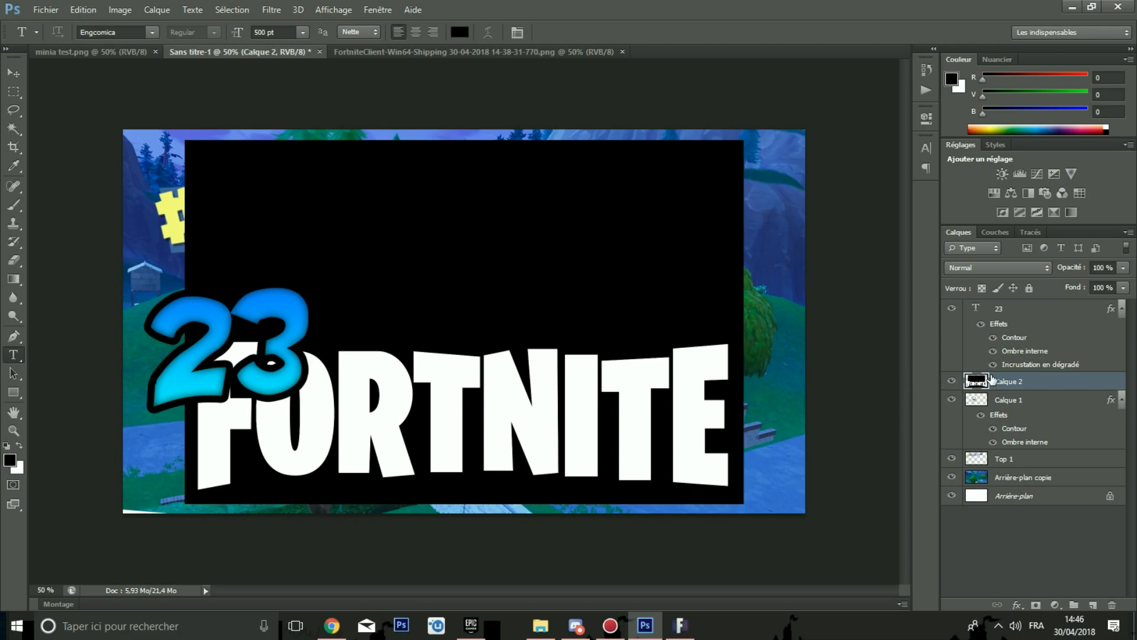
key("ctrl+z")
Step: Copy the 1432×937 white-background Fortnite logo from the search results and paste it into the thumbnail
left_click(332, 626)
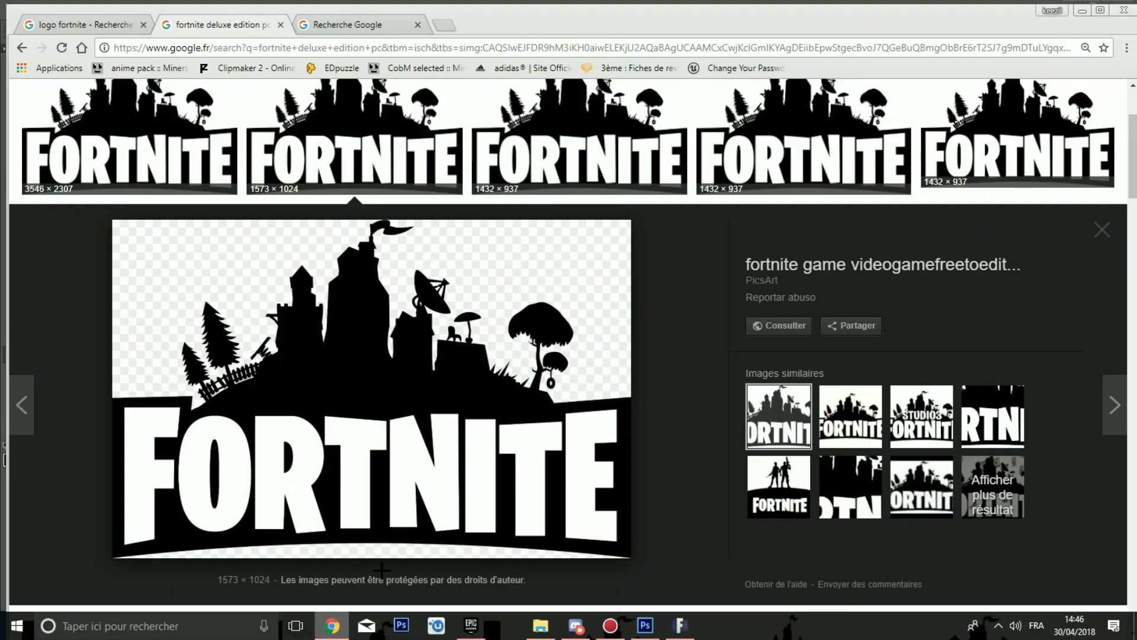
scroll(267, 303, "up", 3)
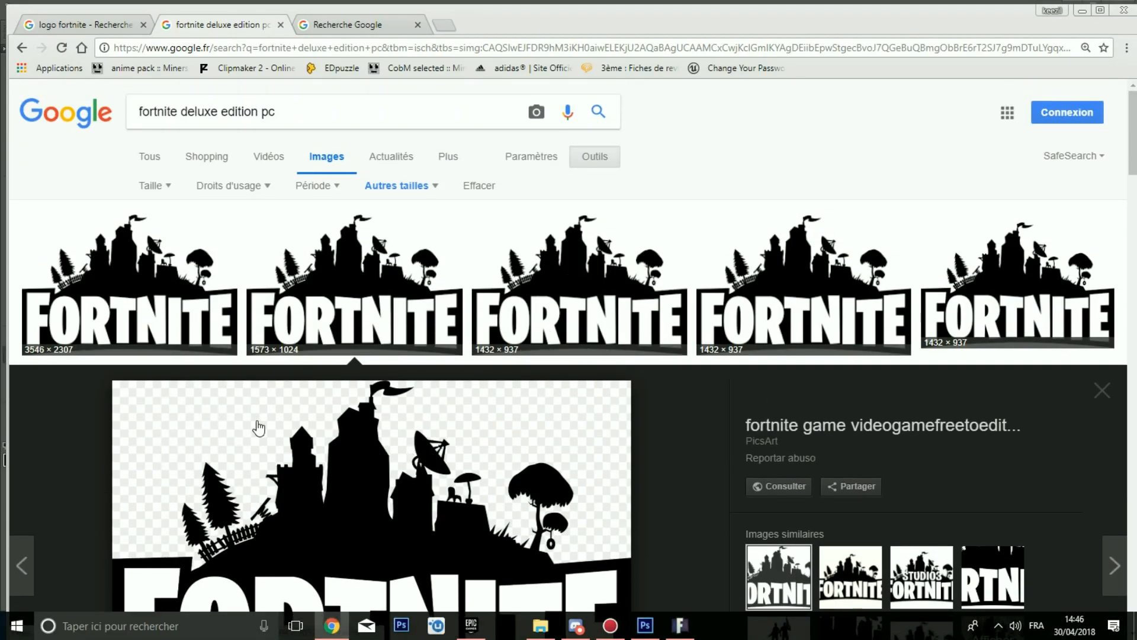
left_click(599, 278)
right_click(361, 368)
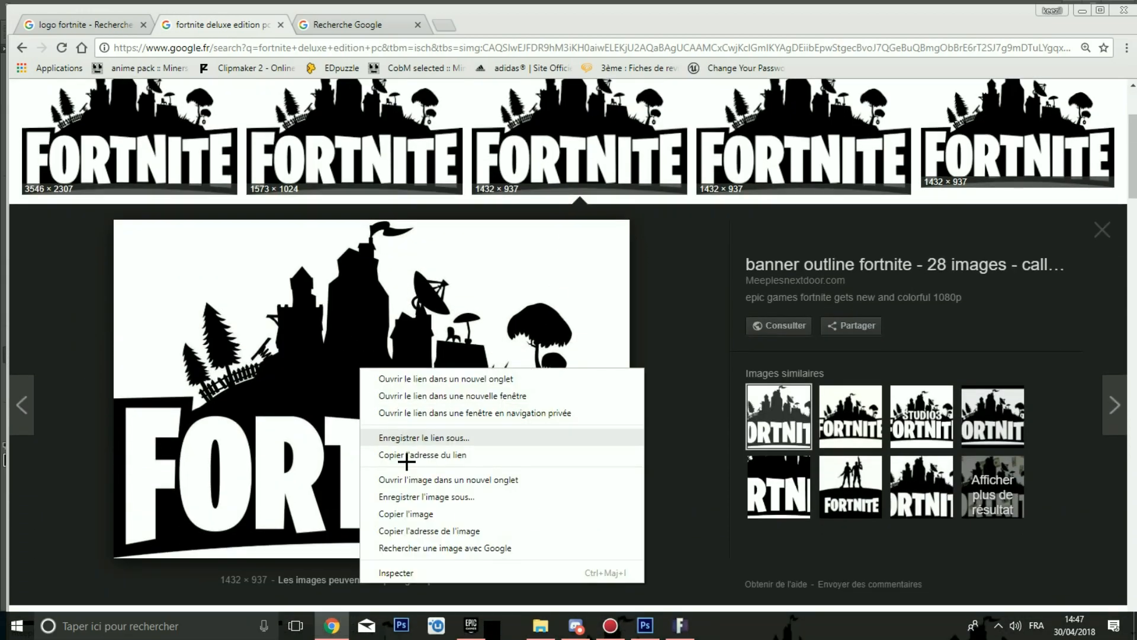
left_click(393, 513)
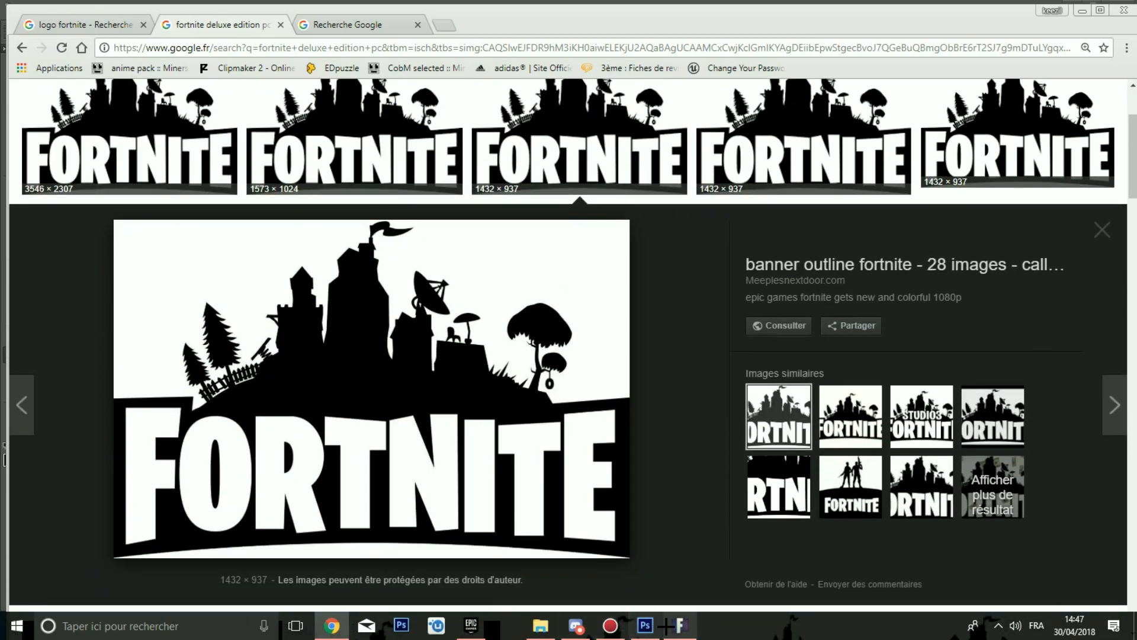
left_click(645, 625)
key("ctrl+v")
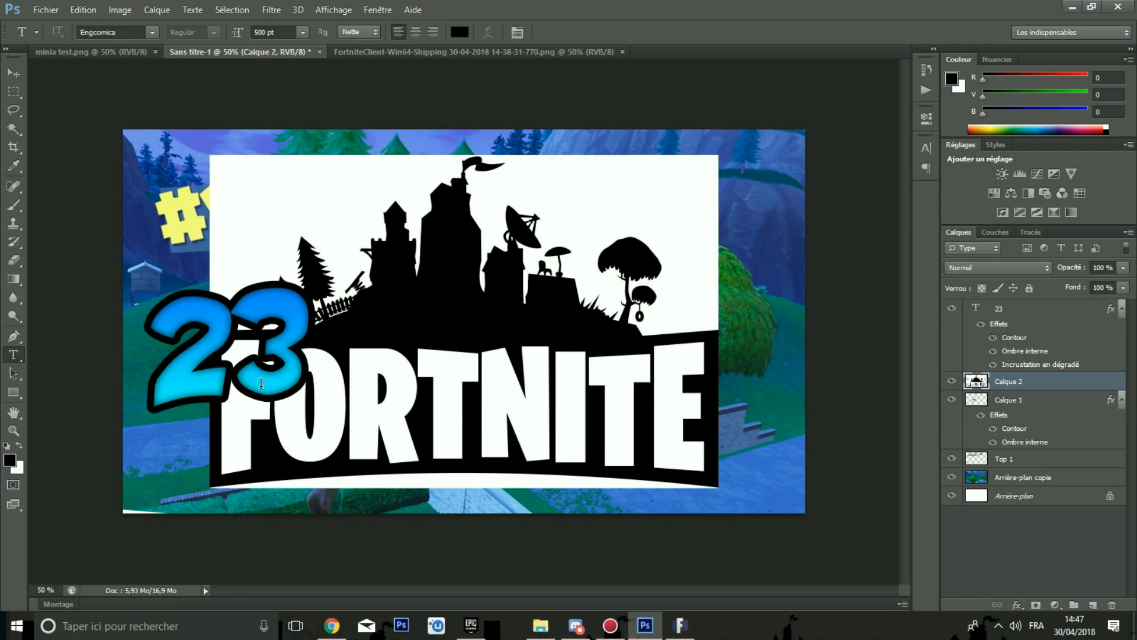
Step: Move the logo layer to the top of the stack and delete its white background with the Magic Wand
left_click_drag(1012, 385, 1010, 304)
key("ctrl+plus")
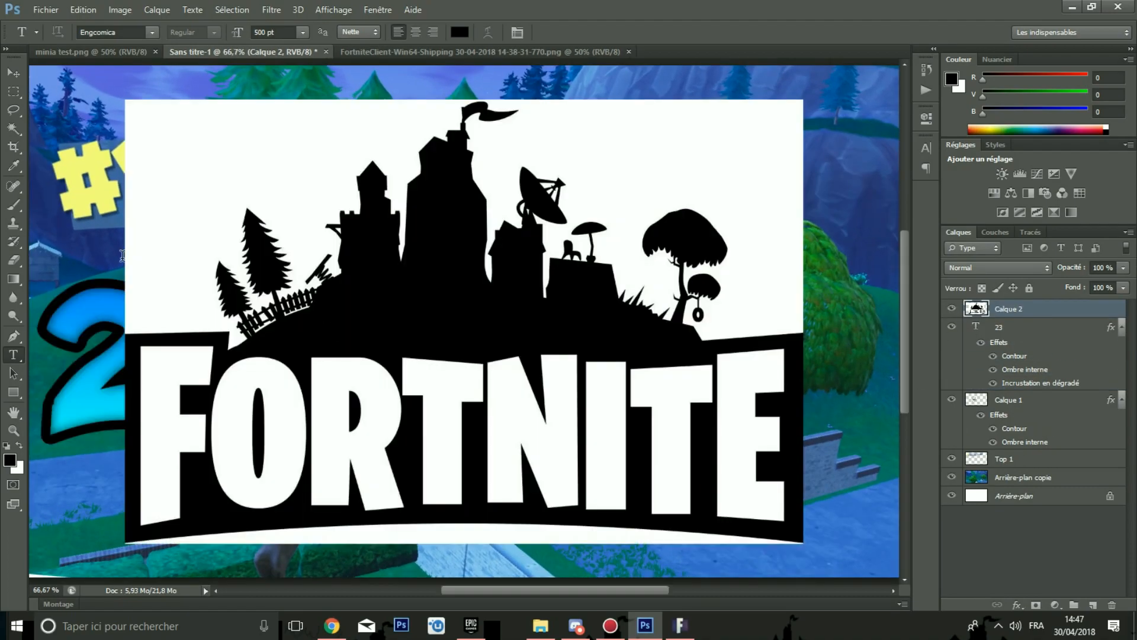
key("w")
left_click(191, 254)
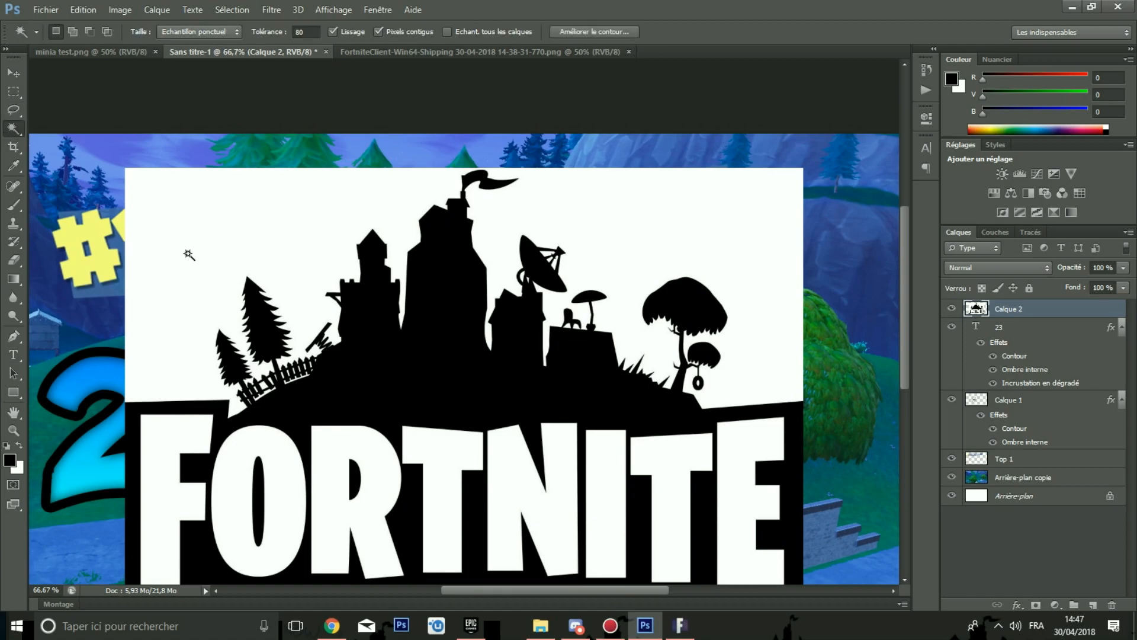
scroll(592, 305, "down", 5)
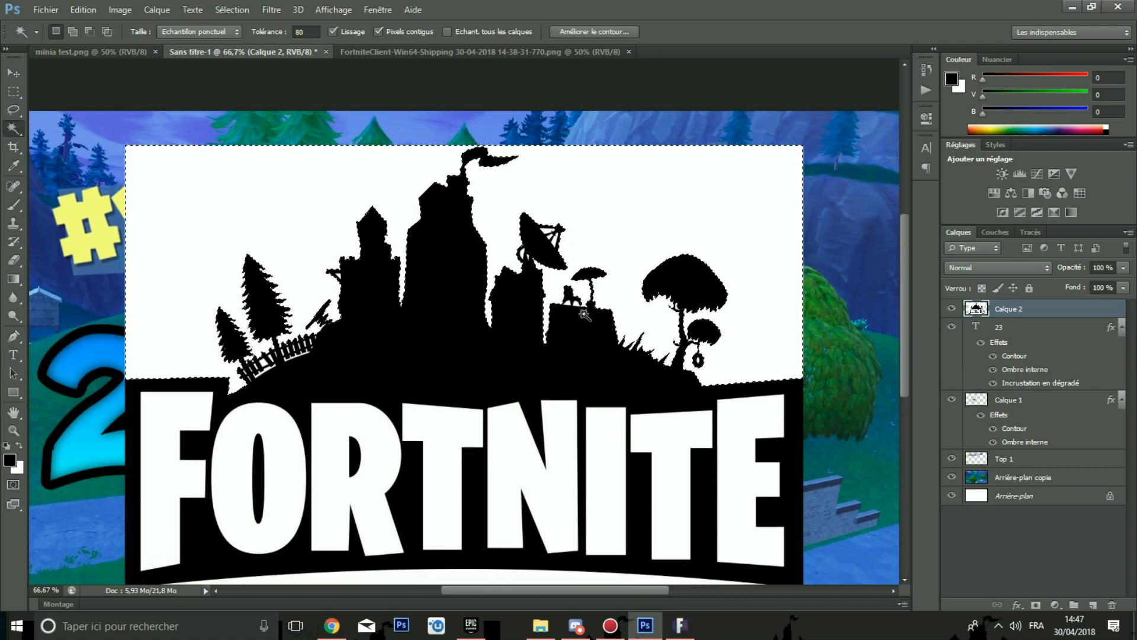
left_click(414, 457, "shift")
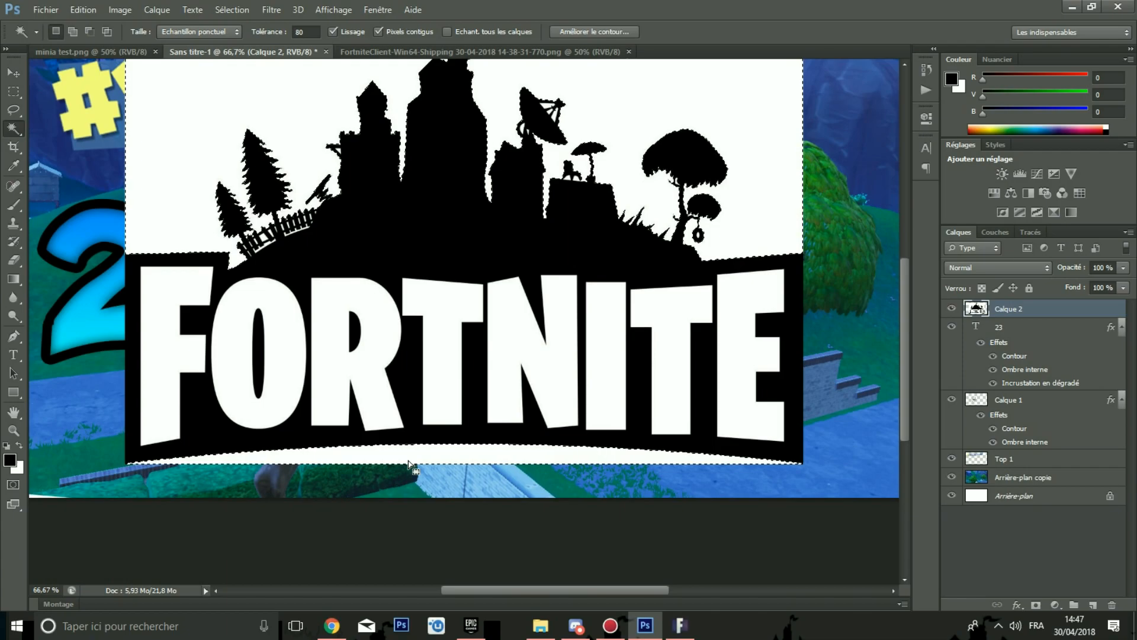
key("Delete")
key("ctrl+d")
Step: Try selecting the small white gaps in the logo's fence and trees with the Magic Wand, then deselect
scroll(266, 344, "up", 2)
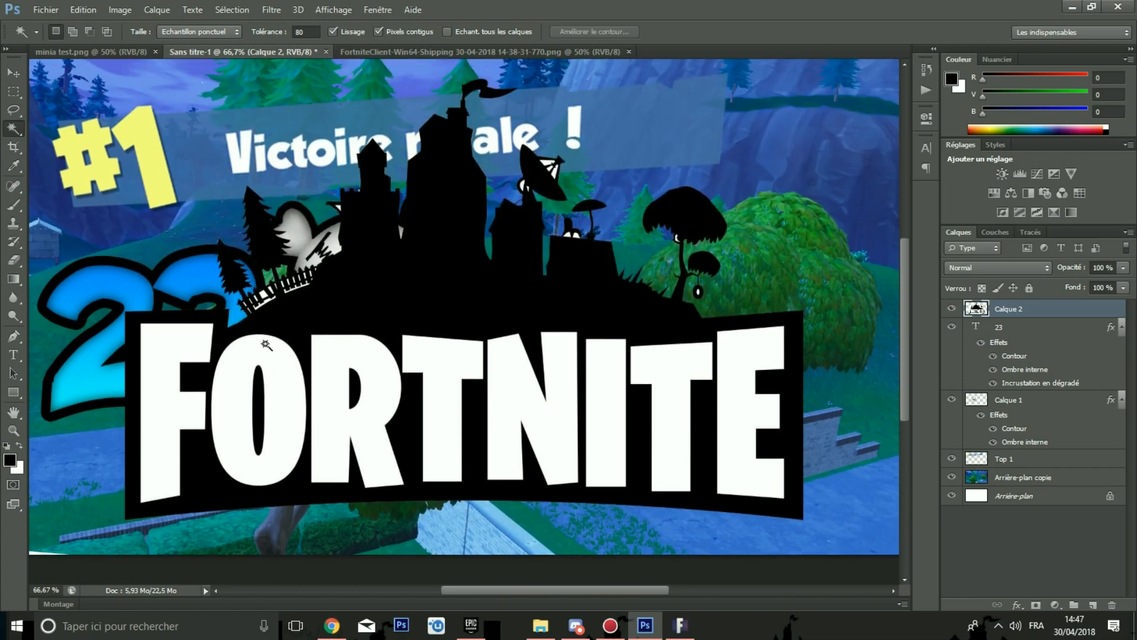
scroll(265, 347, "up", 3)
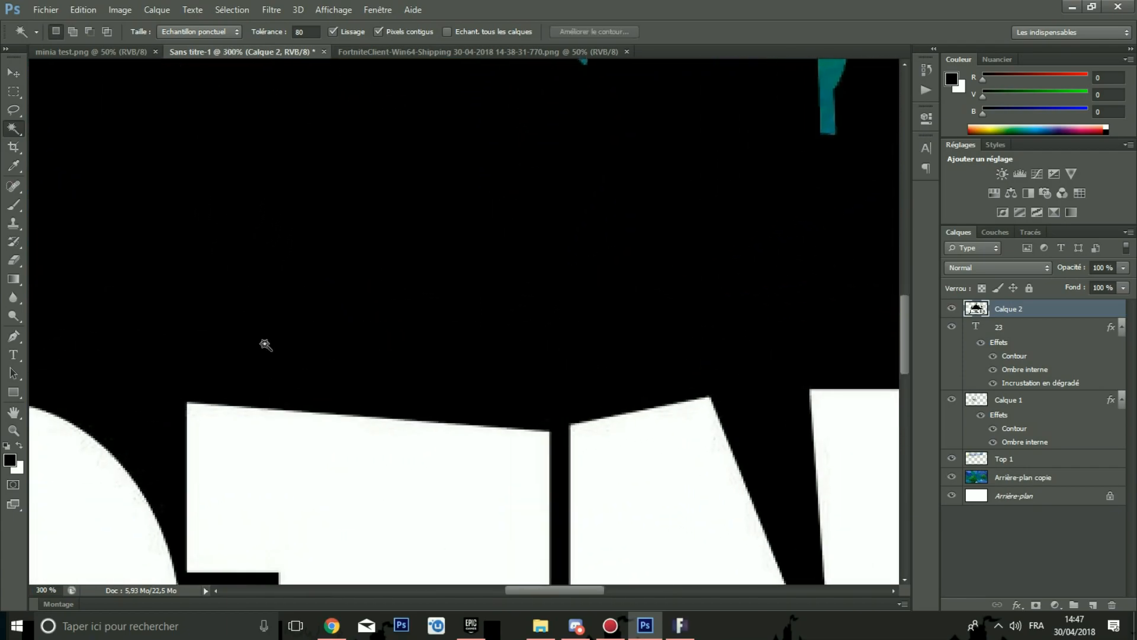
left_click_drag(574, 591, 451, 595)
scroll(619, 437, "up", 3)
scroll(418, 444, "up", 4)
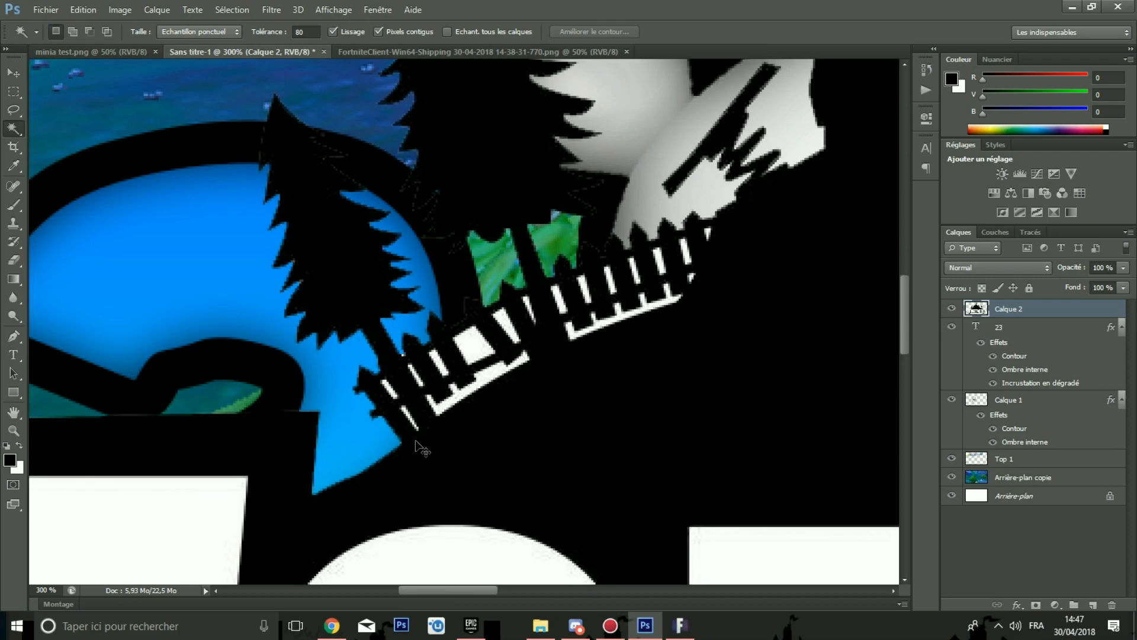
scroll(421, 448, "up", 3)
left_click(477, 360)
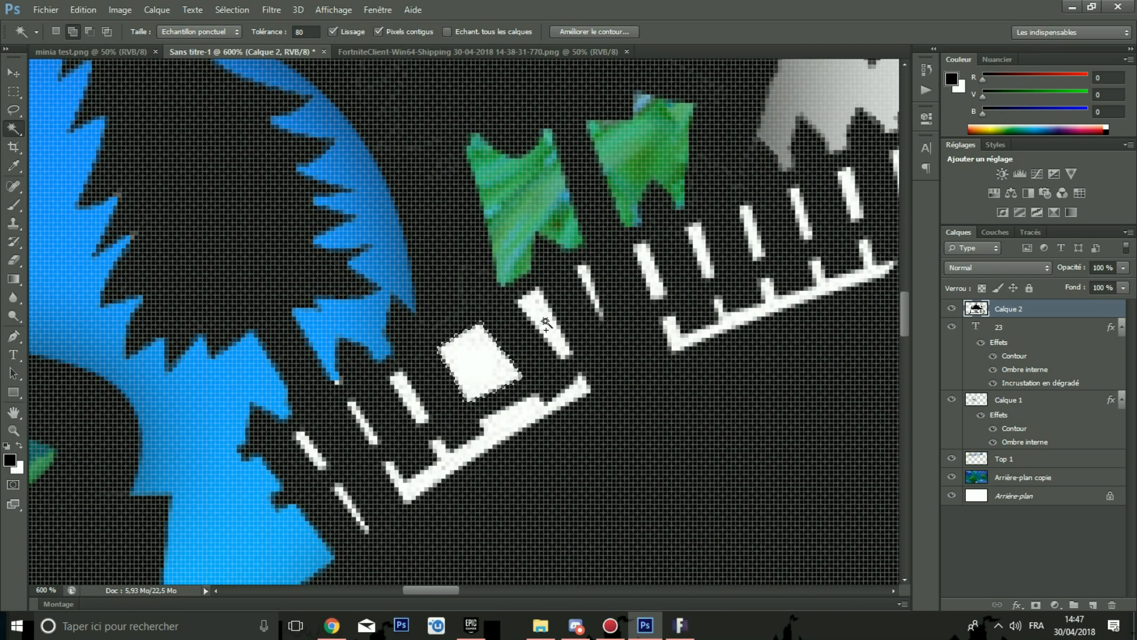
left_click(545, 322)
left_click(588, 288)
left_click(651, 270)
left_click(849, 194, "shift")
left_click(818, 282, "shift")
left_click(521, 414, "shift")
left_click(408, 396, "shift")
left_click(361, 421, "shift")
left_click(310, 449, "shift")
left_click(349, 505, "shift")
left_click_drag(416, 590, 433, 590)
left_click(554, 201, "shift")
left_click(656, 181, "shift")
scroll(691, 178, "down", 5)
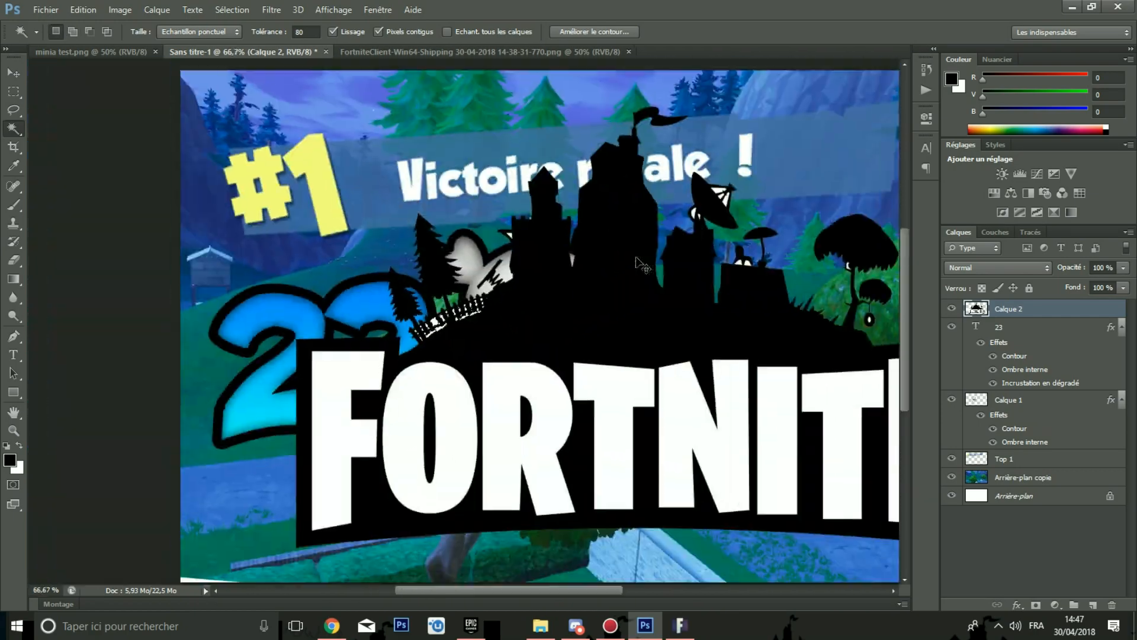
scroll(644, 265, "up", 1)
left_click_drag(552, 590, 622, 596)
scroll(563, 362, "down", 3)
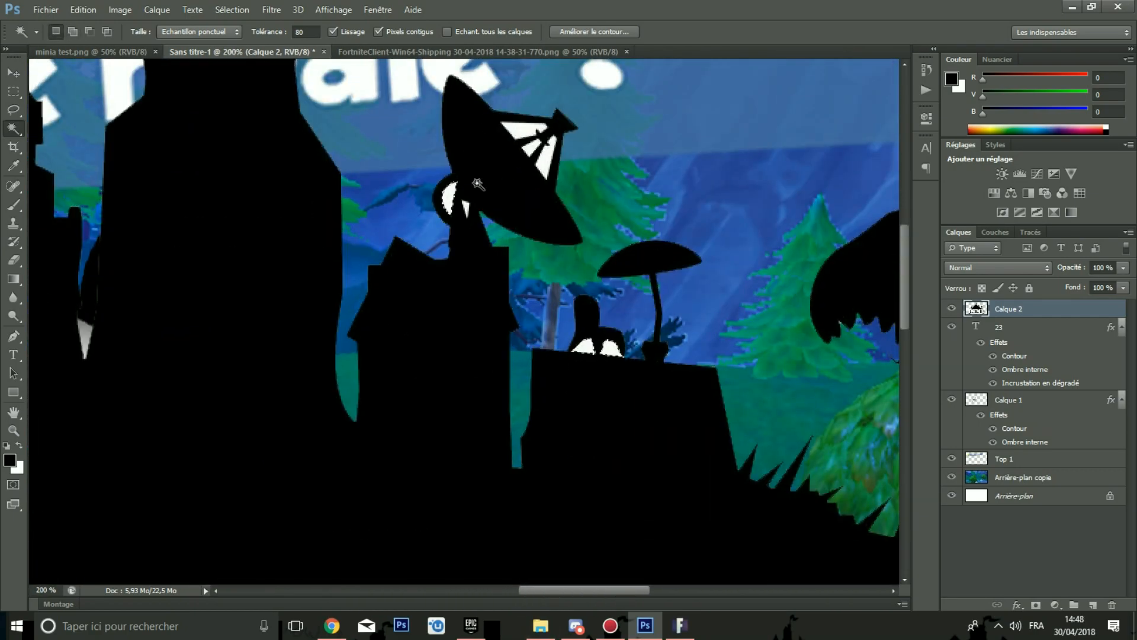
scroll(563, 363, "up", 3)
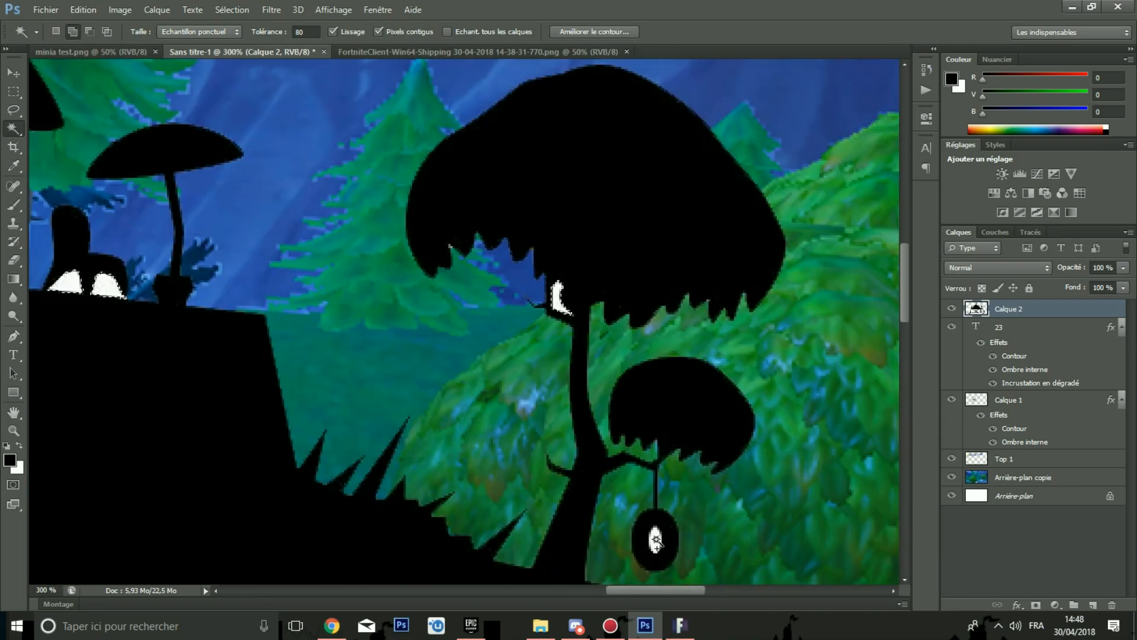
scroll(563, 362, "down", 4)
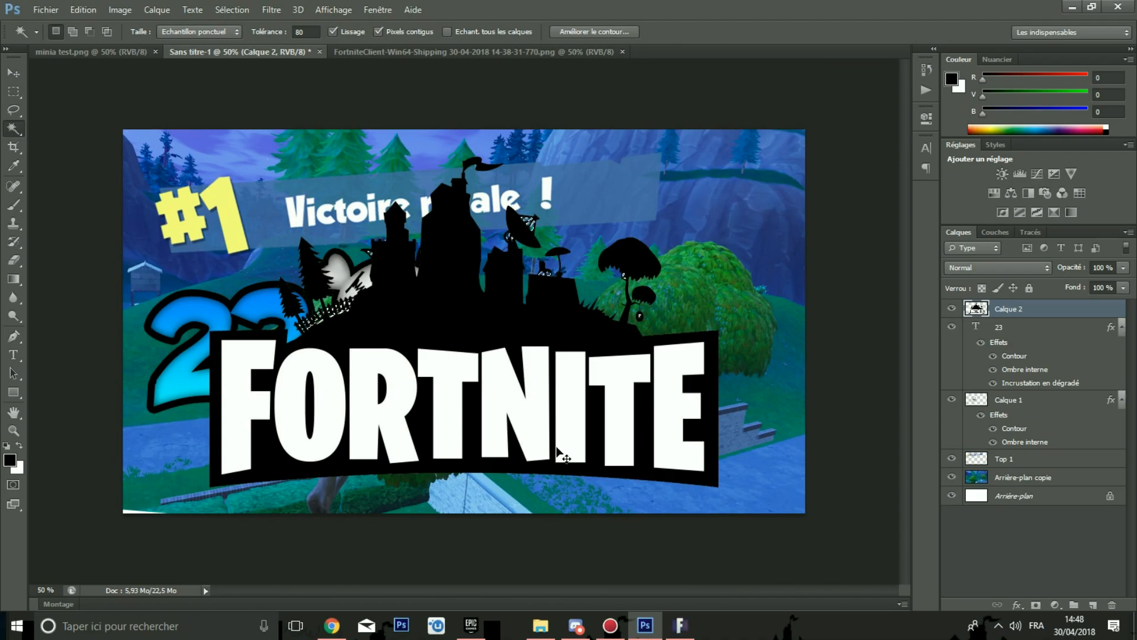
key("ctrl+d")
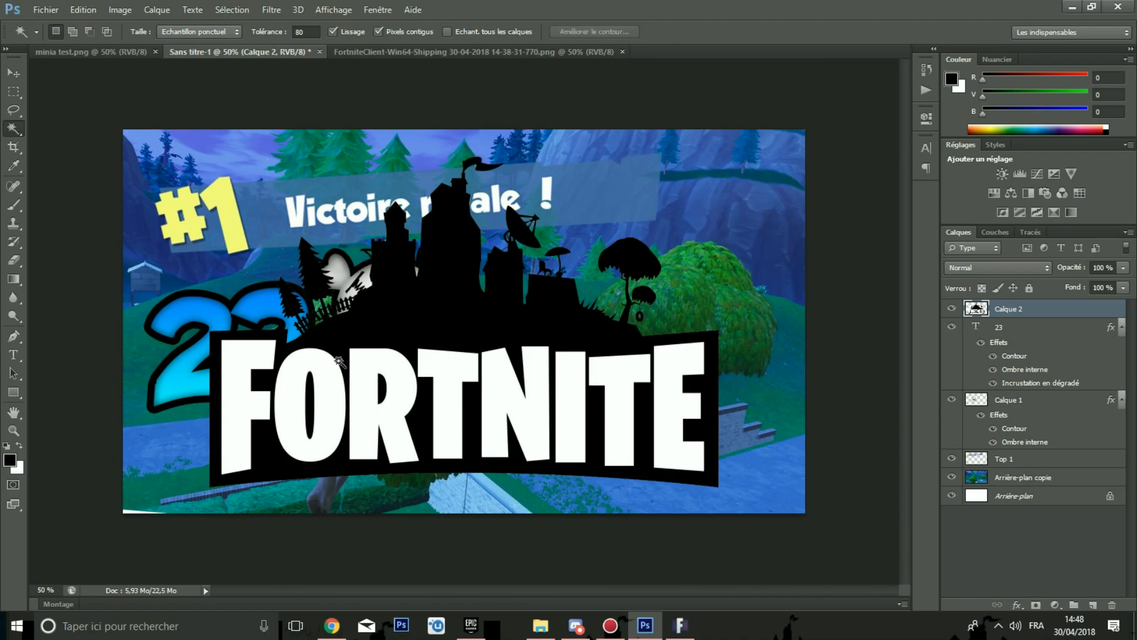
Step: Select the white FORTNITE letters of the logo with the Magic Wand and delete them
left_click(231, 403)
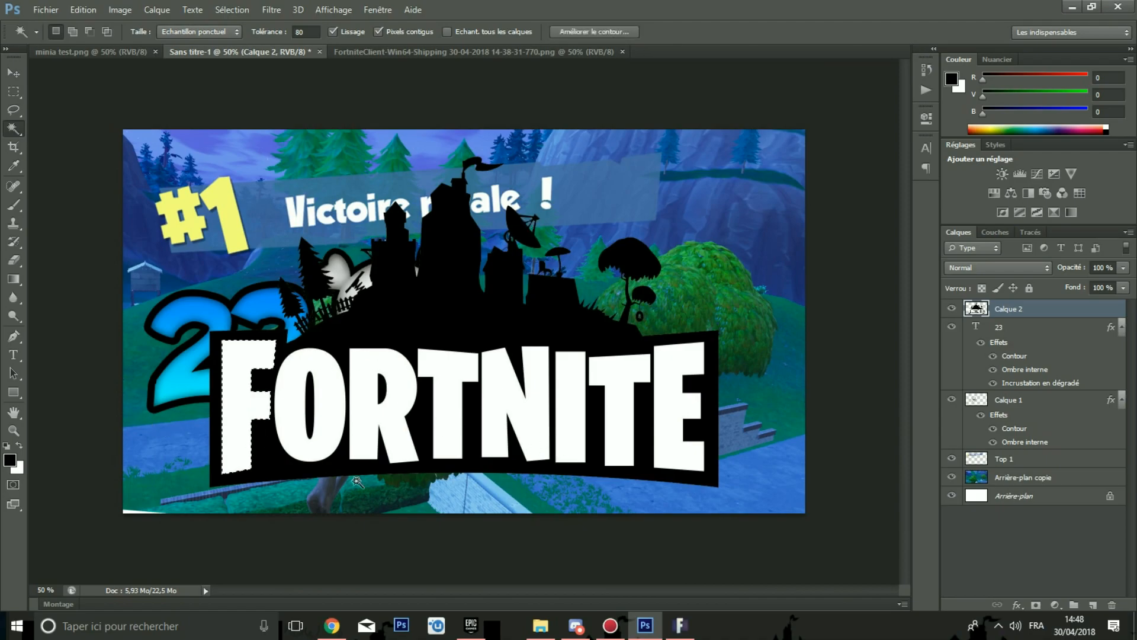
left_click(335, 441, "shift")
left_click(449, 425, "shift")
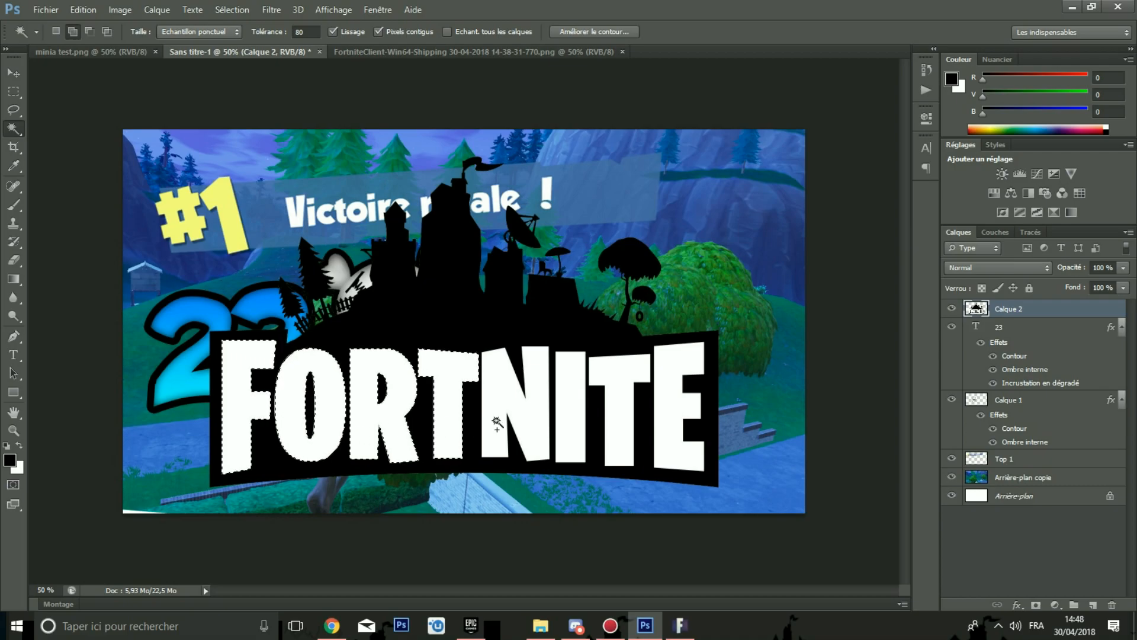
left_click(539, 422, "shift")
left_click(571, 422, "shift")
left_click(622, 420, "shift")
left_click(672, 439, "shift")
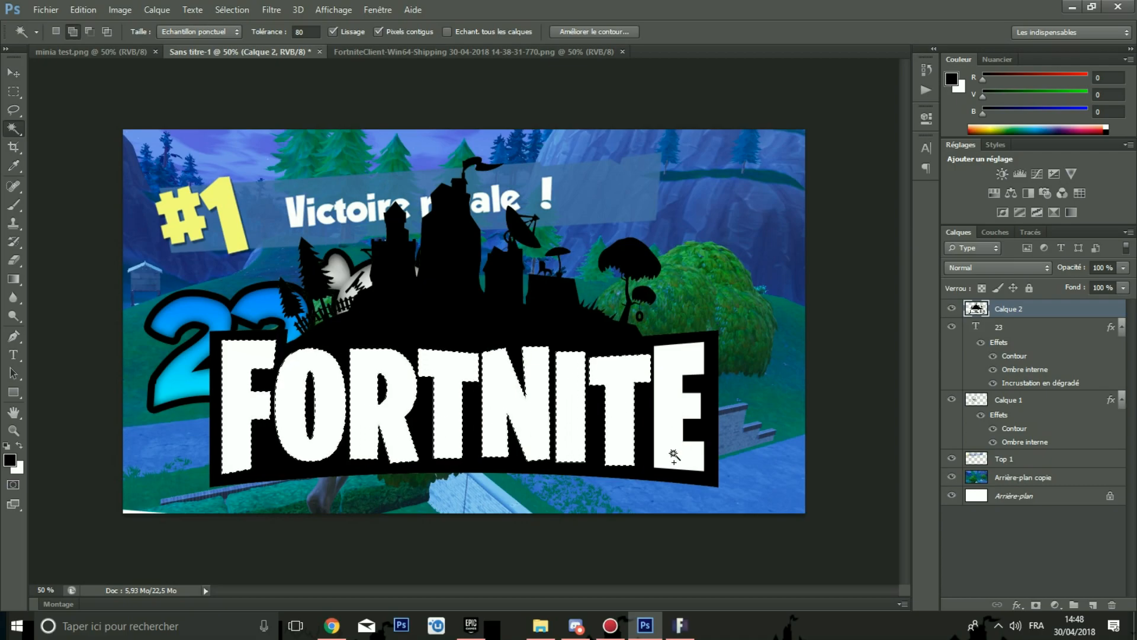
key("Delete")
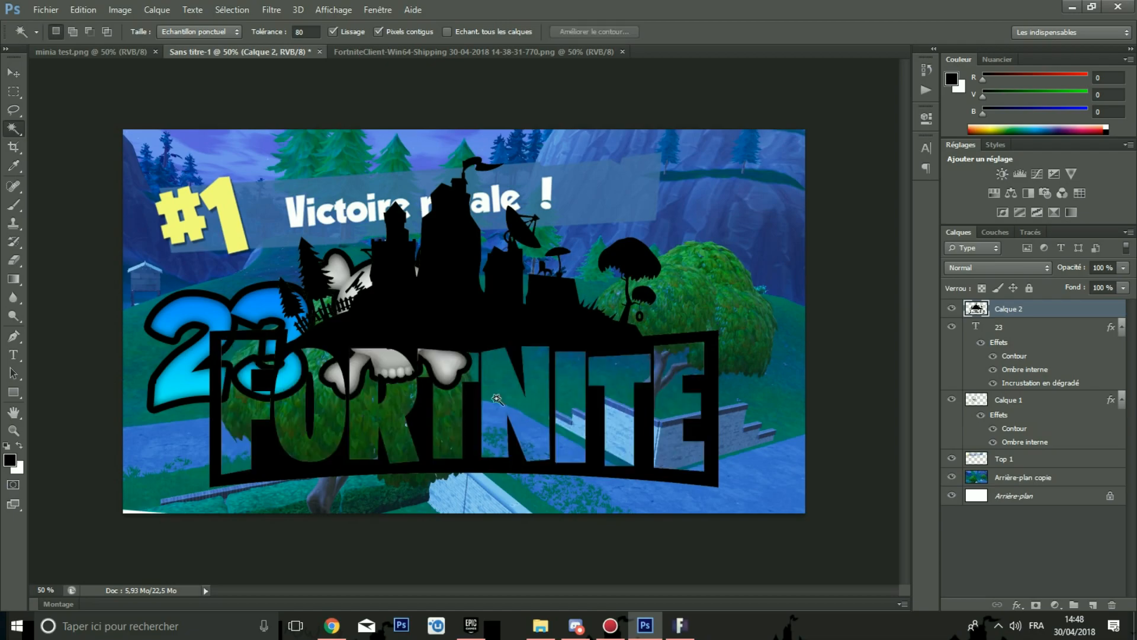
Step: Add a new layer, paste the white FORTNITE lettering and move it down over the logo's letter holes
left_click(1092, 604)
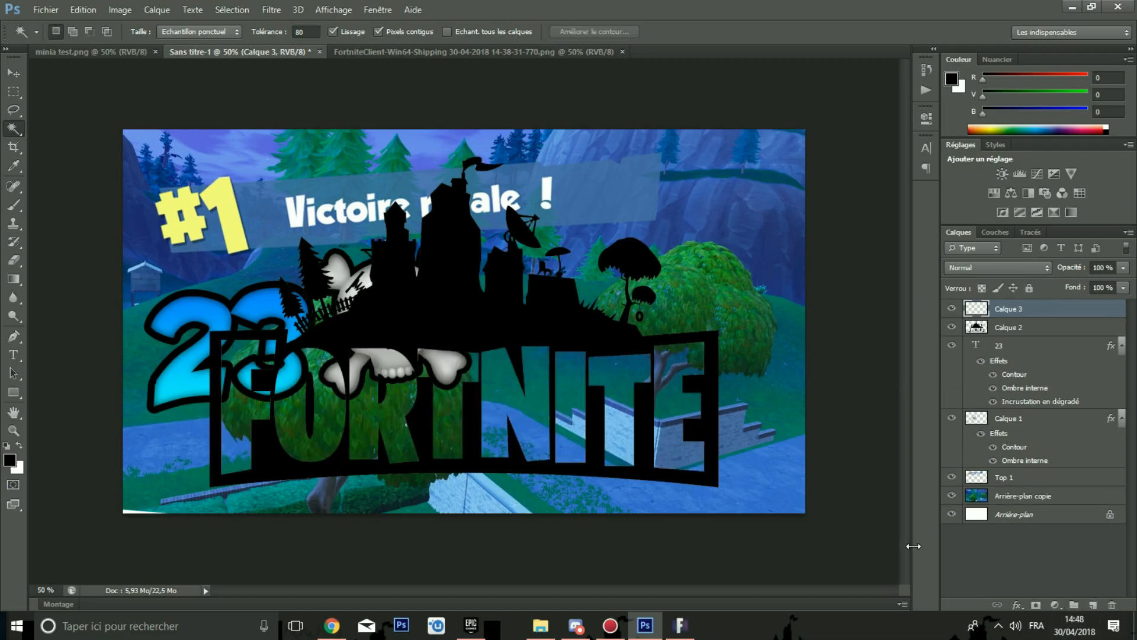
key("ctrl+v")
key("ctrl+t")
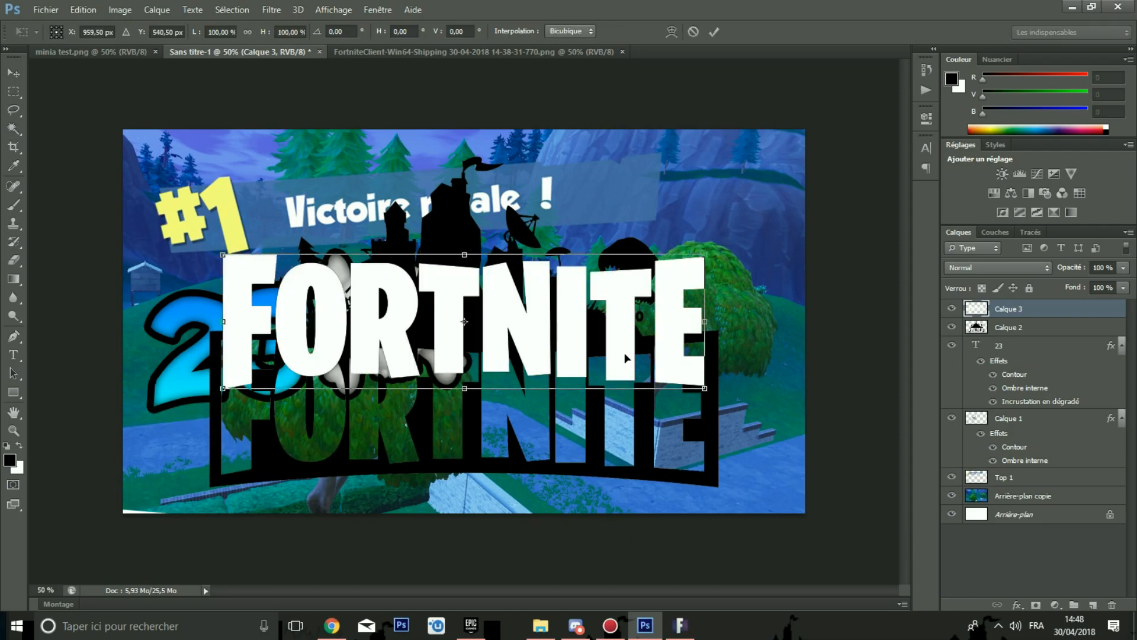
left_click_drag(648, 340, 649, 425)
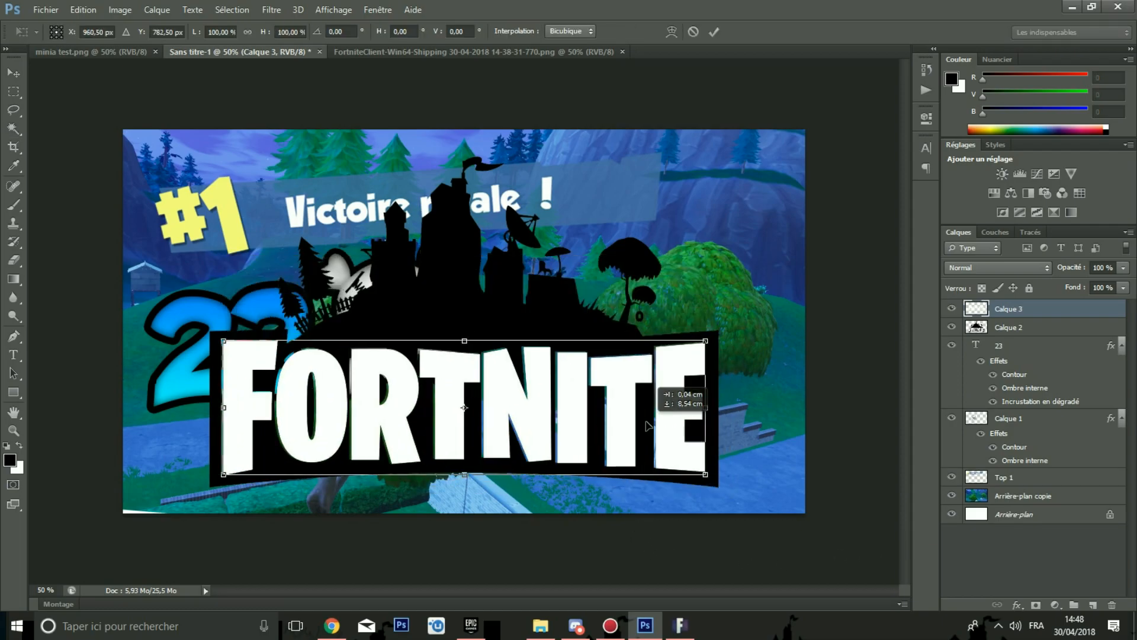
Step: Nudge the pasted lettering slightly left to line it up with the logo and apply the transform
key("ctrl+plus")
key("ctrl+plus")
key("ctrl+plus")
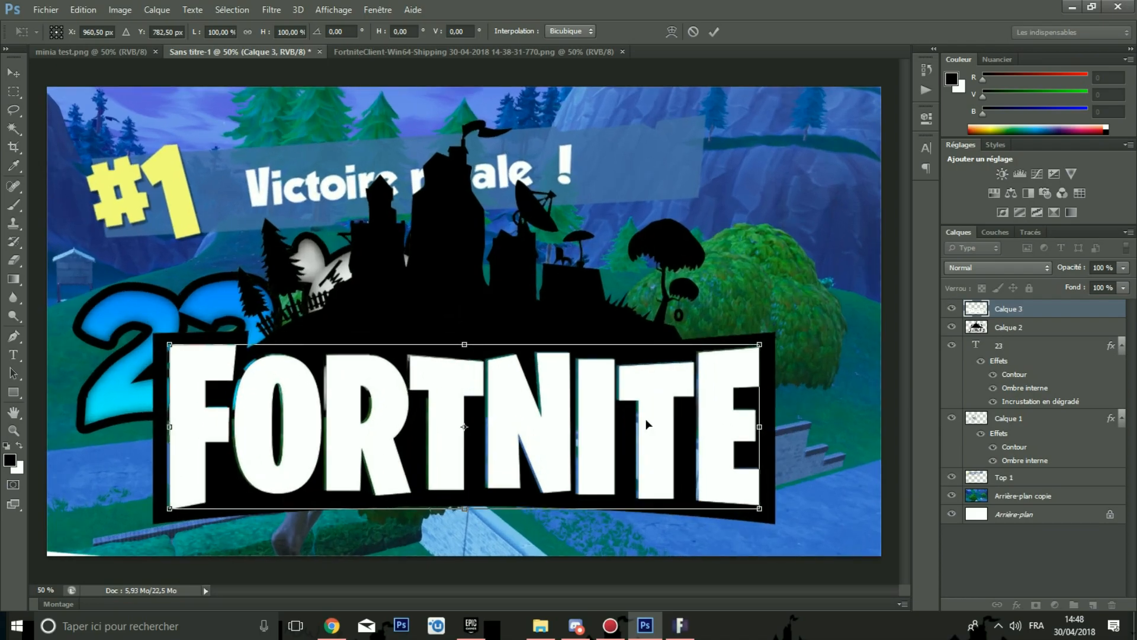
scroll(643, 431, "down", 2)
scroll(608, 429, "down", 3)
key("Left")
key("Left")
key("Left")
key("Left")
key("Left")
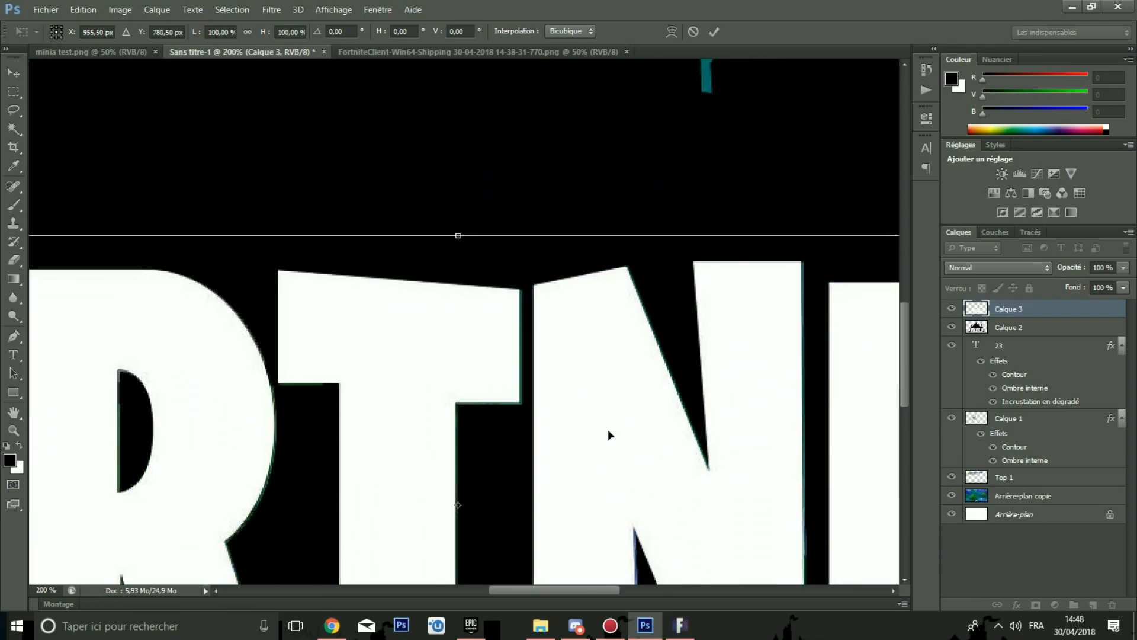
key("Return")
Step: Inspect the logo's edges up close with the Magic Wand tool active
key("w")
key("ctrl+minus")
key("ctrl+minus")
key("ctrl+minus")
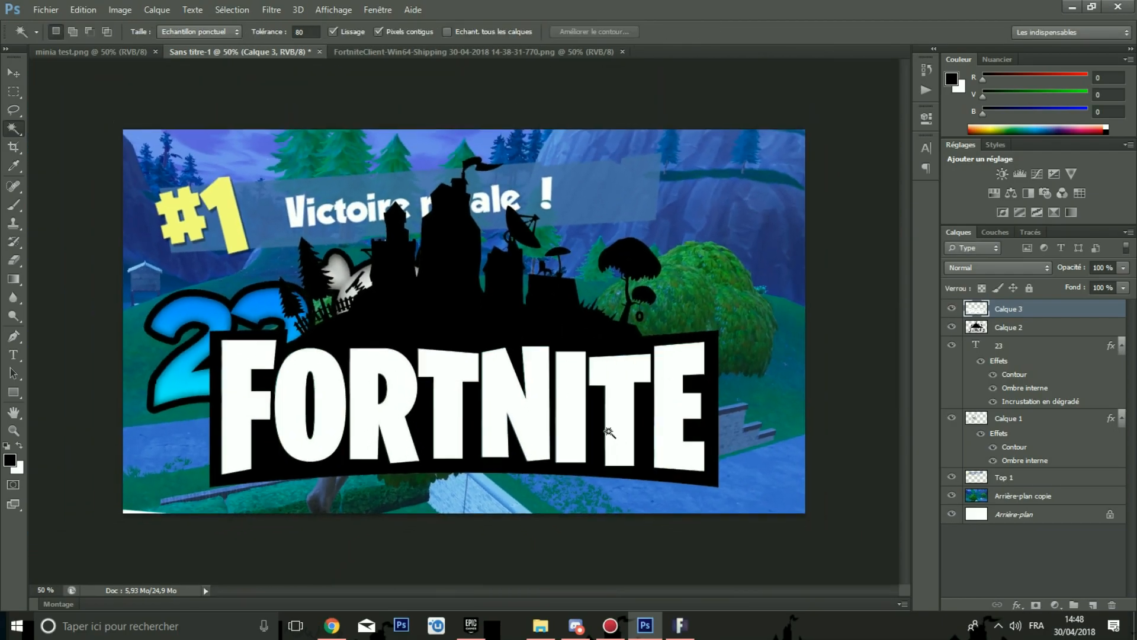
key("ctrl+plus")
key("ctrl+plus")
key("ctrl+plus")
key("ctrl+plus")
key("ctrl+plus")
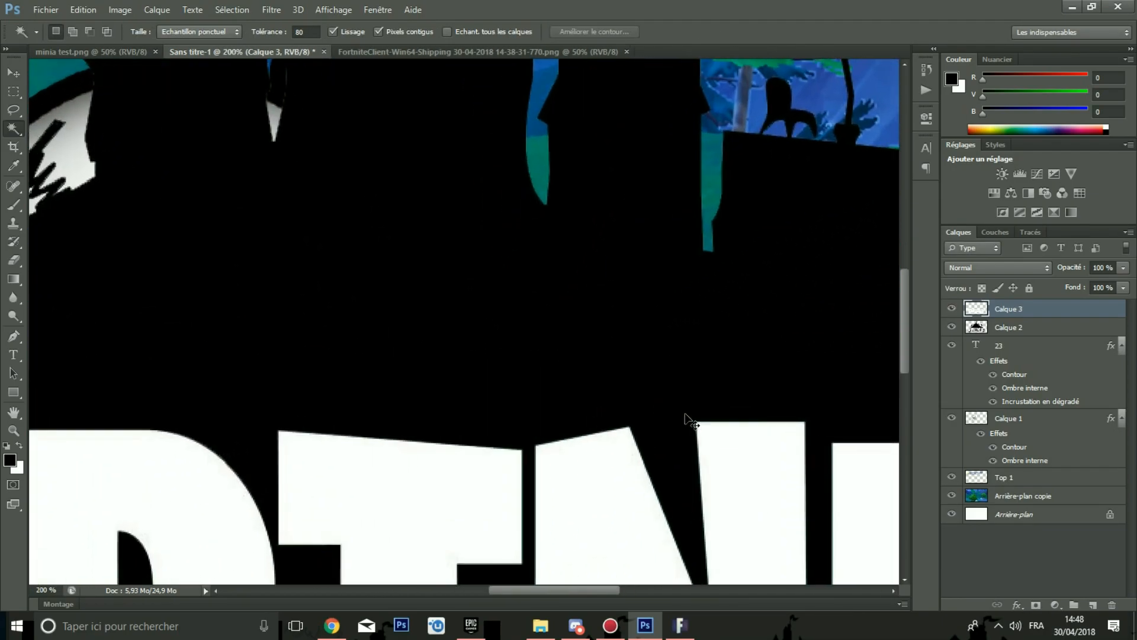
scroll(607, 203, "up", 5)
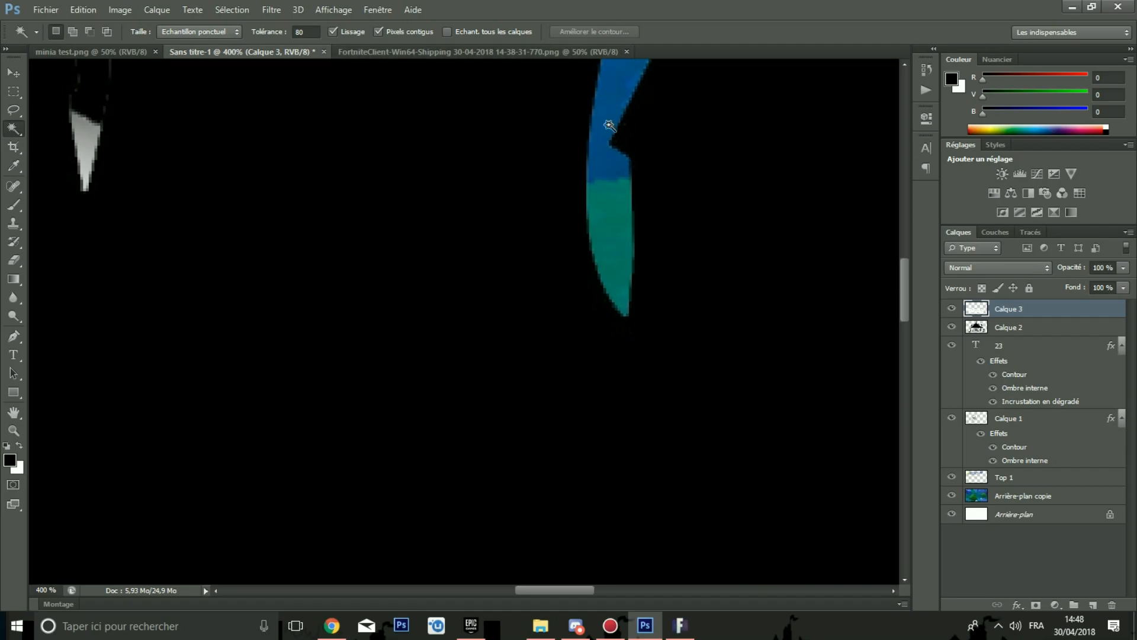
scroll(608, 203, "down", 8)
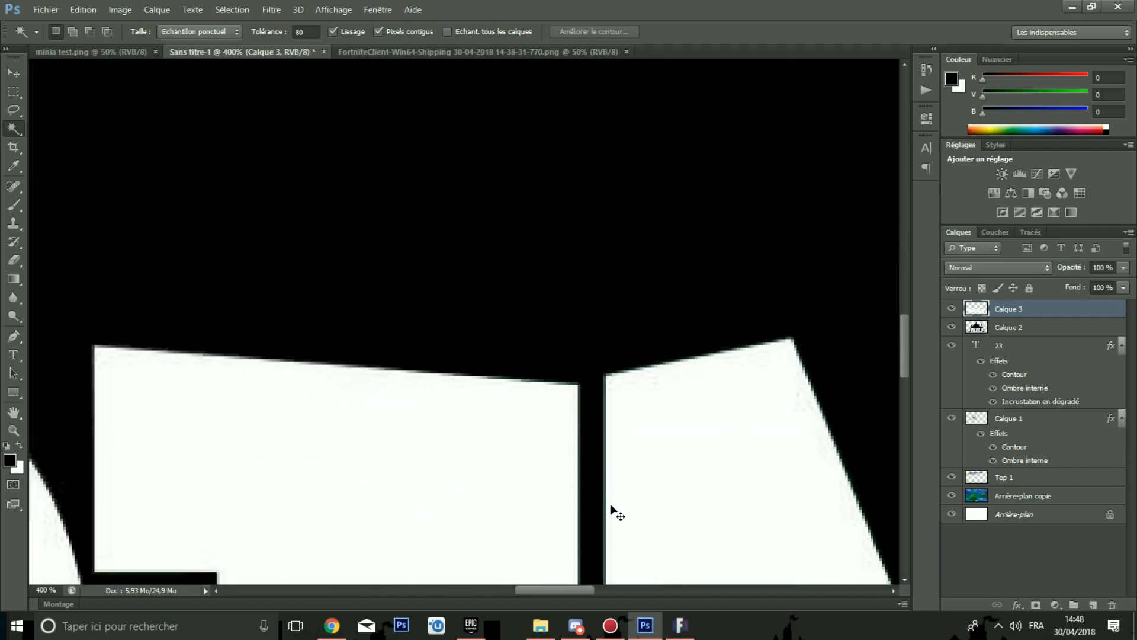
Step: Add a Color Overlay to the pasted lettering layer using a white colour sampled from the canvas
key("ctrl+minus")
key("ctrl+minus")
key("ctrl+minus")
key("ctrl+minus")
key("ctrl+minus")
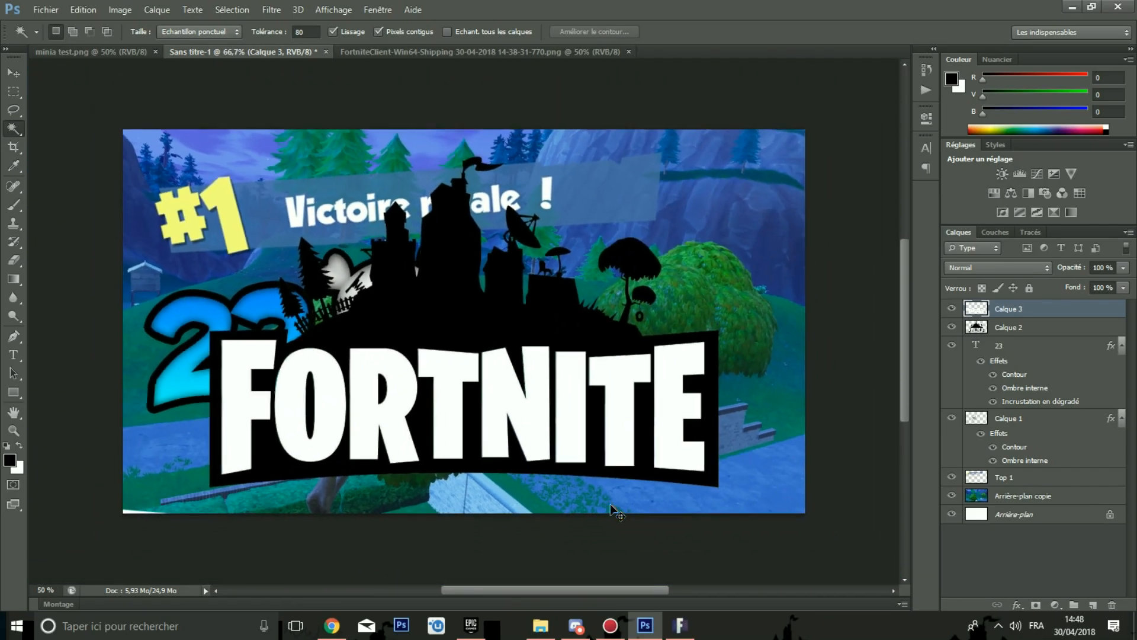
right_click(1011, 310)
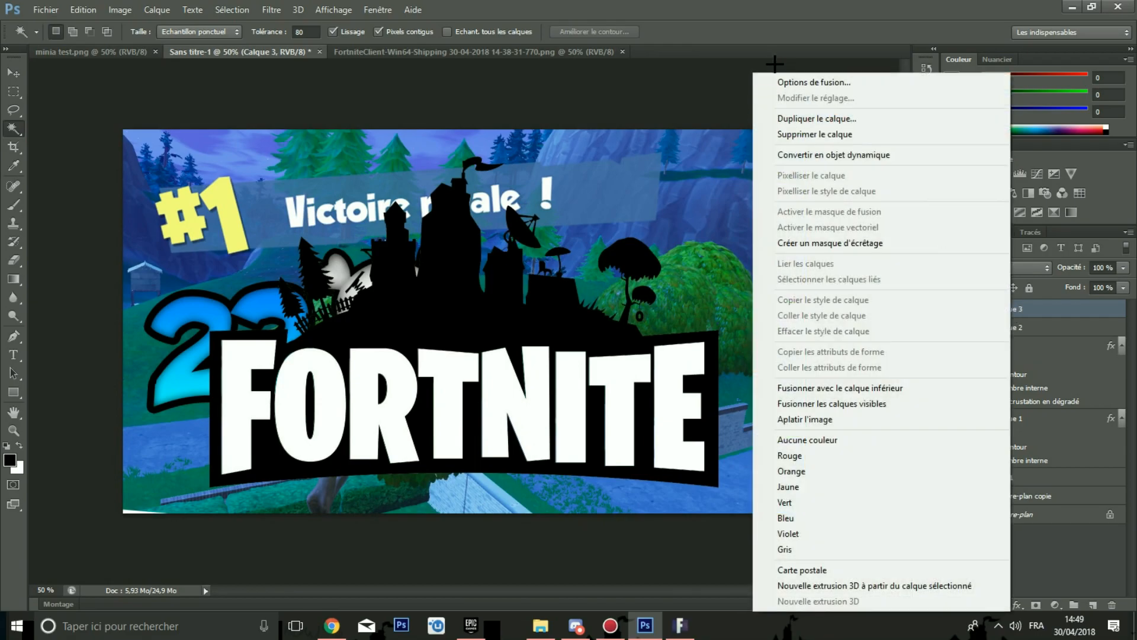
left_click(788, 85)
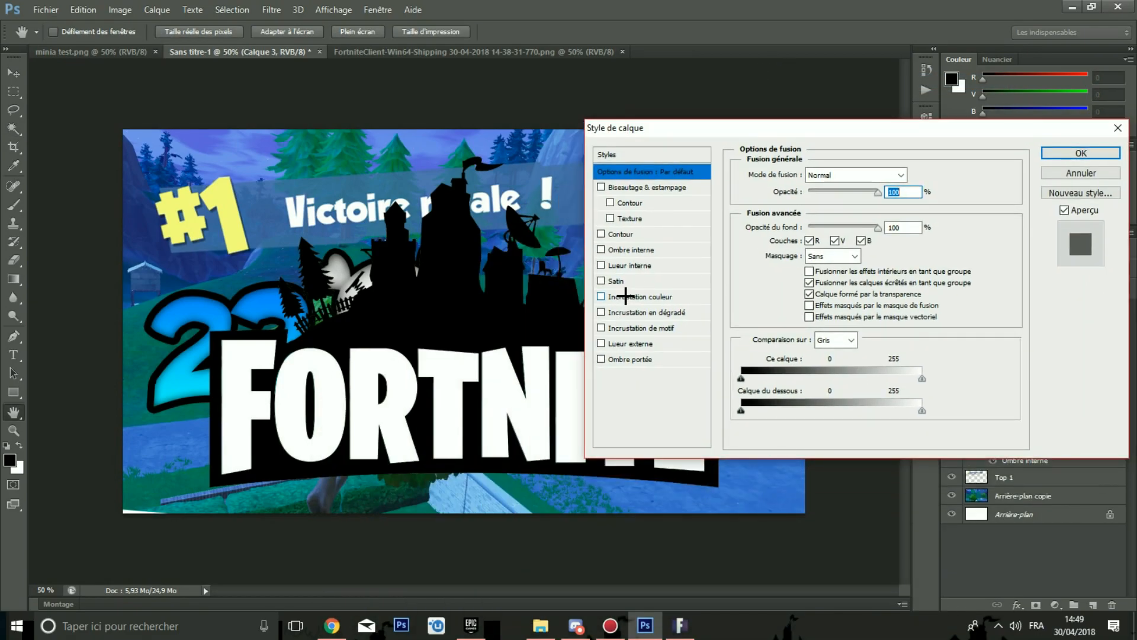
left_click(626, 295)
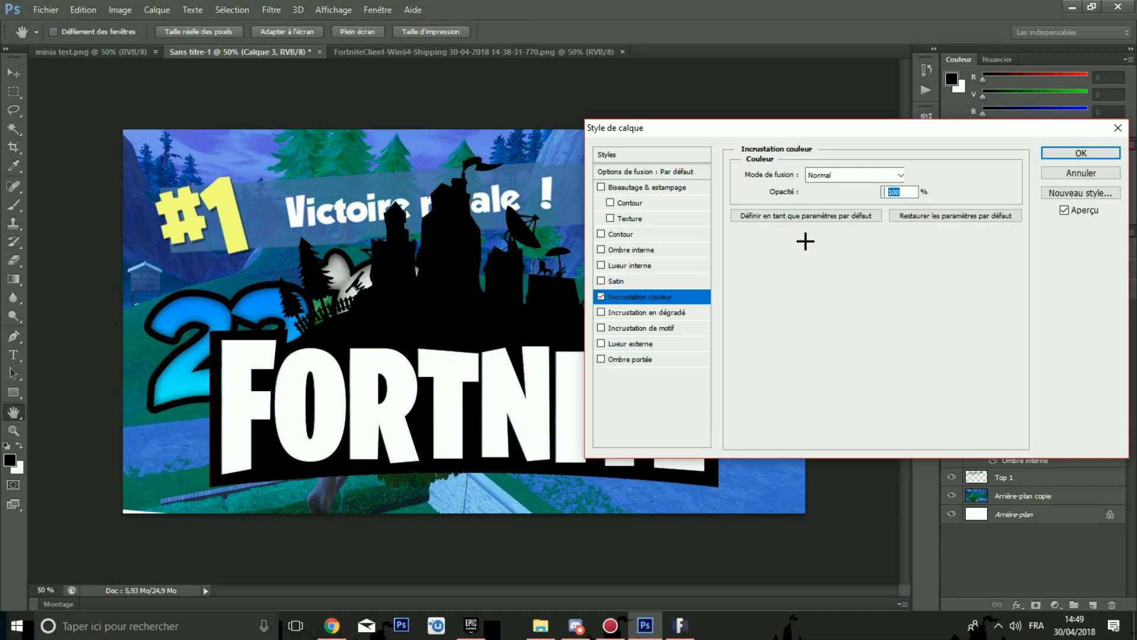
left_click(913, 180)
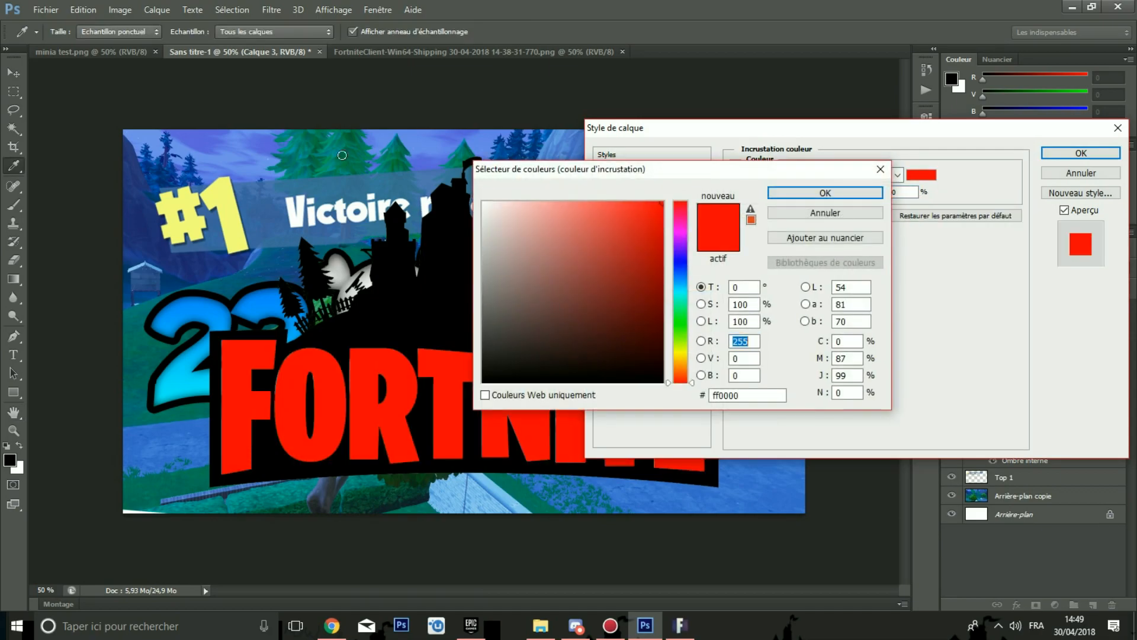
left_click_drag(543, 310, 336, 141)
left_click(812, 188)
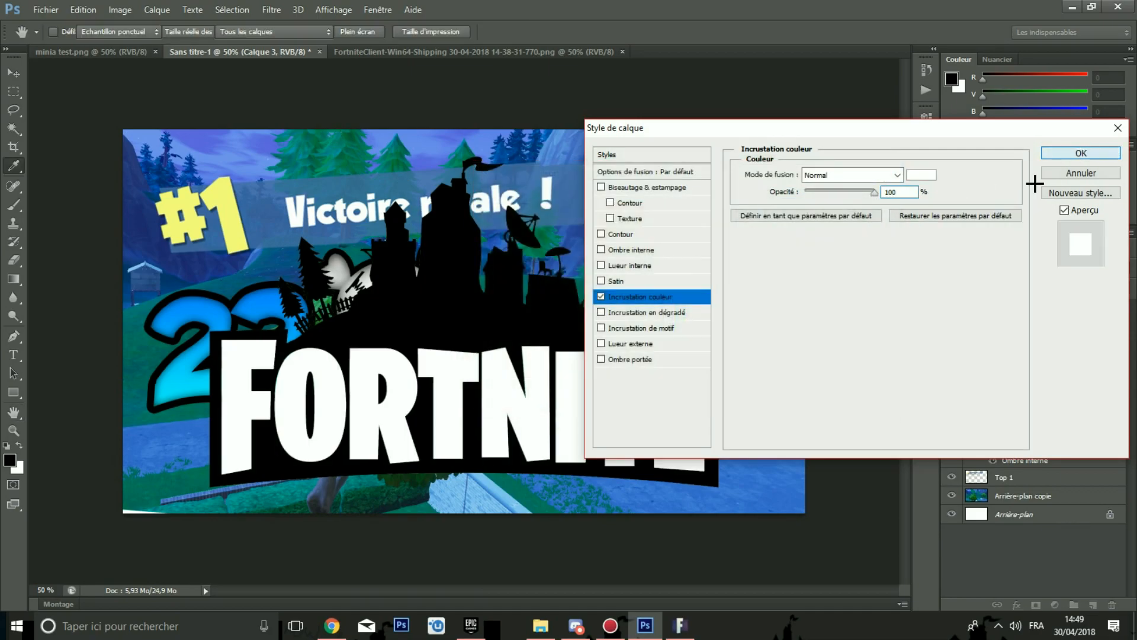
left_click(1077, 154)
Step: Add a black Color Overlay to the Fortnite logo layer
right_click(1000, 356)
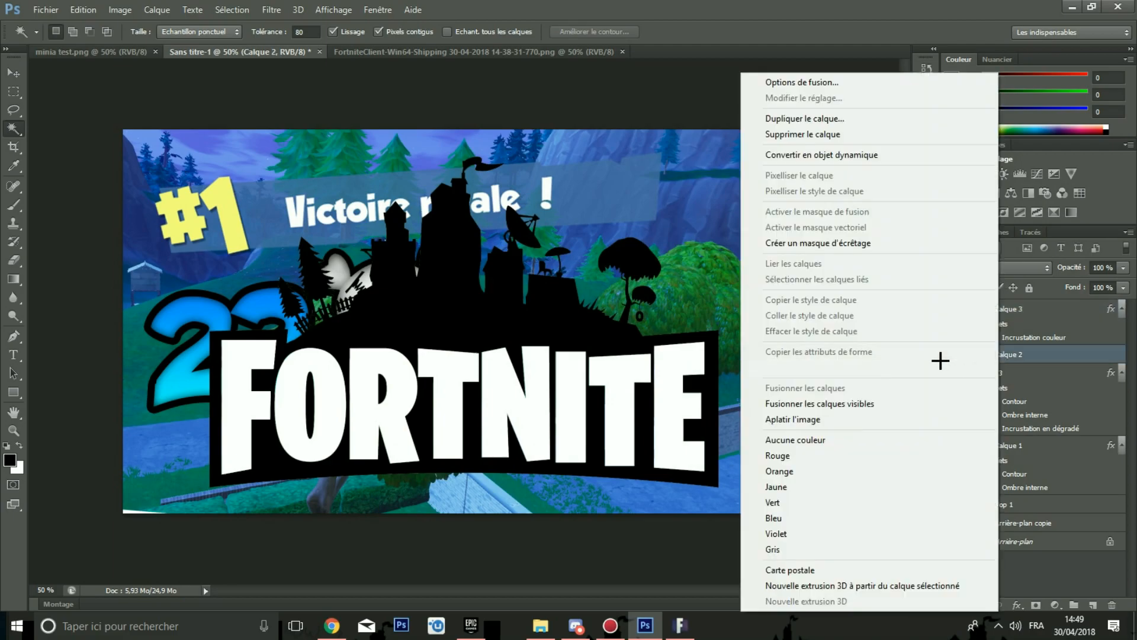
left_click(788, 83)
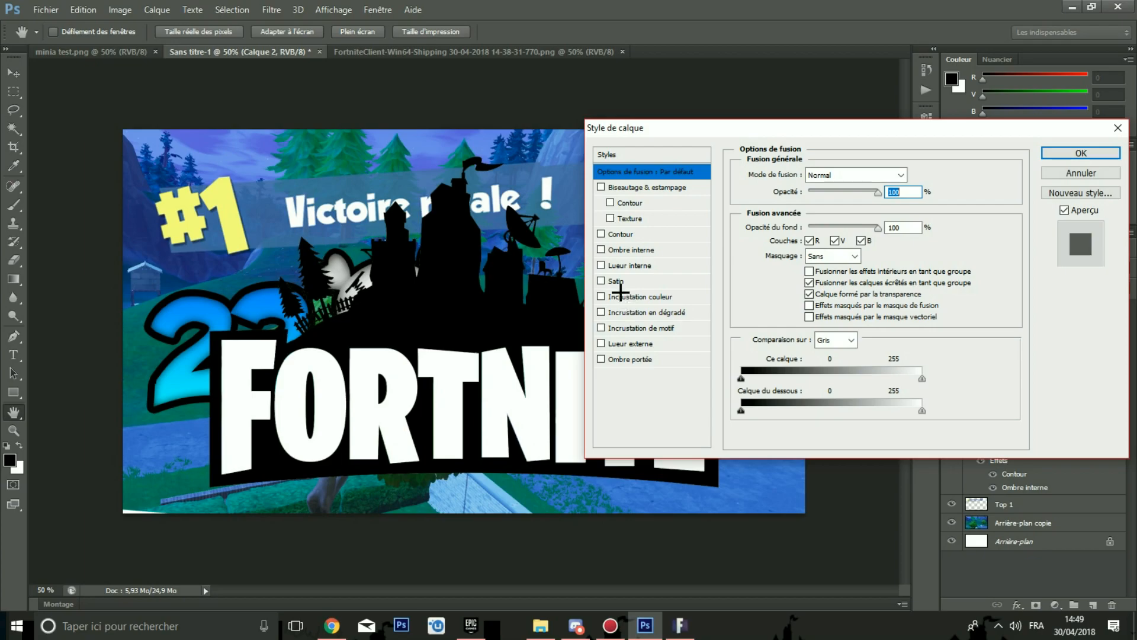
left_click(630, 296)
left_click(922, 178)
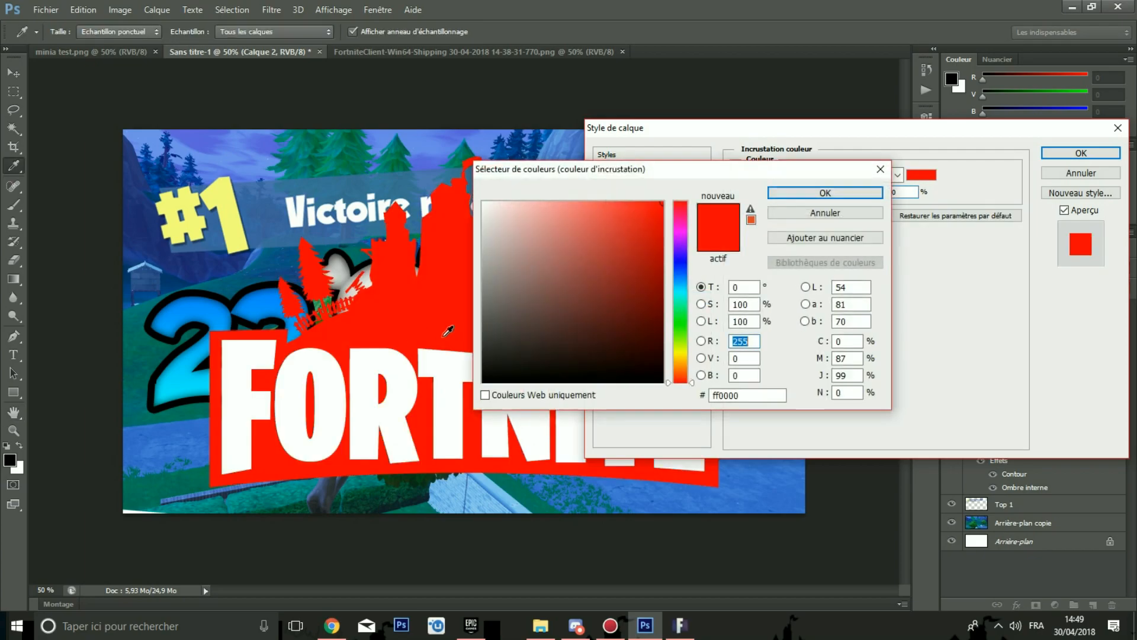
left_click_drag(604, 372, 664, 385)
left_click(814, 192)
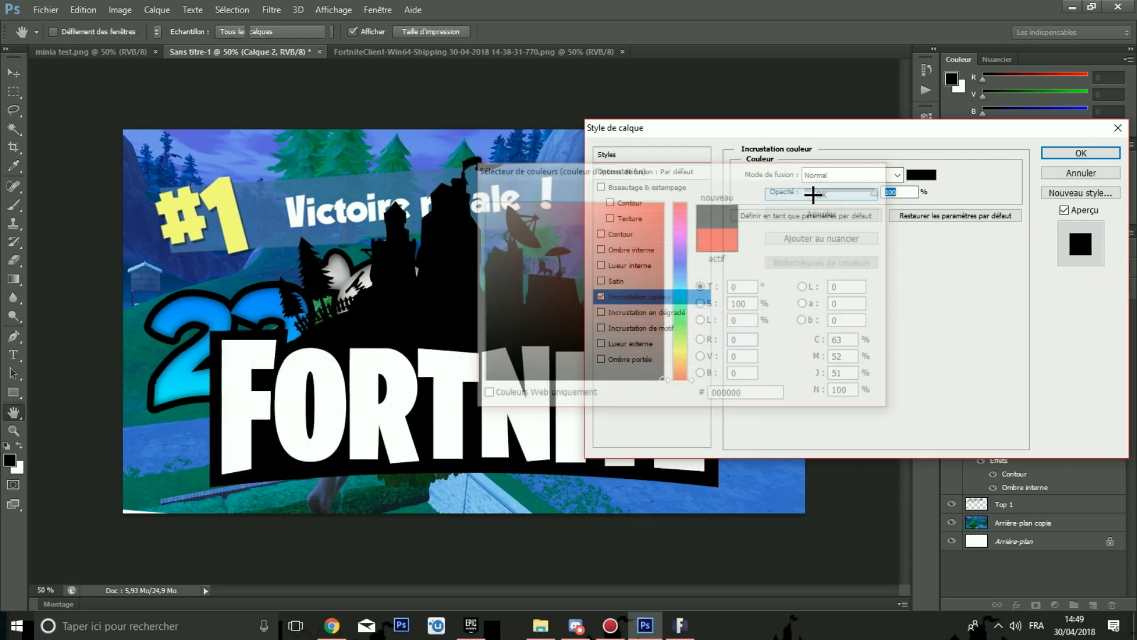
left_click(1048, 152)
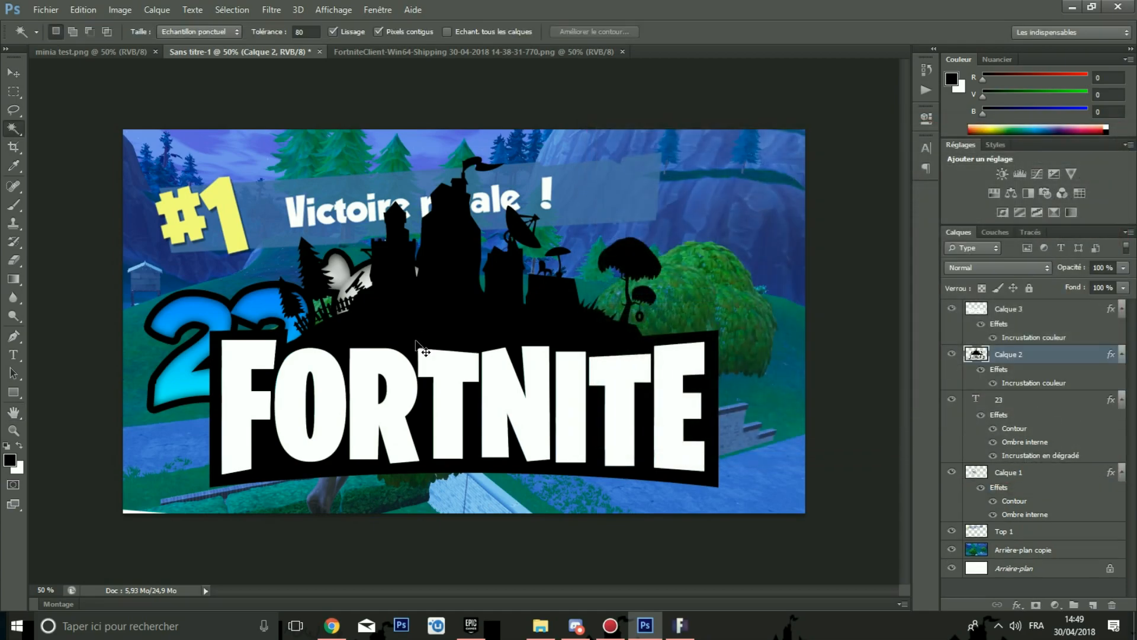
Step: Merge the lettering layer and the logo layer into a single layer
scroll(425, 352, "up", 4)
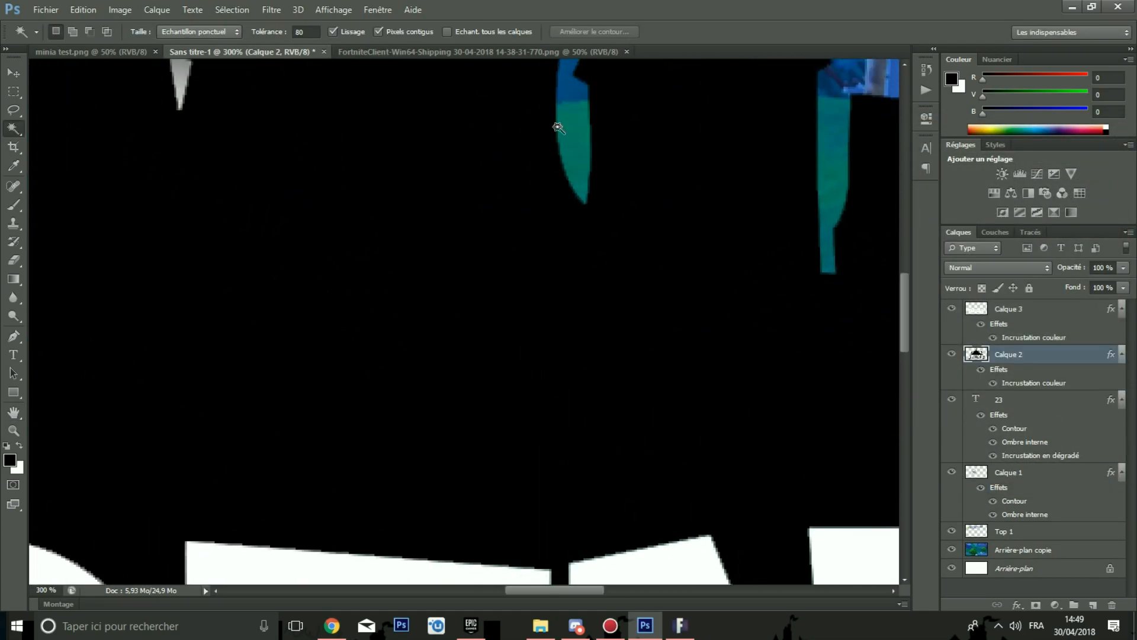
scroll(578, 175, "up", 5)
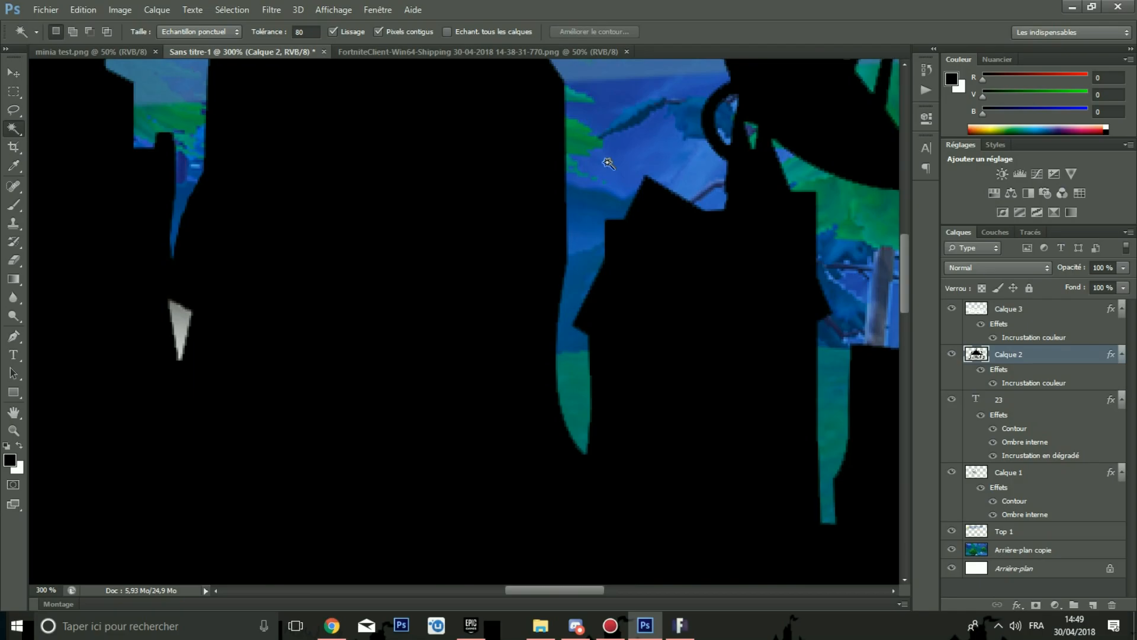
scroll(608, 163, "up", 3)
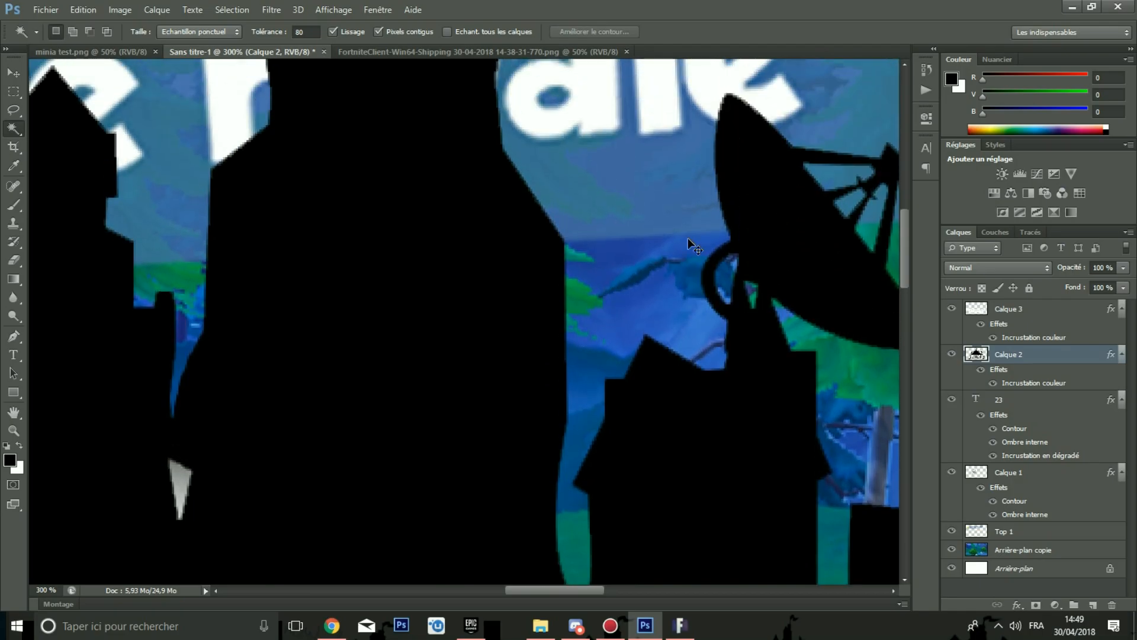
scroll(687, 237, "down", 5)
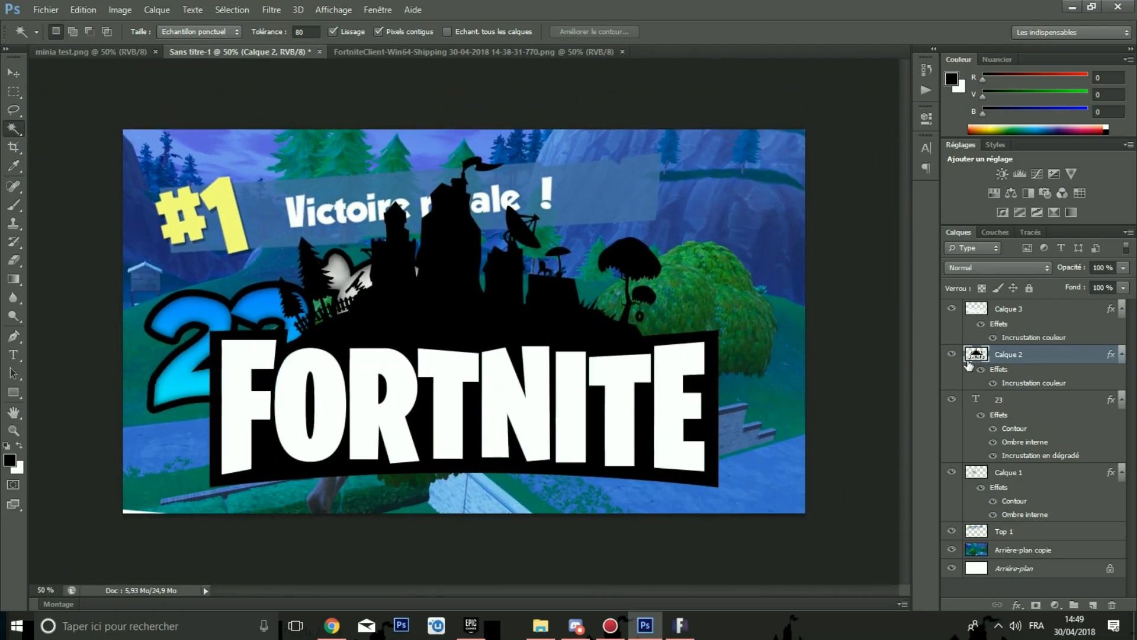
left_click(1021, 317, "ctrl")
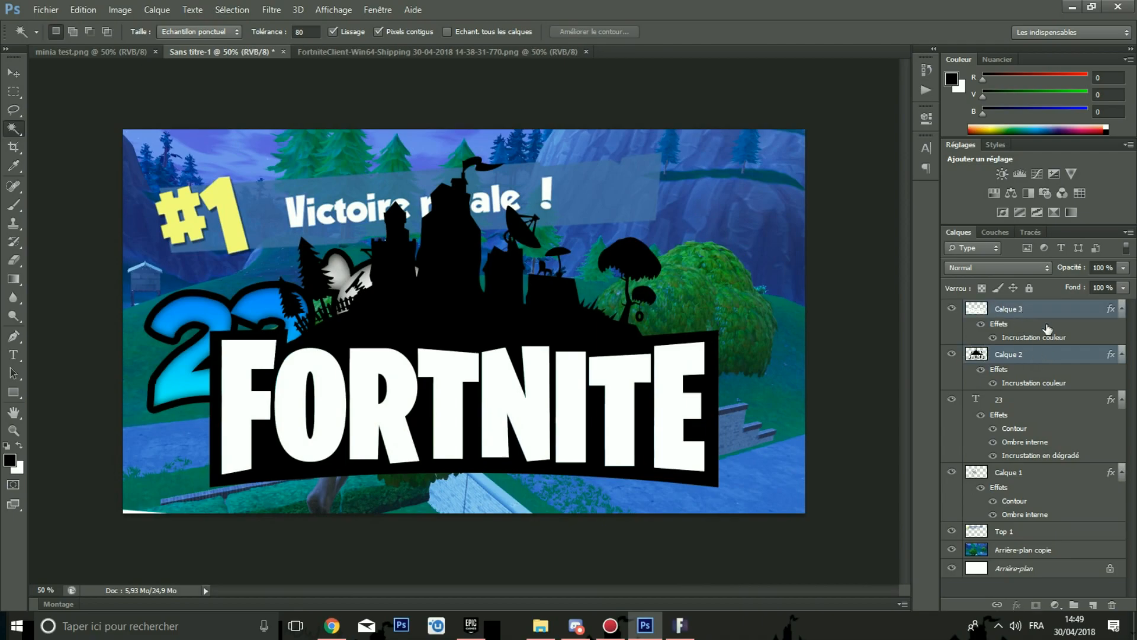
right_click(1030, 311)
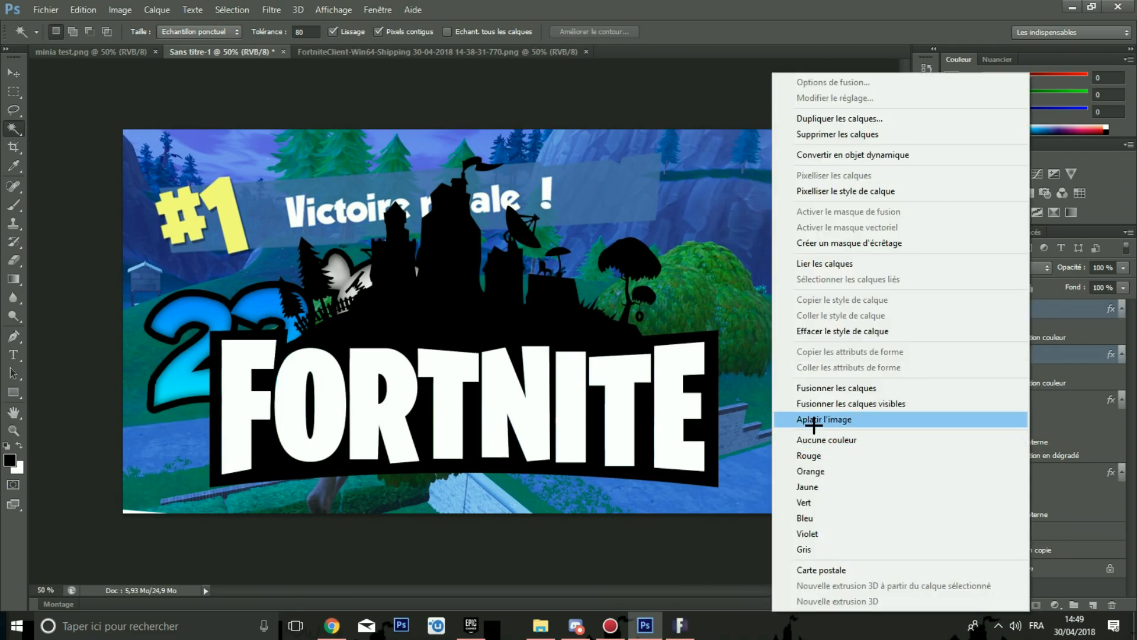
left_click(820, 386)
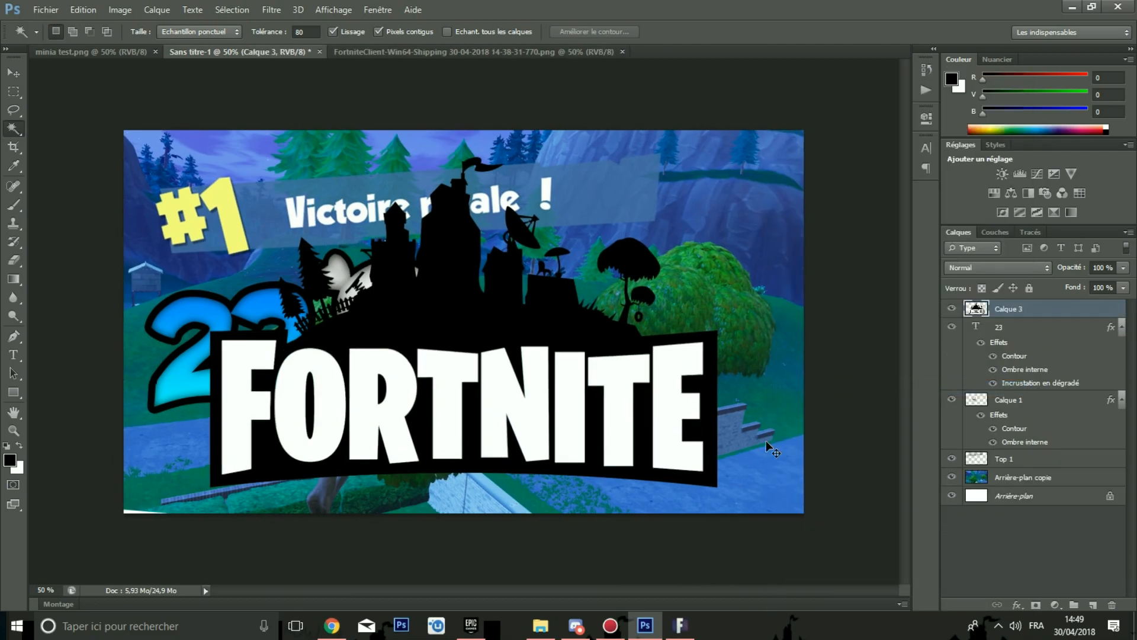
Step: Scale the merged logo down to about 62%, rotate it about 15° and place it beside the skull
scroll(767, 441, "down", 2)
key("ctrl+t")
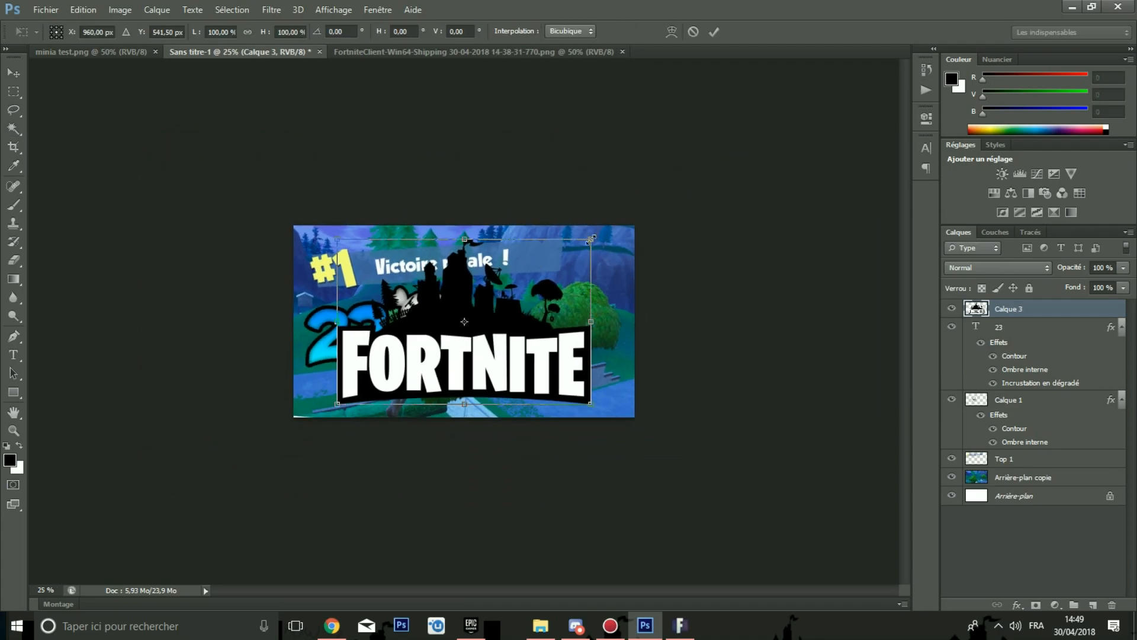
left_click_drag(590, 239, 529, 279)
left_click_drag(502, 316, 607, 320)
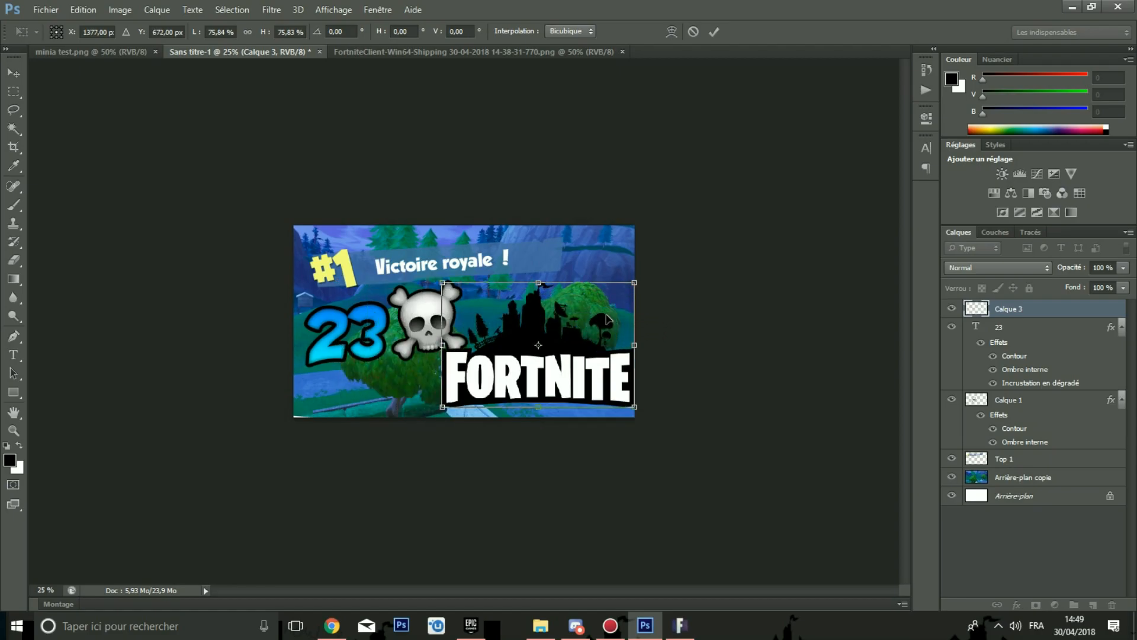
scroll(607, 319, "up", 1)
left_click_drag(686, 264, 633, 290)
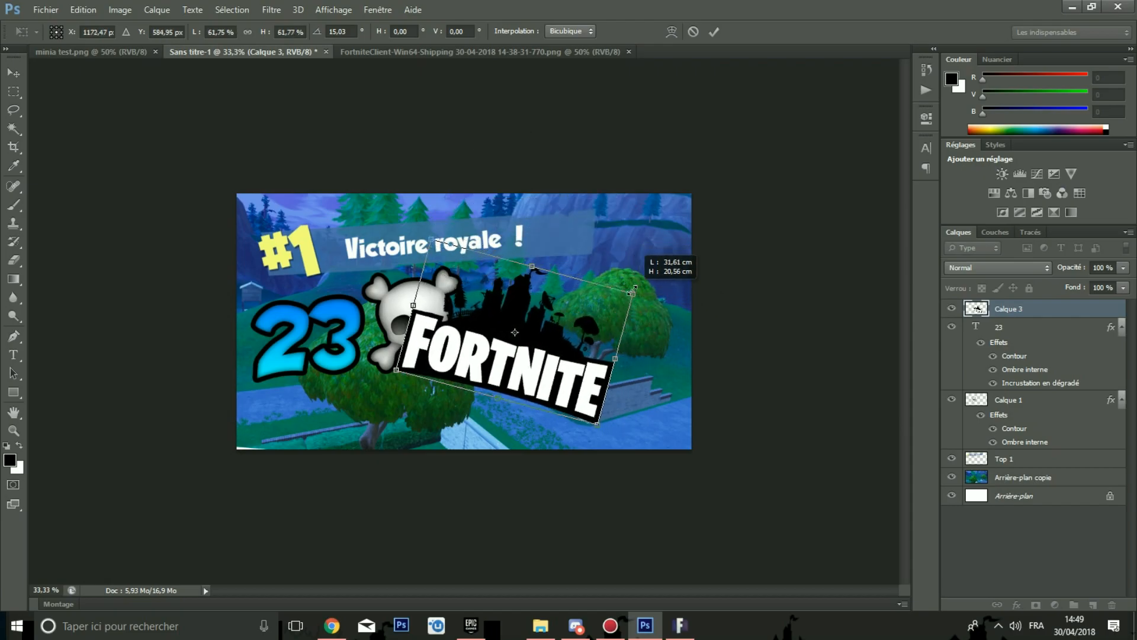
key("Return")
Step: Move the tilted logo up into the top-right corner of the thumbnail
key("ctrl+plus")
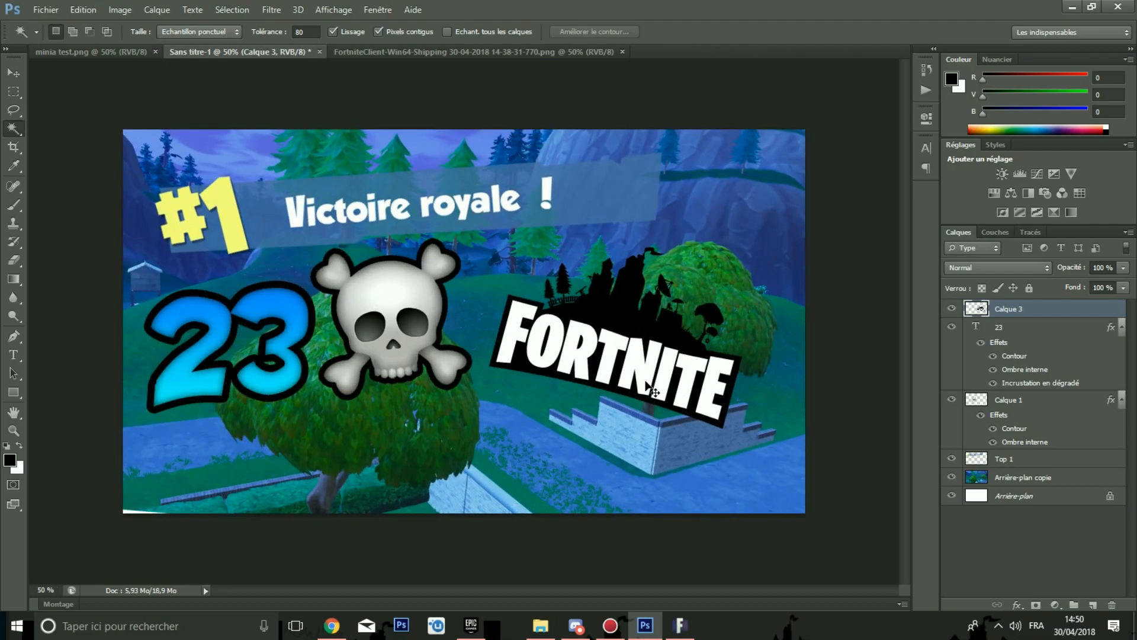
key("ctrl+t")
left_click_drag(758, 263, 754, 265)
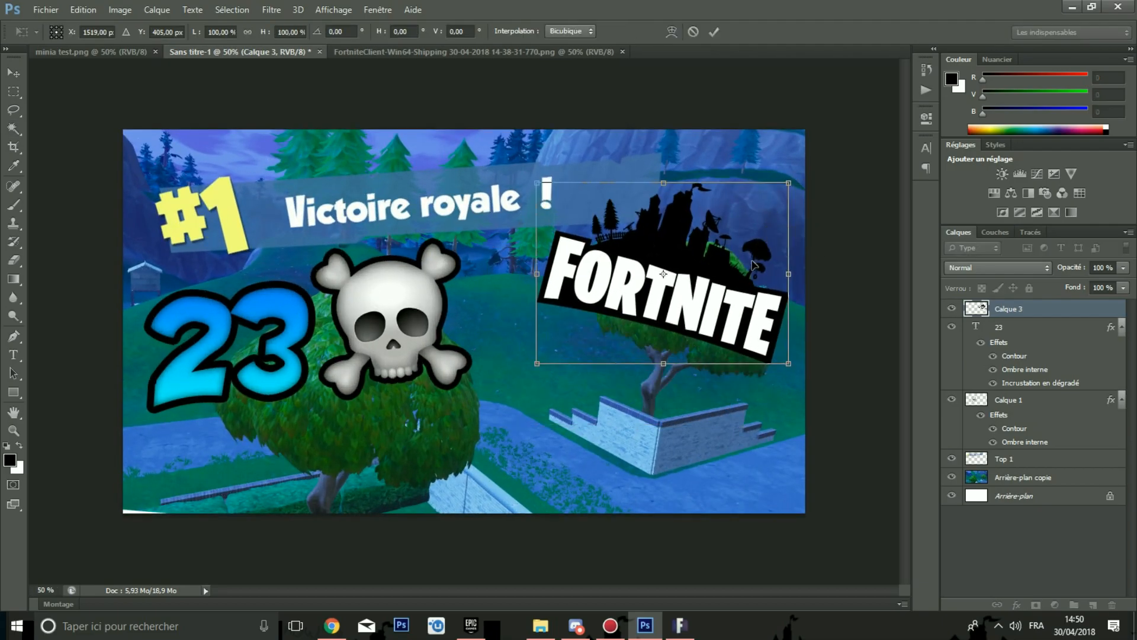
key("Return")
Step: Add the text DUO VS SQUAD in black Engcomica below the skull
key("w")
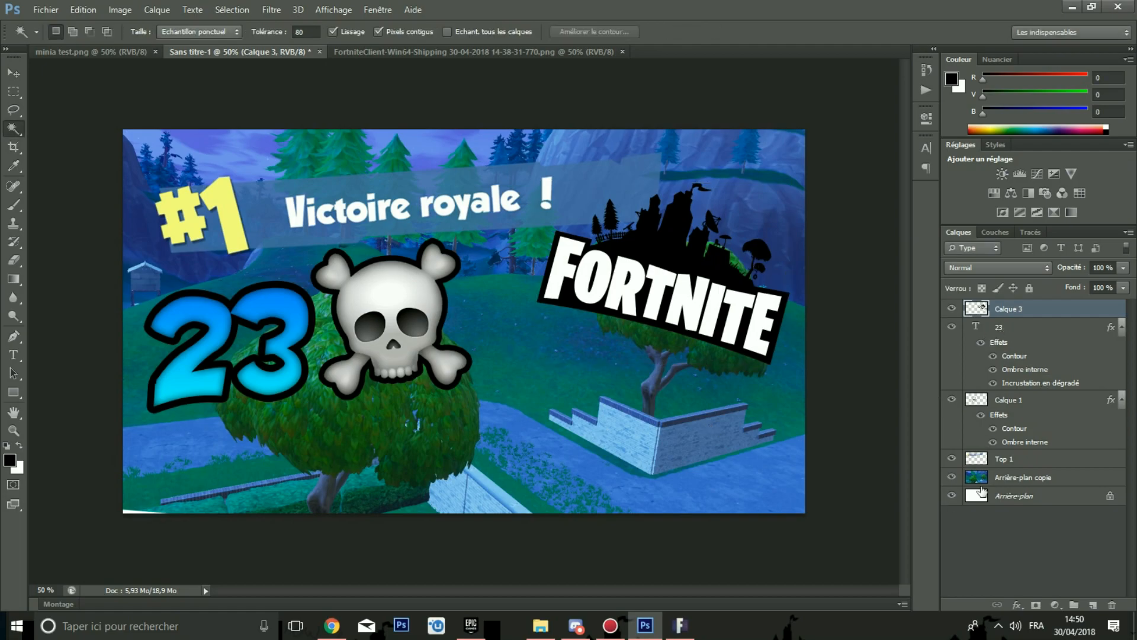
key("ctrl+minus")
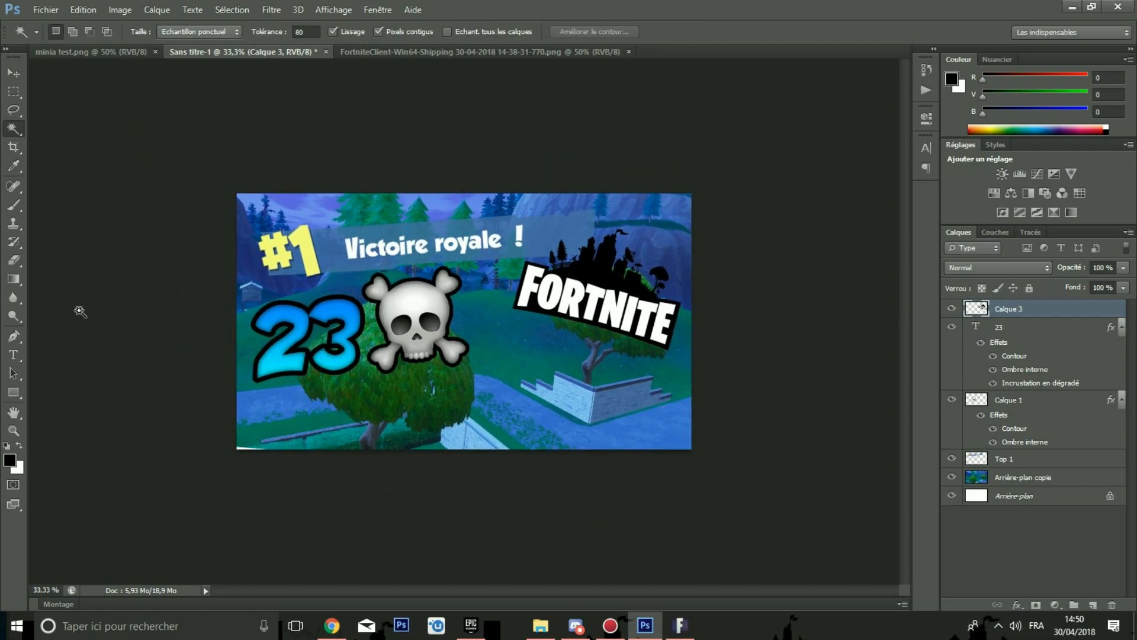
left_click(13, 354)
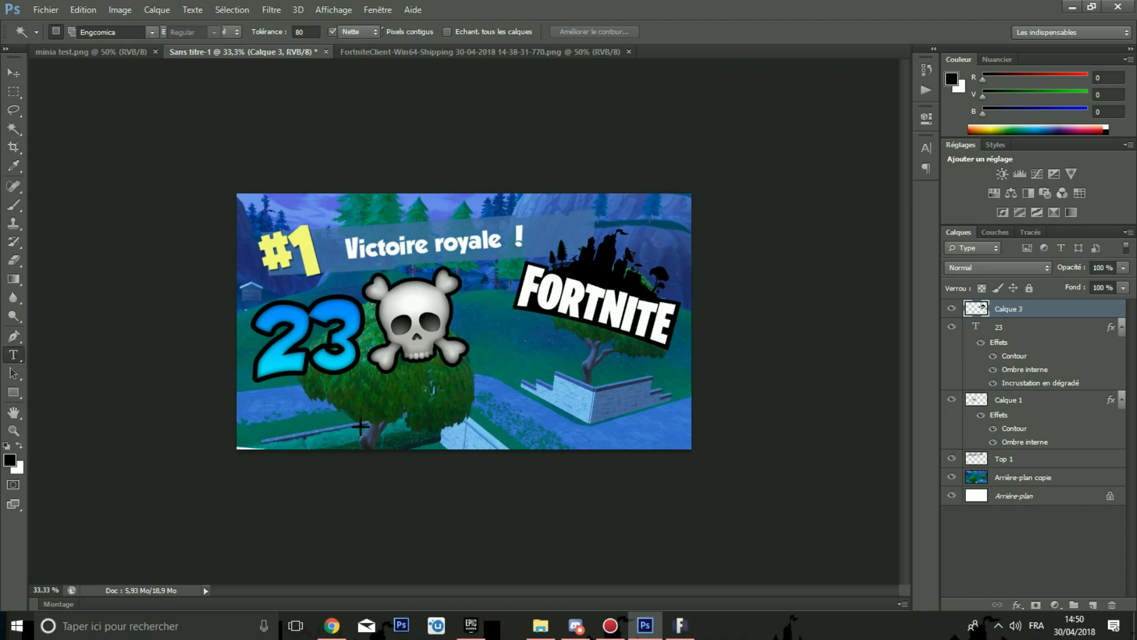
left_click(427, 422)
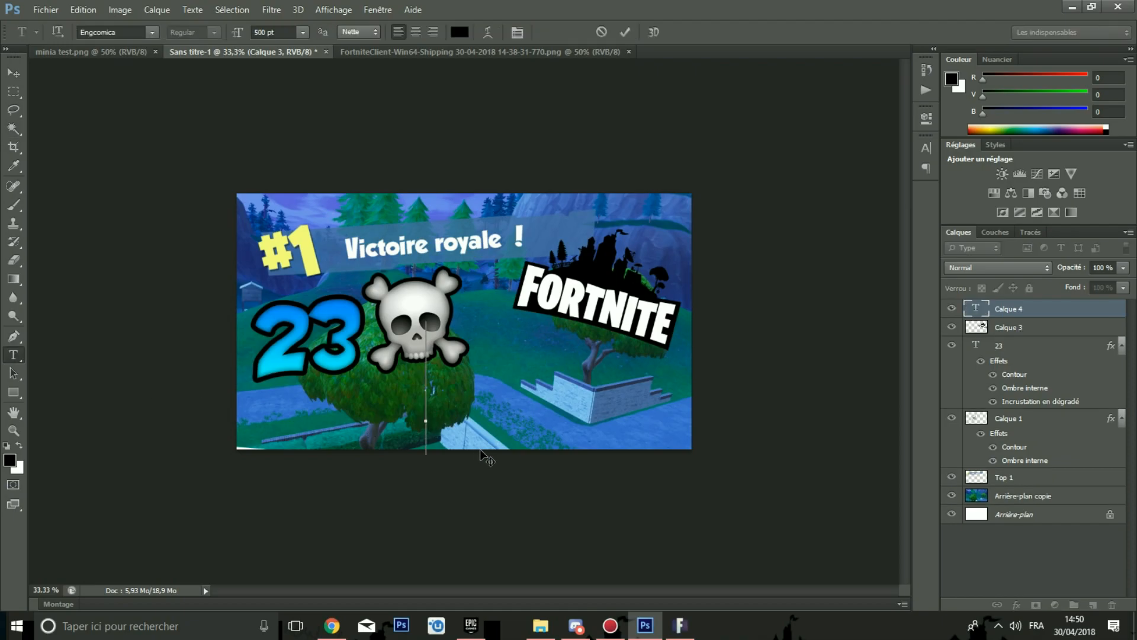
type("DUO")
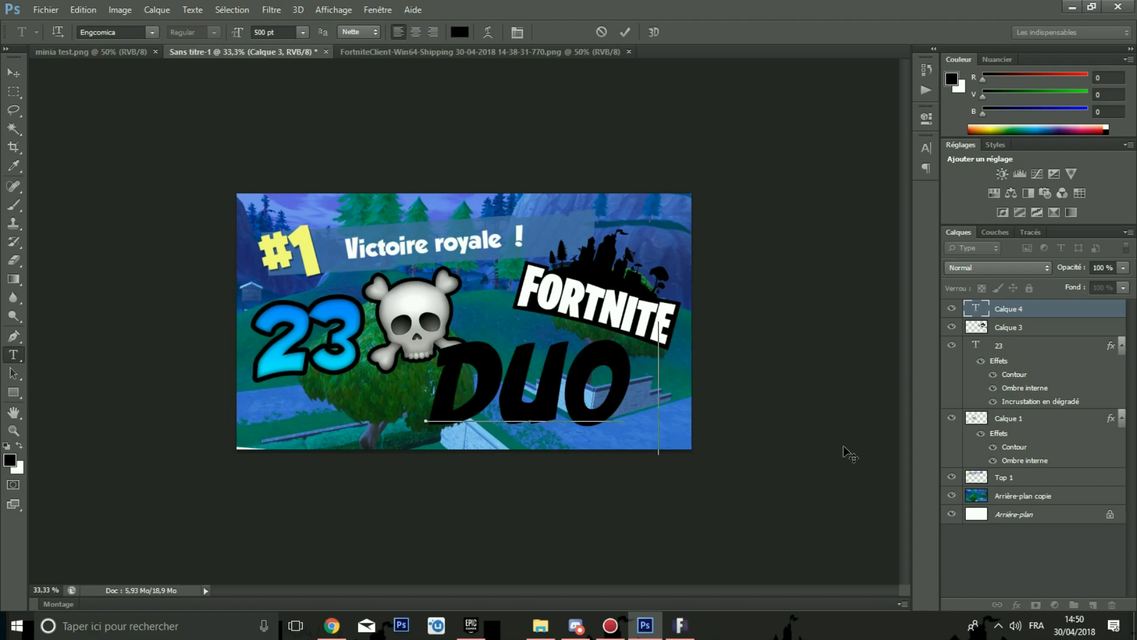
type(" VS S")
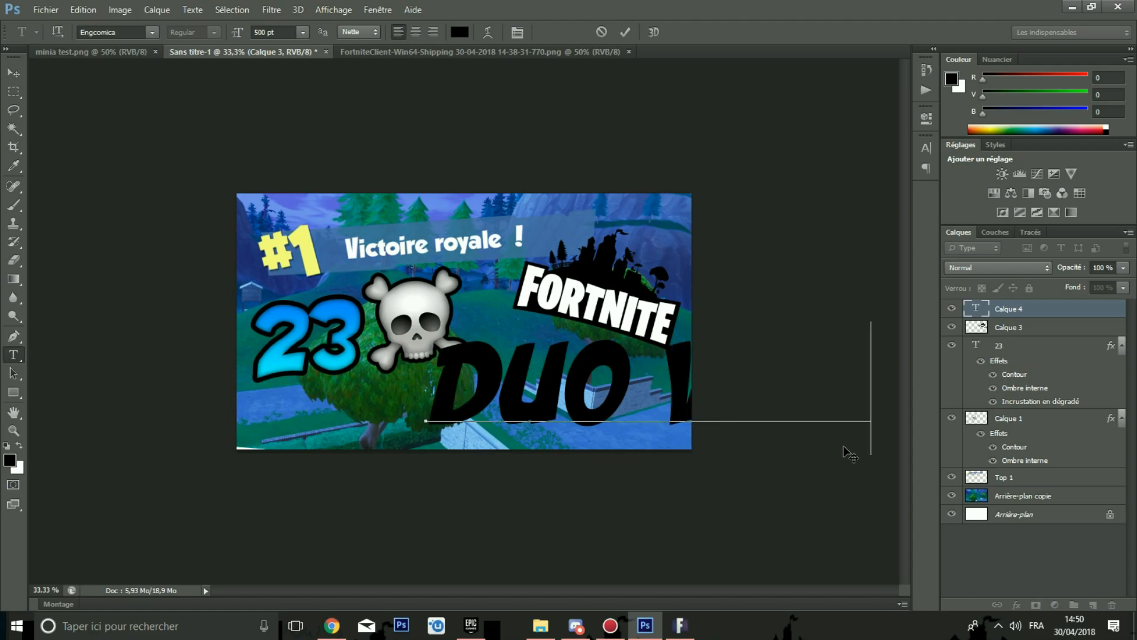
left_click(1016, 422)
left_click(1004, 308)
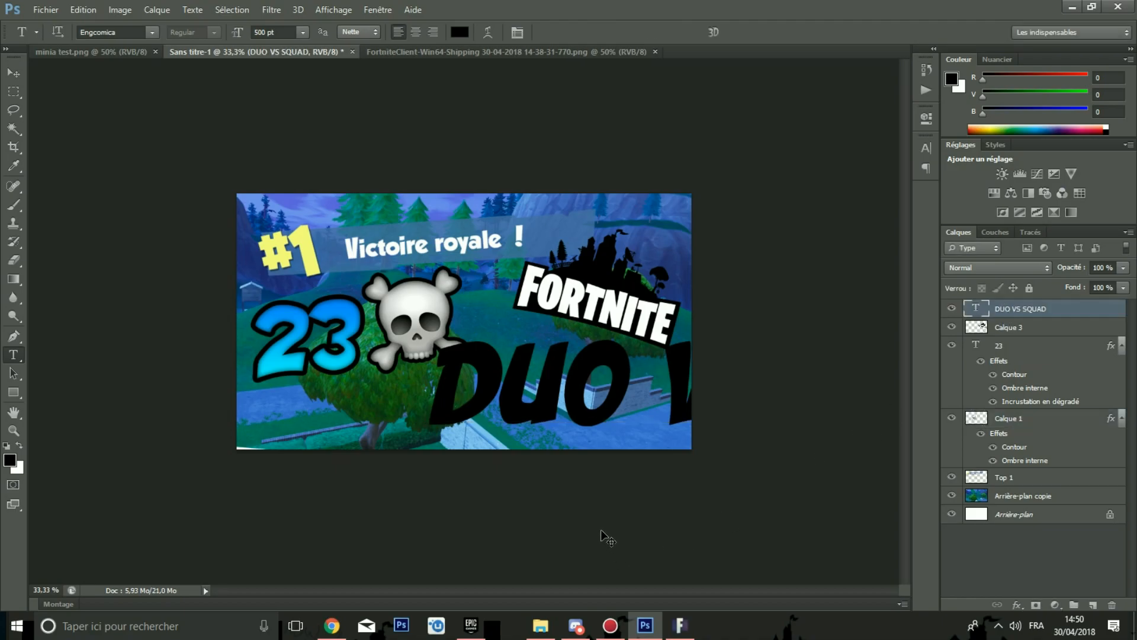
Step: Scale the DUO VS SQUAD text down to about 36% and position it along the bottom of the thumbnail
key("ctrl+t")
key("ctrl+minus")
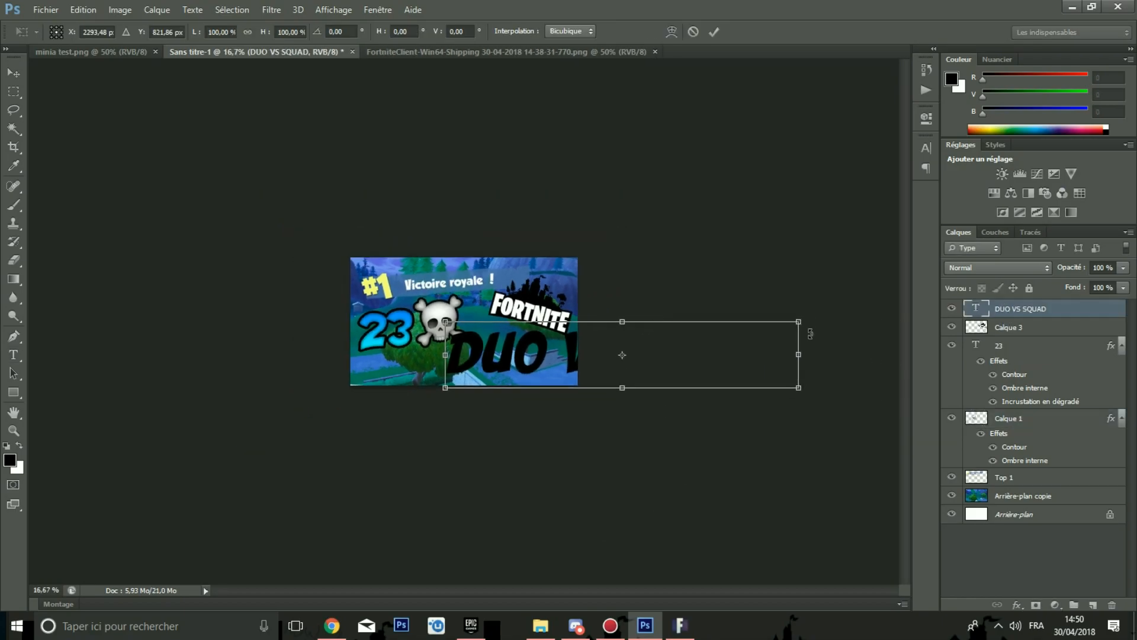
left_click_drag(802, 323, 572, 345)
key("ctrl+plus")
key("ctrl+plus")
key("ctrl+plus")
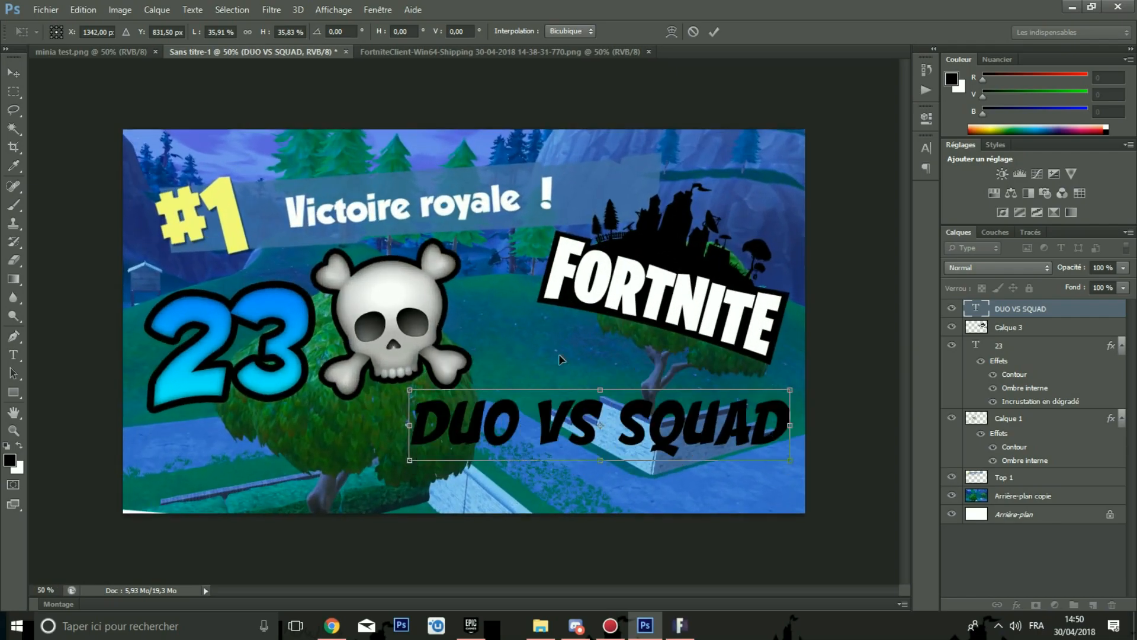
left_click_drag(746, 418, 709, 438)
key("Return")
Step: Open the layer style for the DUO VS SQUAD text layer and enable a Gradient Overlay
key("t")
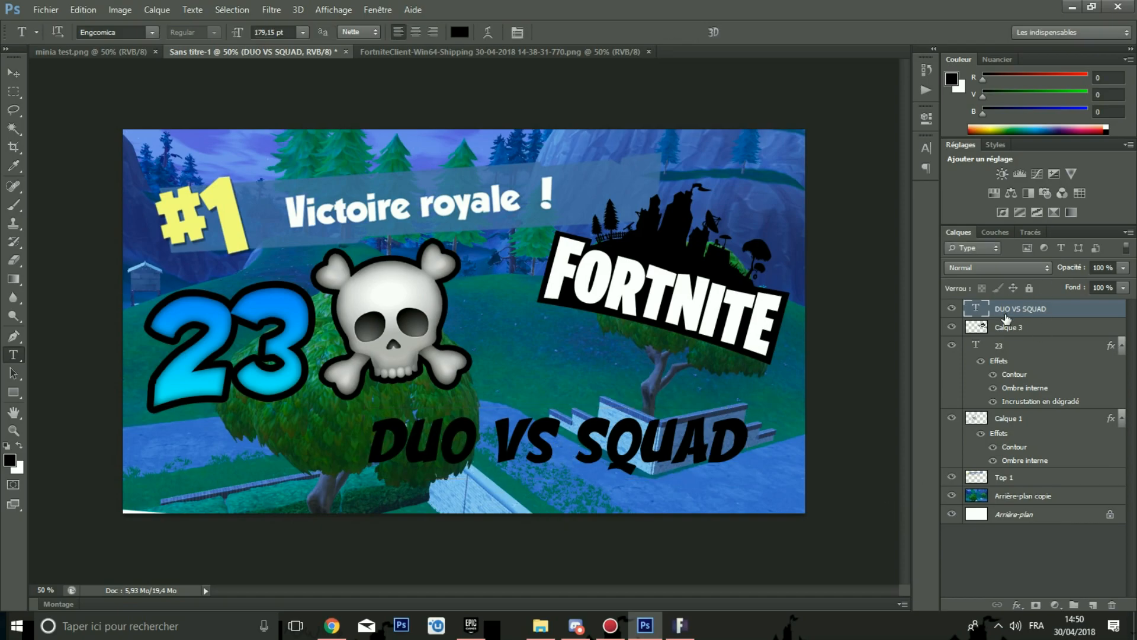
right_click(1006, 312)
left_click(781, 57)
key("h")
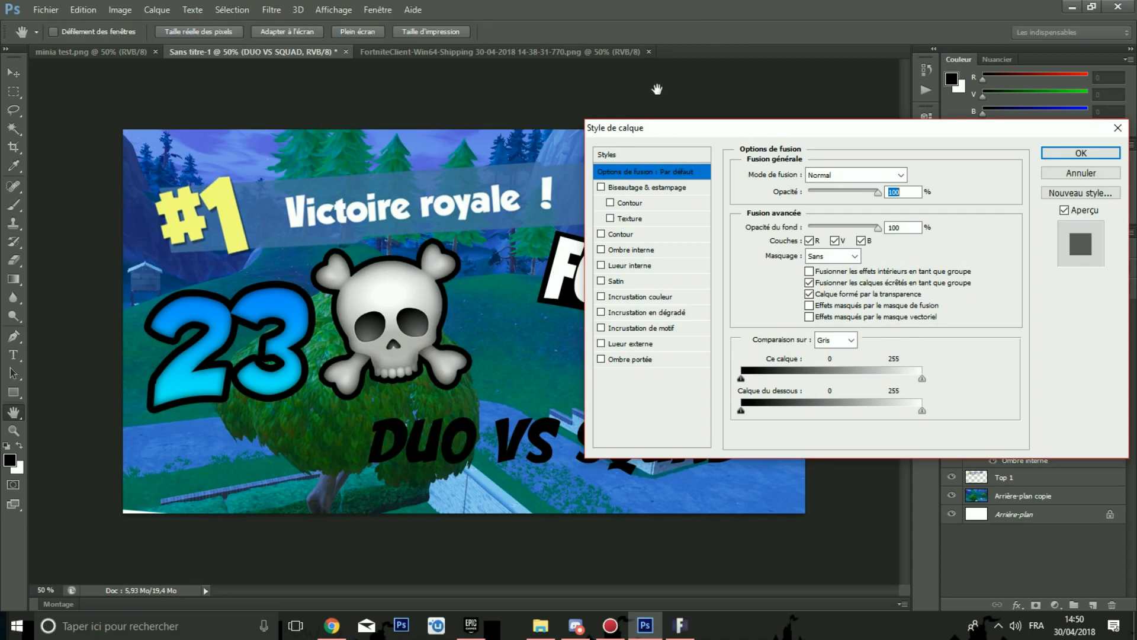
left_click(628, 312)
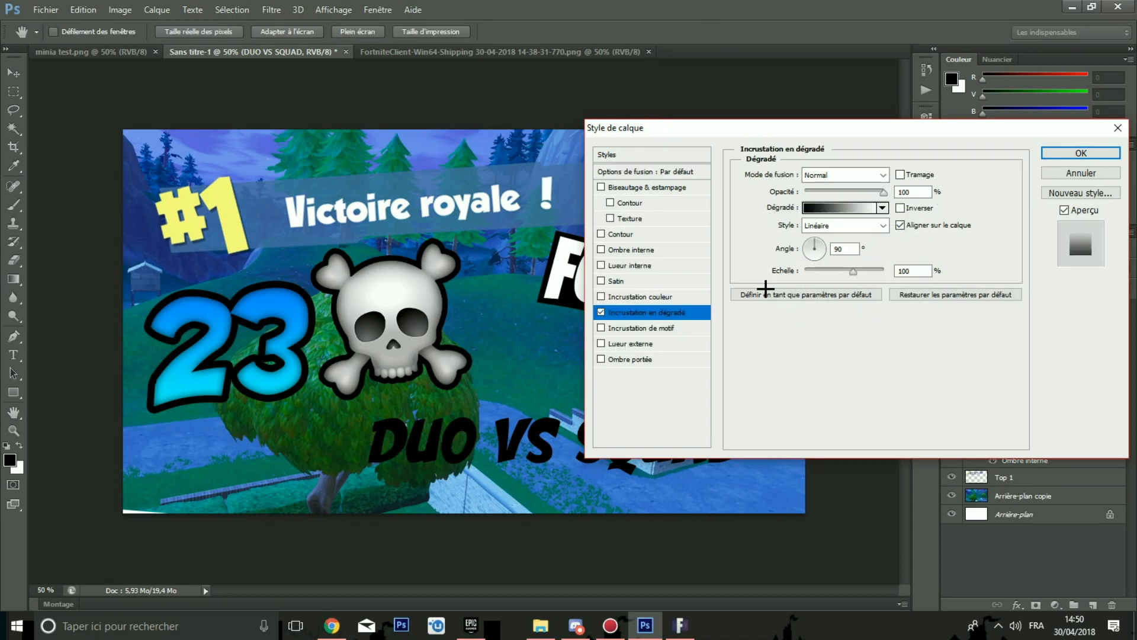
Step: Edit the overlay gradient to run from yellow to orange #ffae00
left_click(882, 208)
left_click(800, 376)
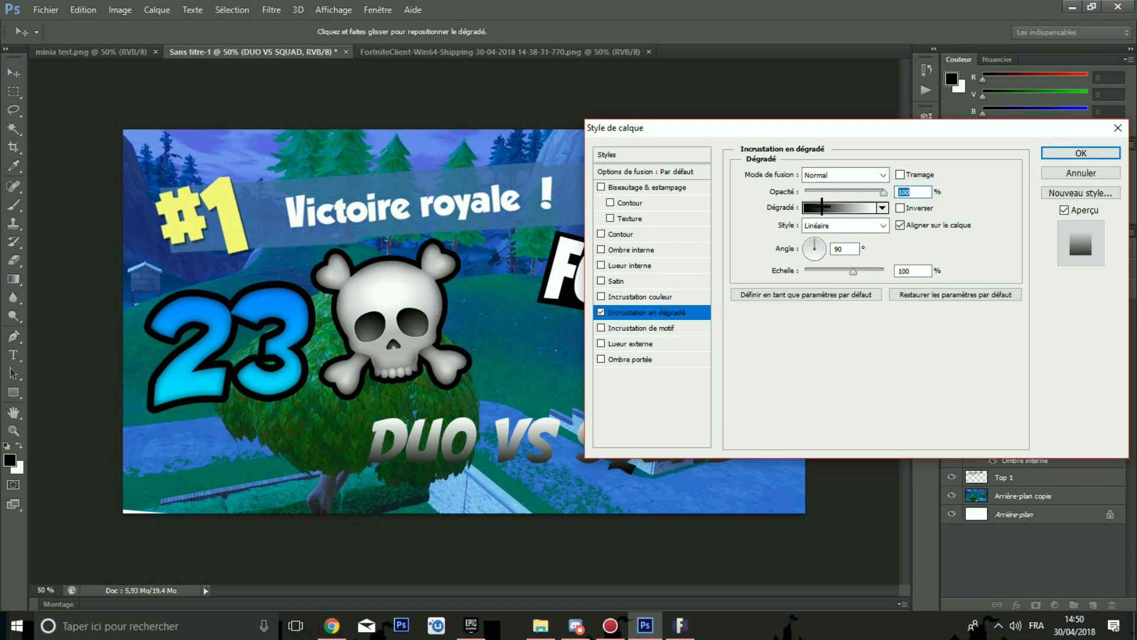
left_click(824, 208)
left_click(533, 379)
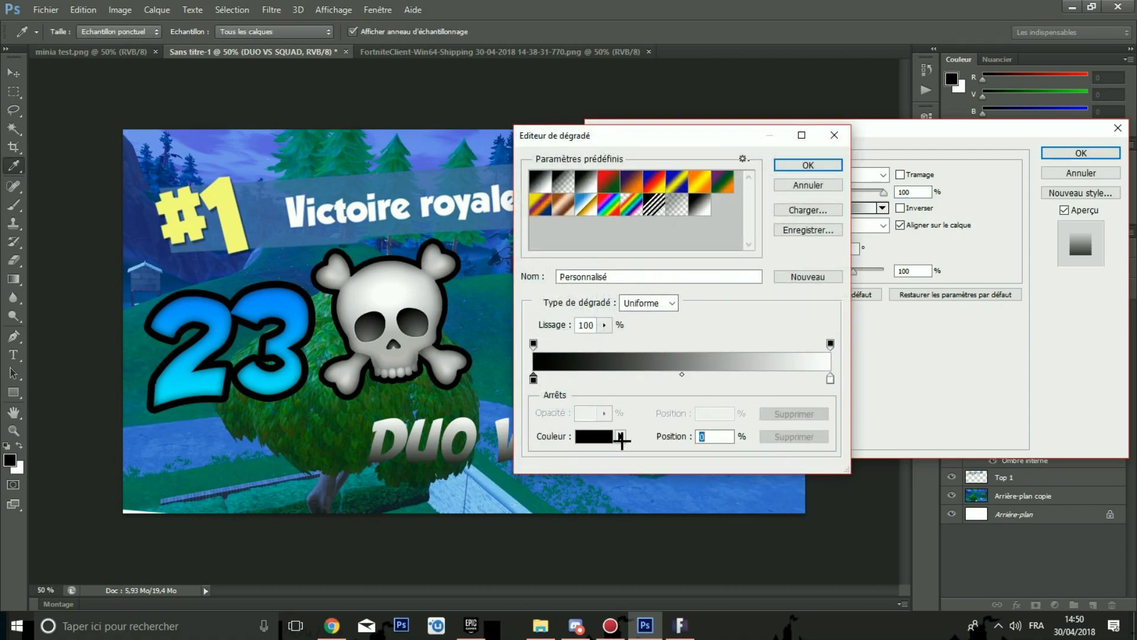
left_click(593, 436)
left_click_drag(680, 364, 680, 352)
left_click(662, 202)
left_click(796, 190)
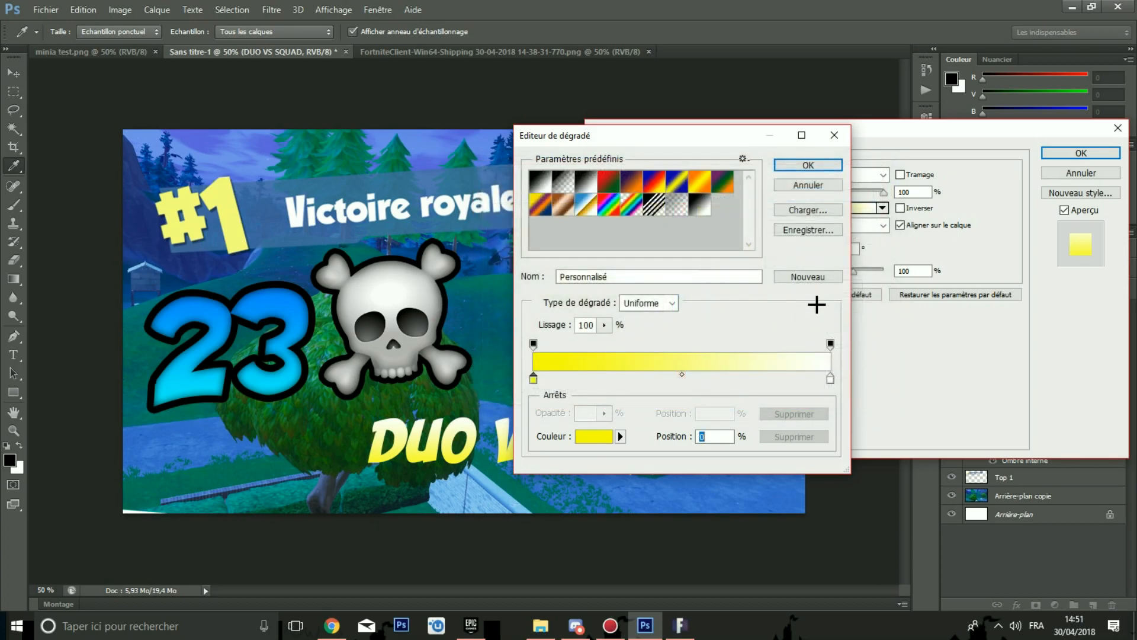
left_click(830, 379)
left_click(595, 437)
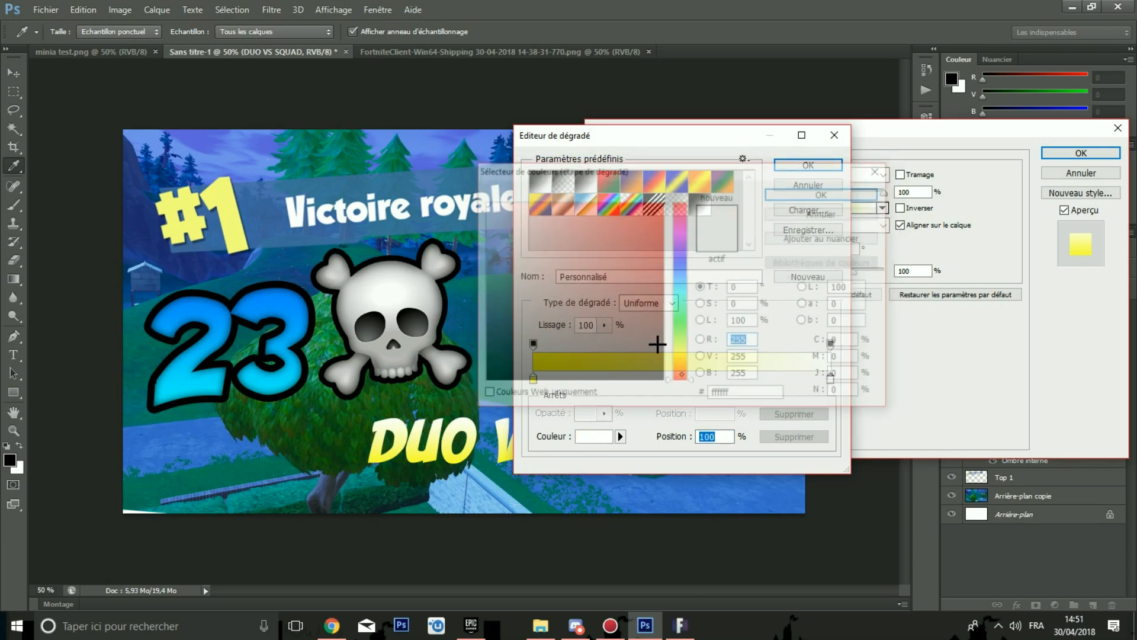
left_click(671, 344)
left_click_drag(638, 240, 700, 163)
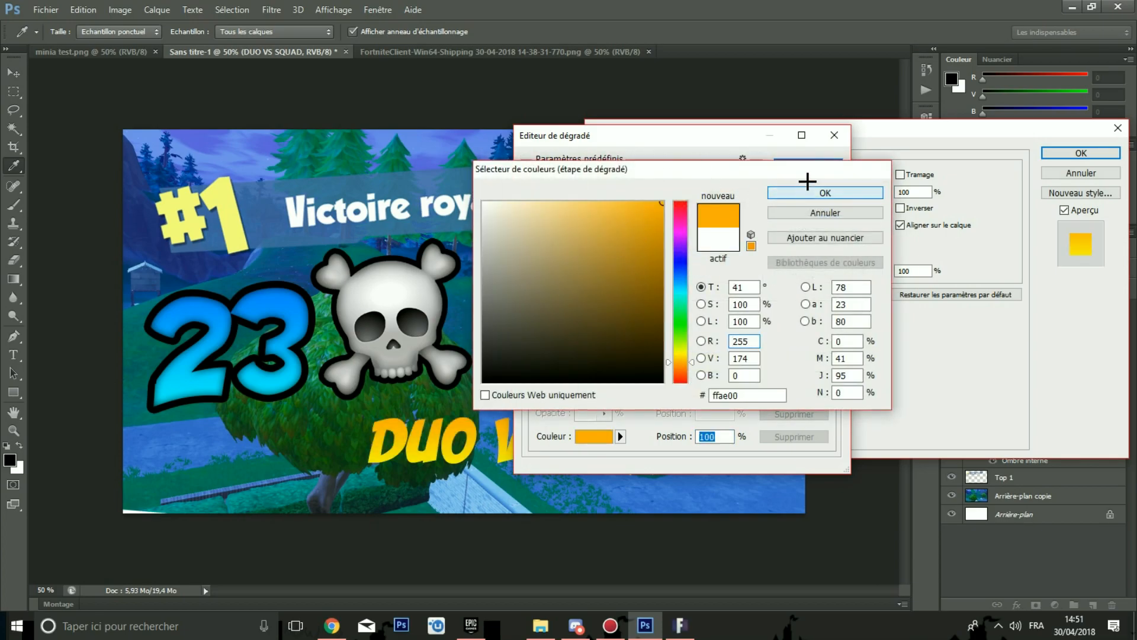
left_click(809, 191)
left_click(791, 170)
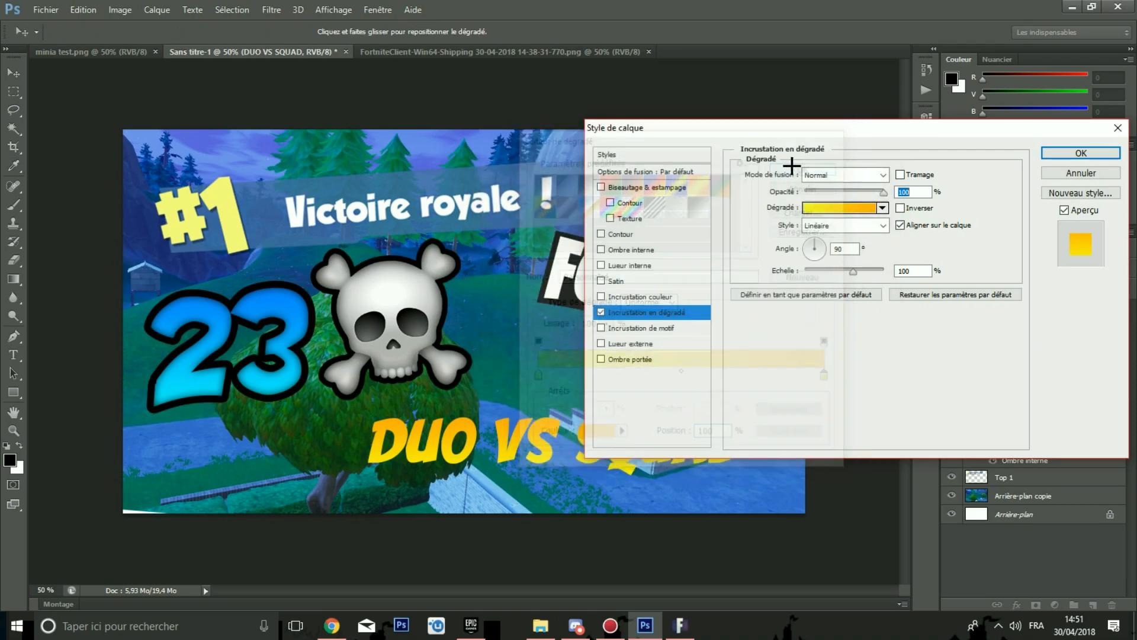
Step: Add a black Stroke of 15 px to the DUO VS SQUAD text
left_click(619, 234)
left_click_drag(911, 174, 871, 170)
key("BackSpace")
type("15")
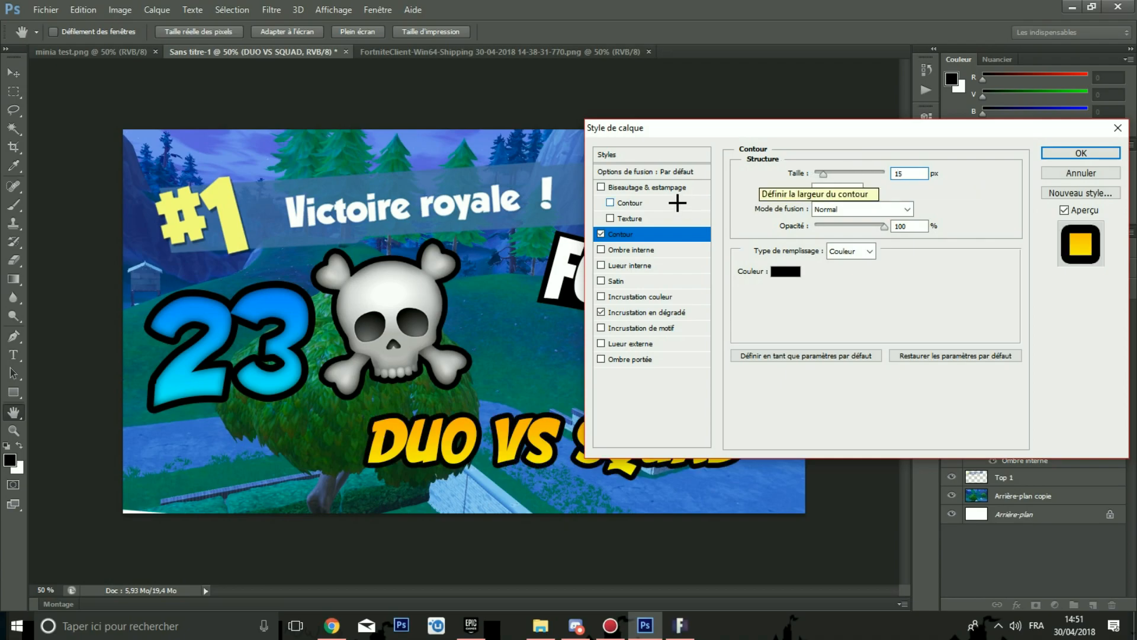
Step: Add an Inner Shadow with 20 px size to the text and apply the layer style
left_click(632, 250)
left_click_drag(806, 235, 794, 235)
left_click_drag(894, 266, 862, 259)
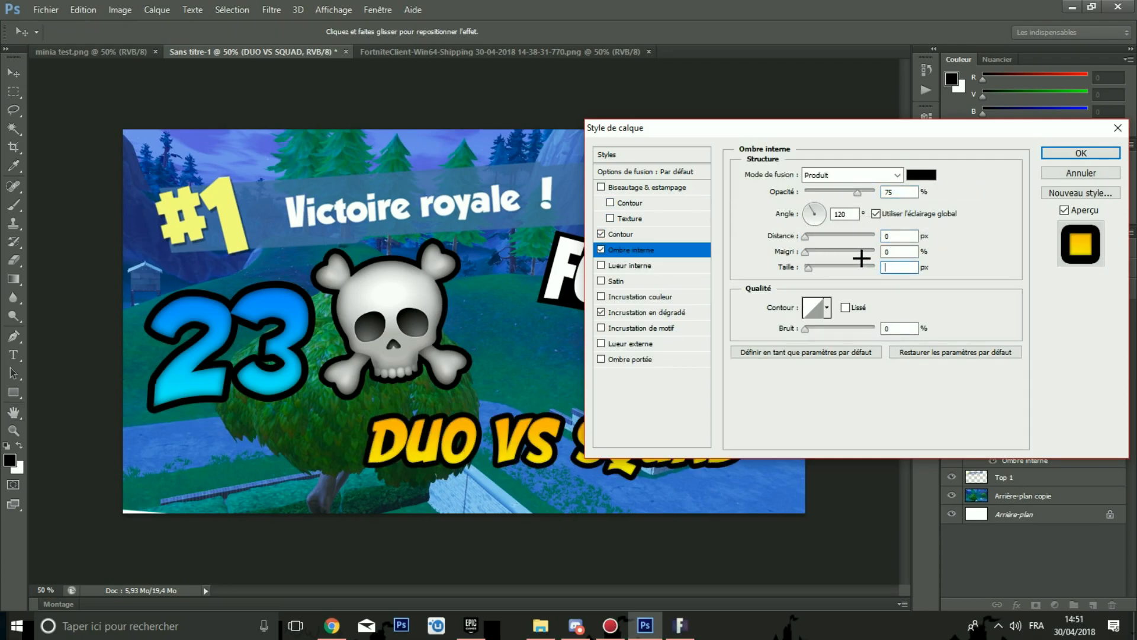
type("20")
left_click_drag(688, 126, 564, 181)
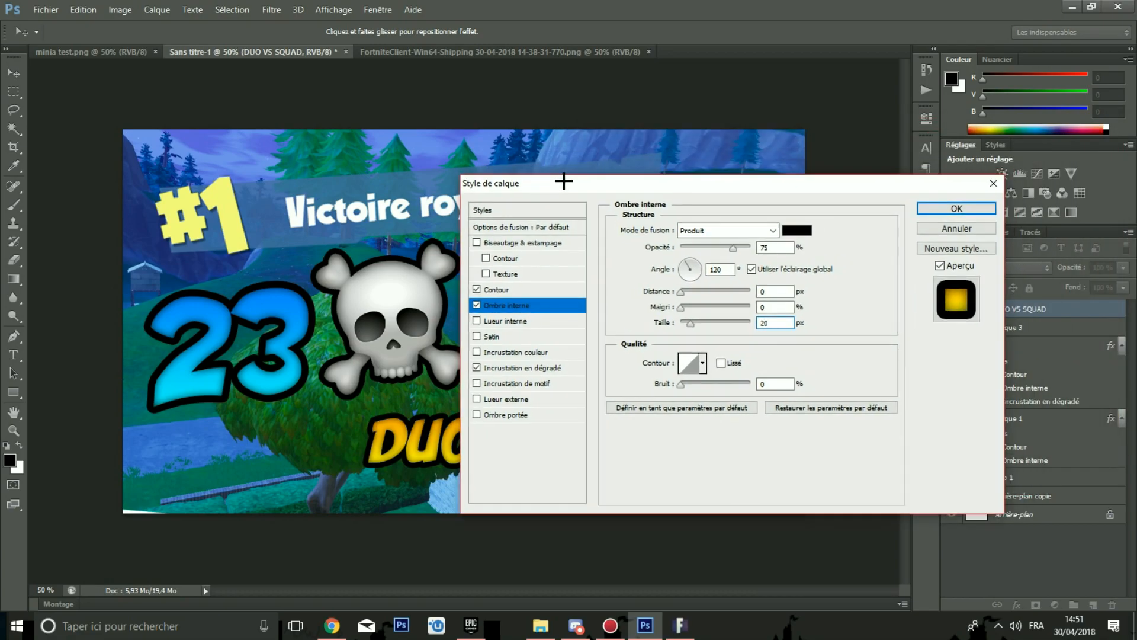
left_click(951, 208)
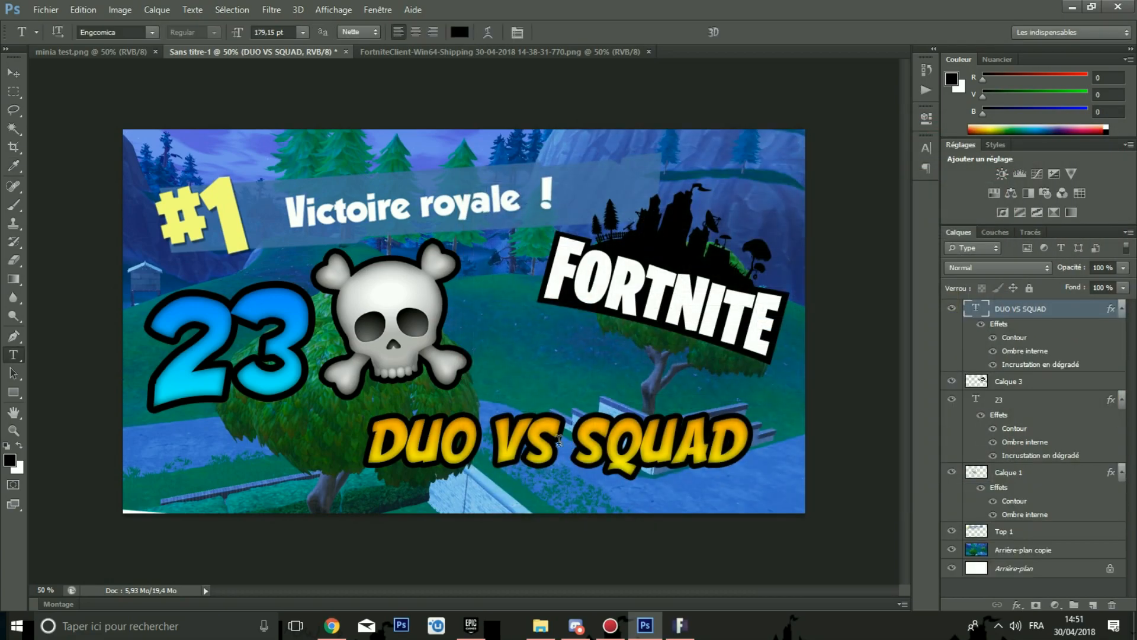
key("ctrl+minus")
key("ctrl+minus")
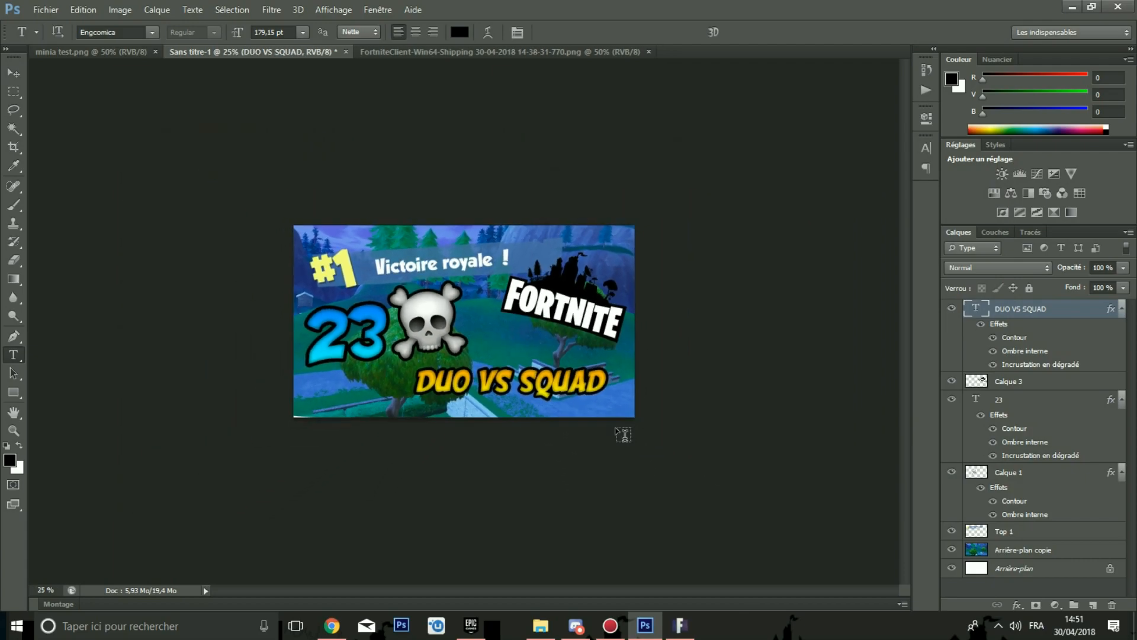